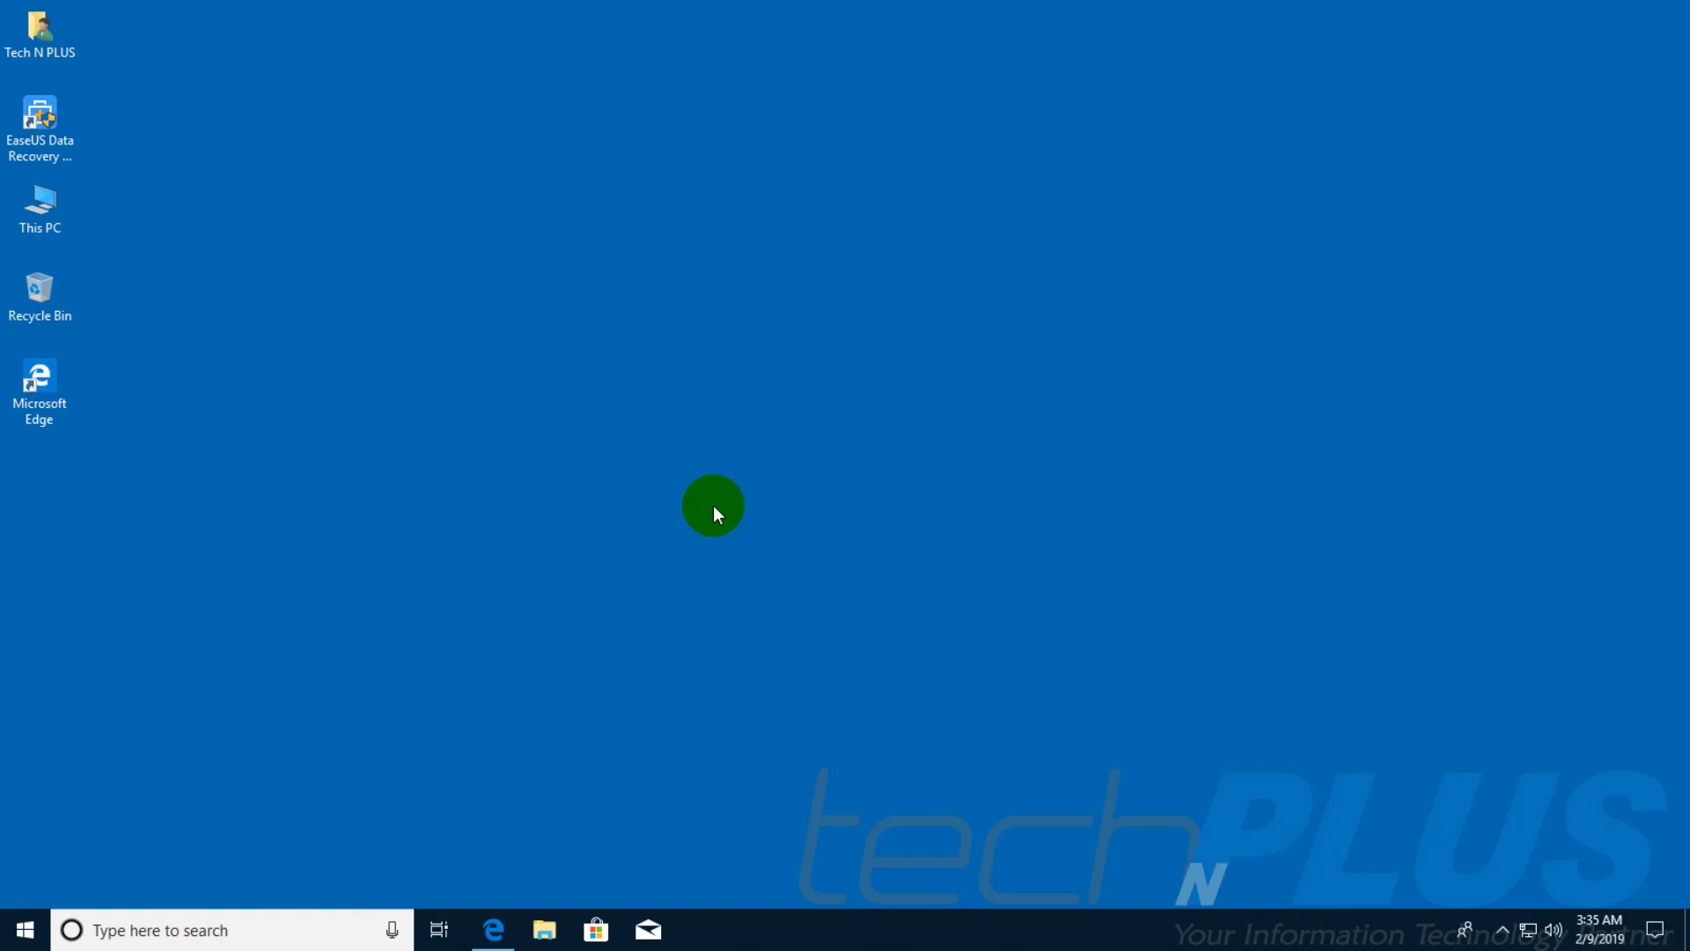
Step: Review the EaseUS Data Recovery Wizard Free page's recovery limit and compare the Recuva editions in Microsoft Edge
{"action": "left_click", "coordinate": [497, 930]}
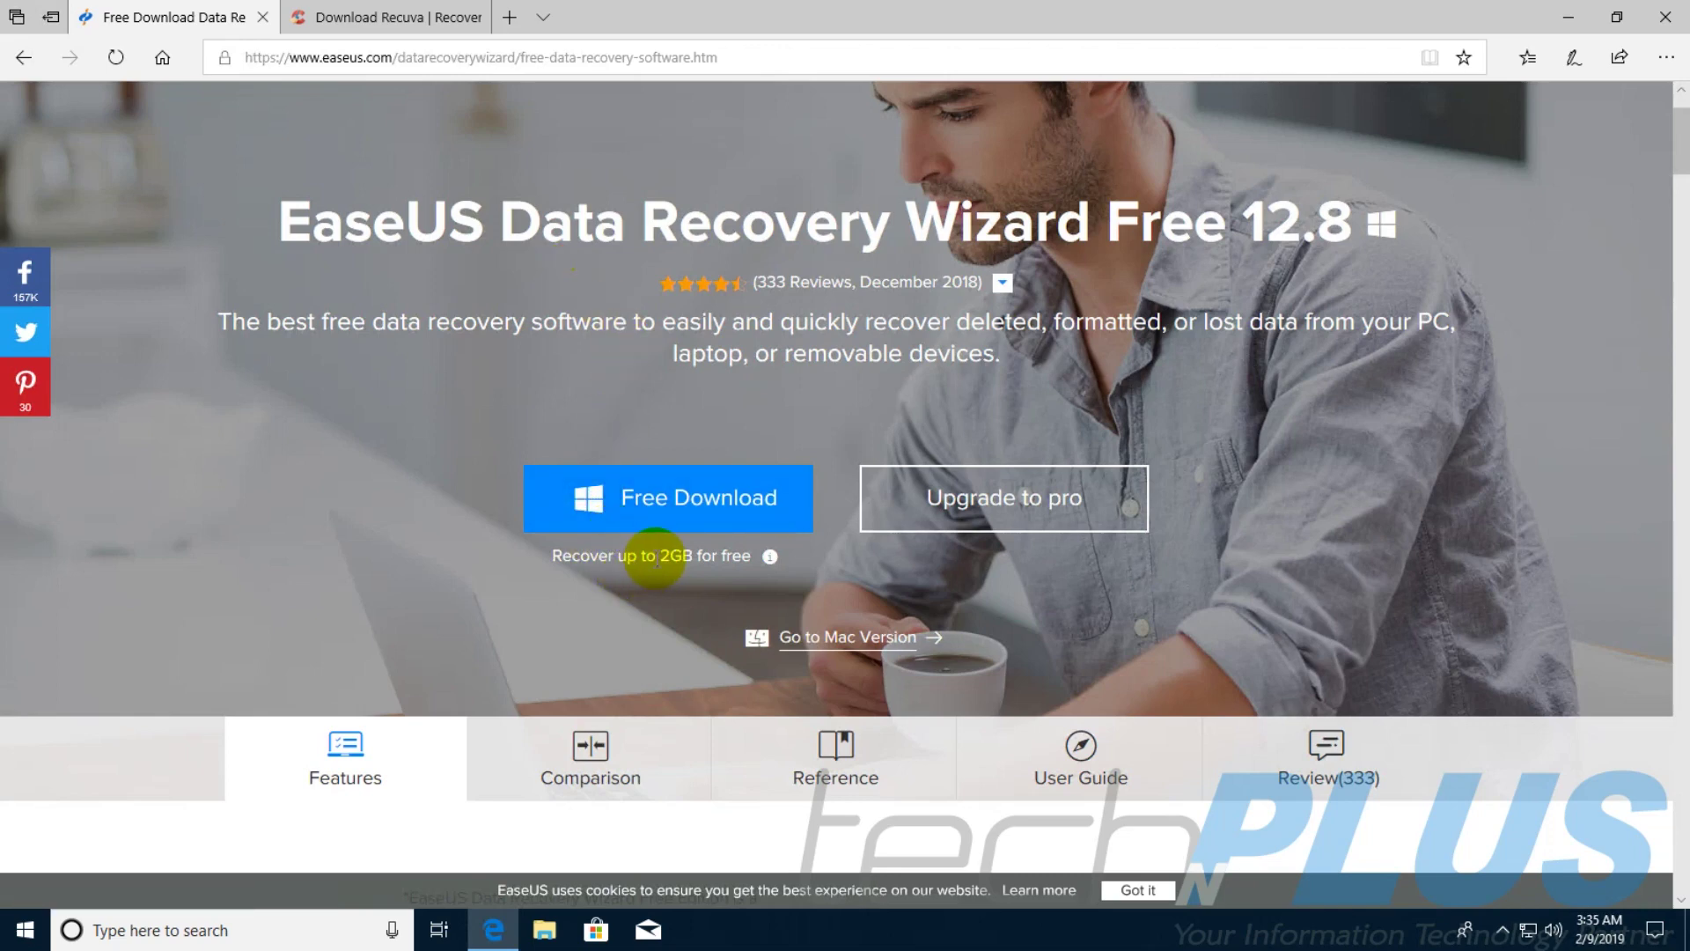
{"action": "left_click_drag", "start_coordinate": [663, 556], "coordinate": [694, 556]}
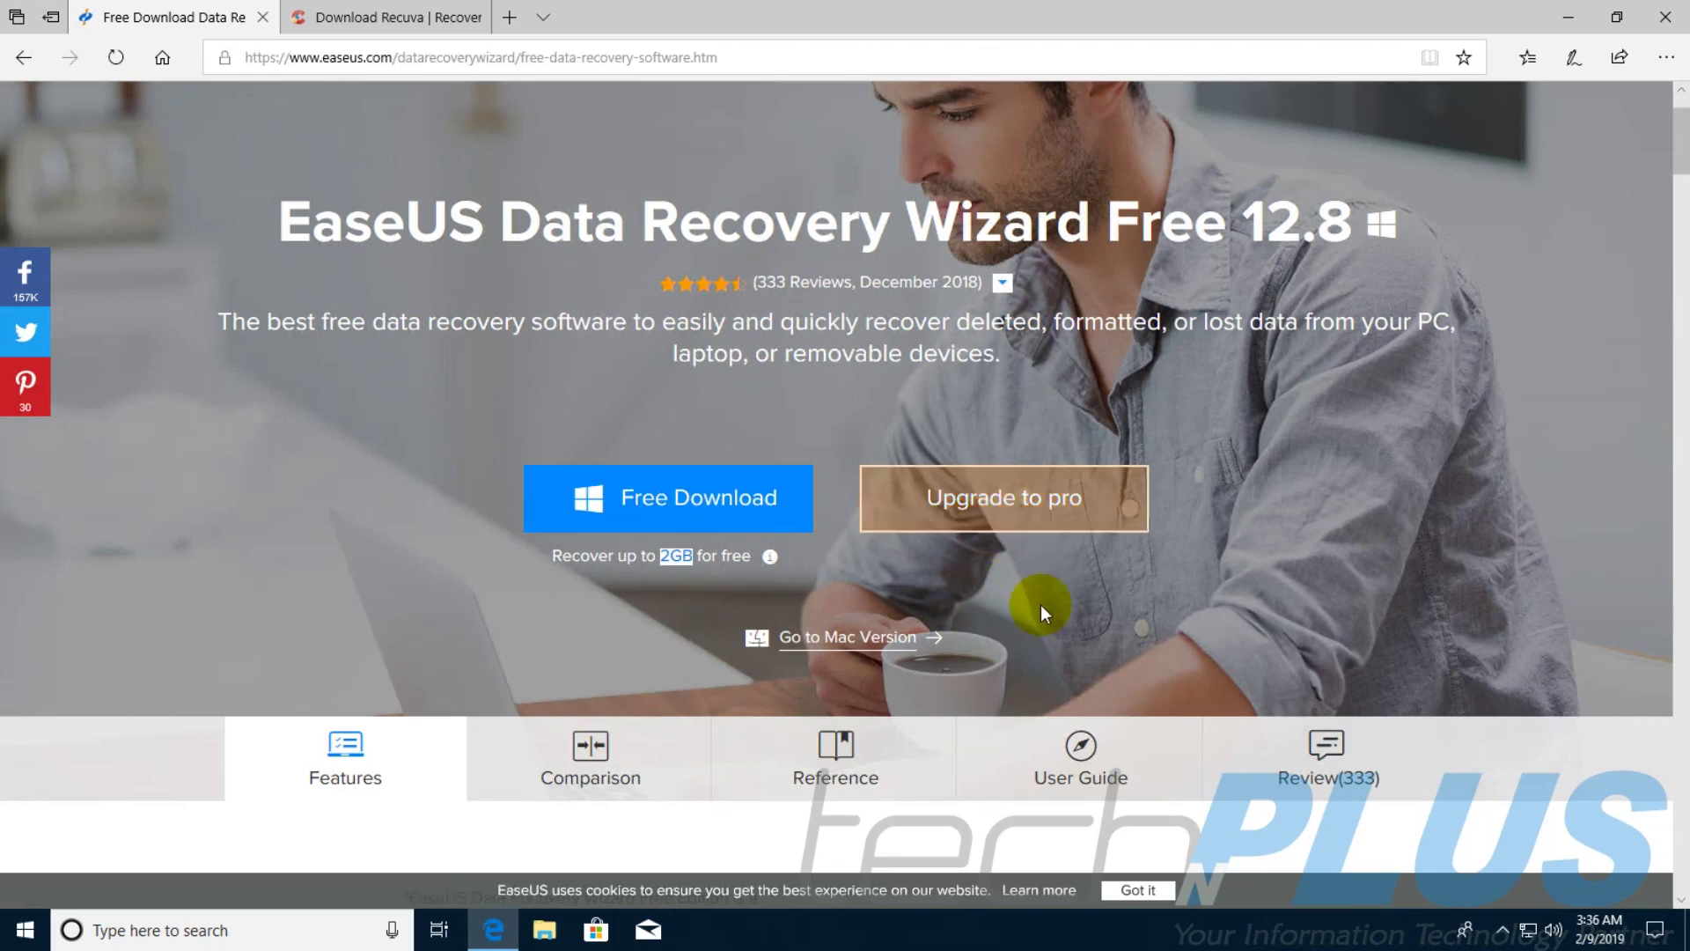
{"action": "left_click", "coordinate": [410, 25]}
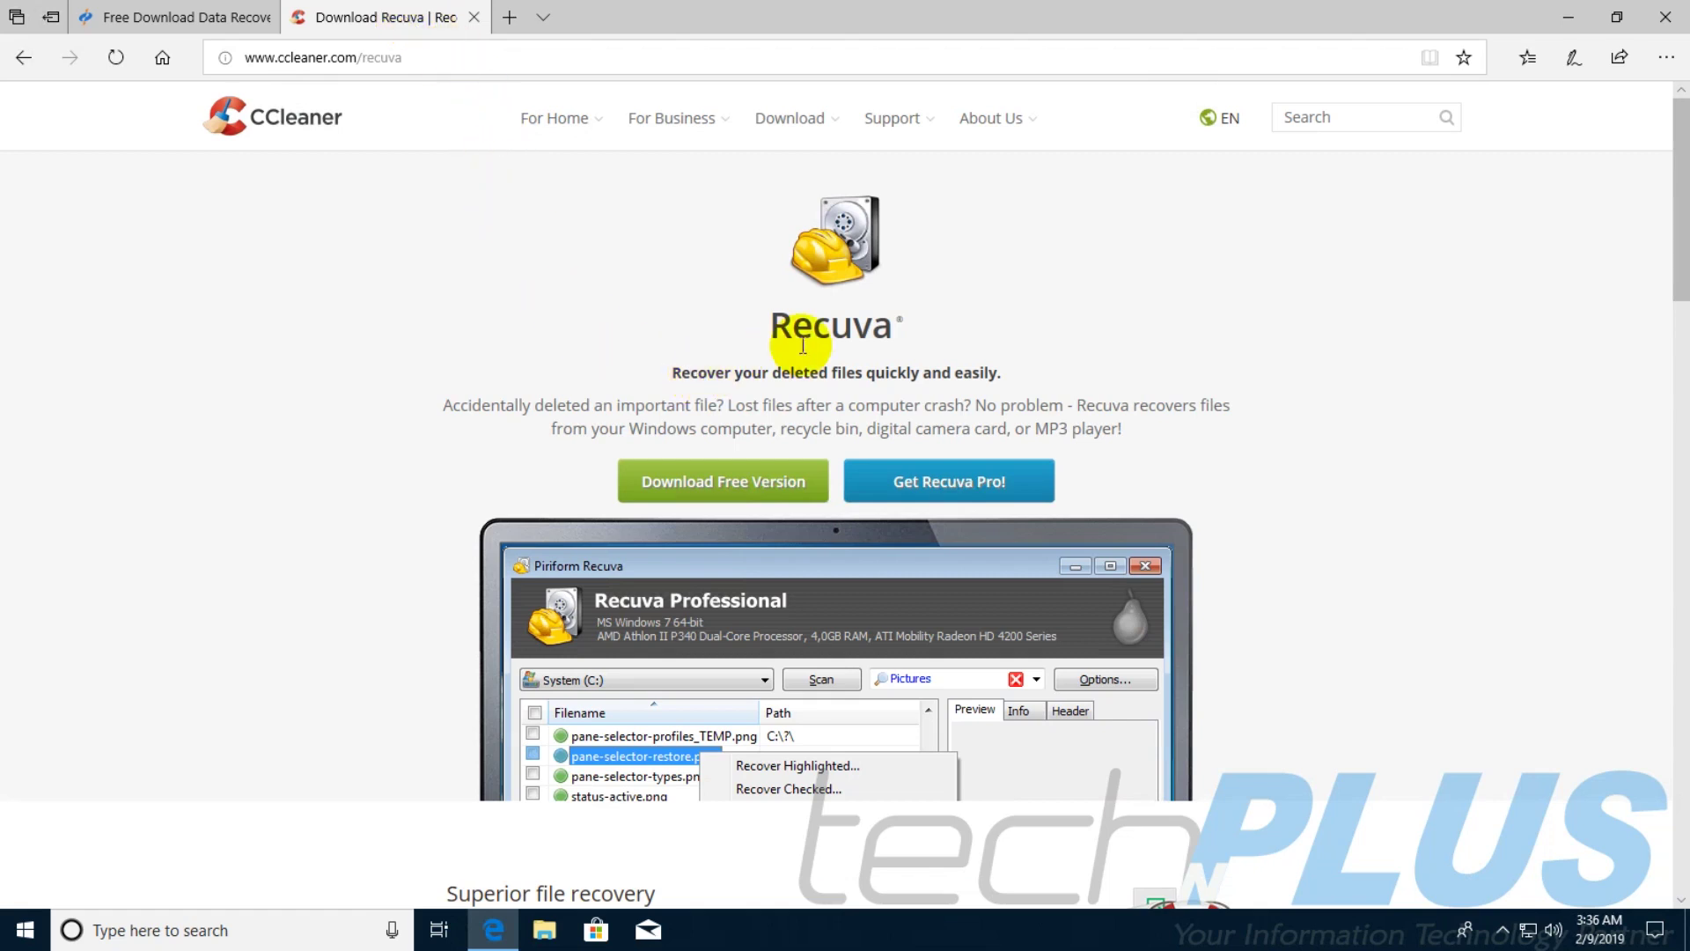
{"action": "scroll", "coordinate": [707, 236], "scroll_direction": "down", "scroll_amount": 3}
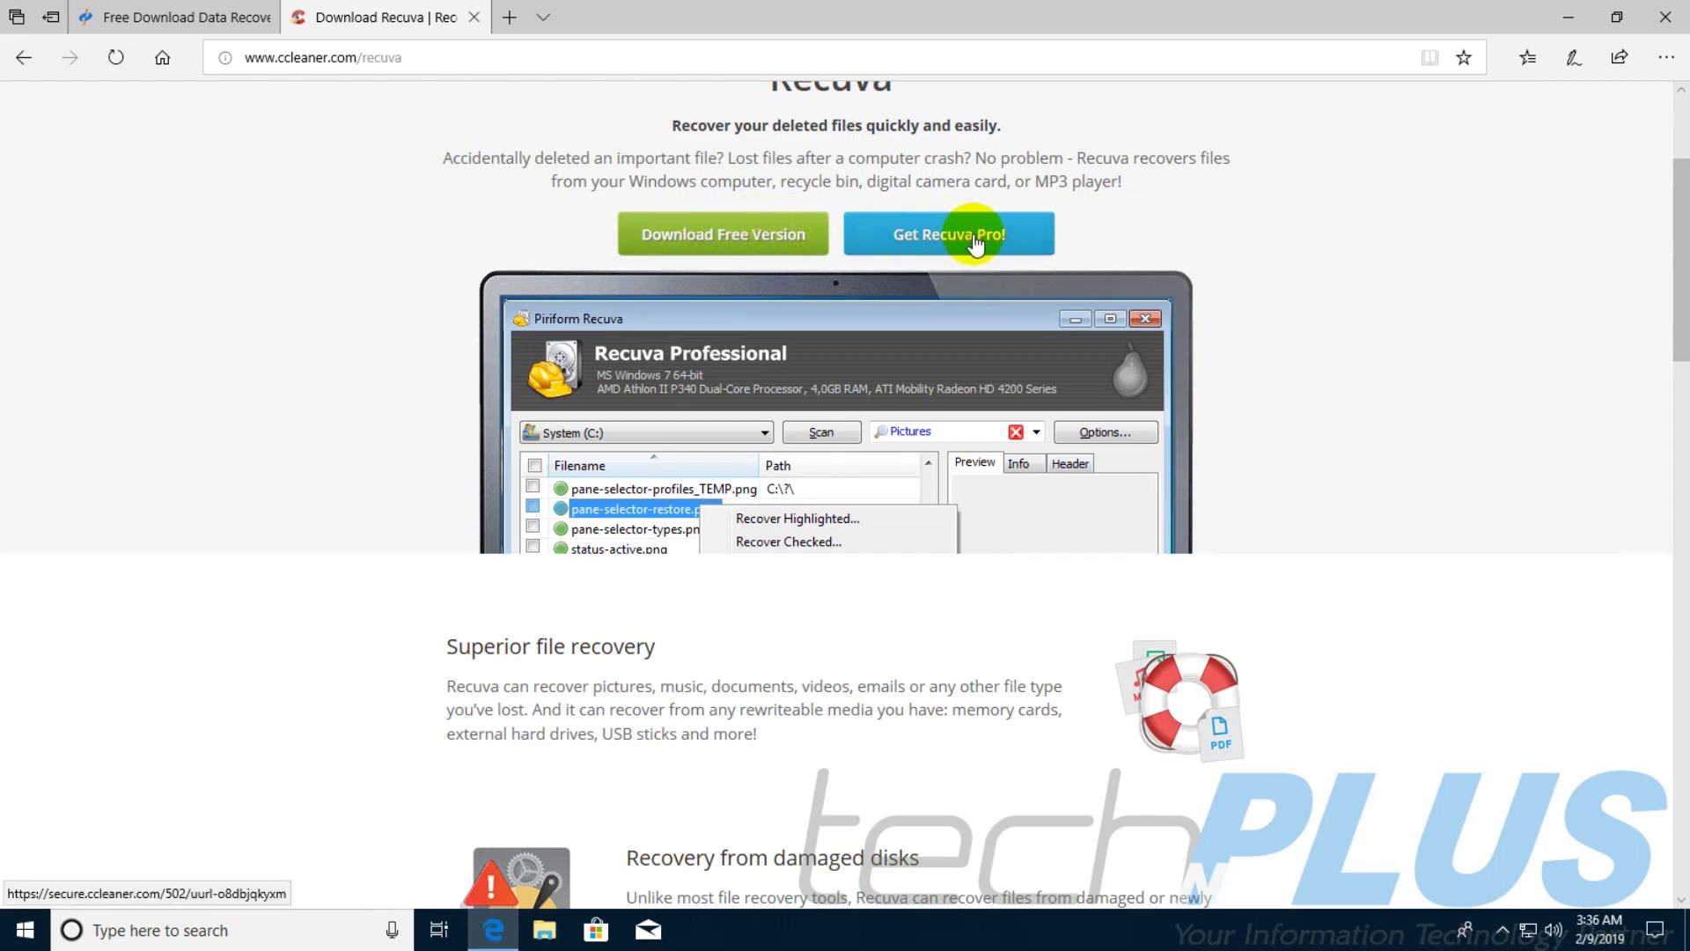
{"action": "scroll", "coordinate": [985, 254], "scroll_direction": "down", "scroll_amount": 15}
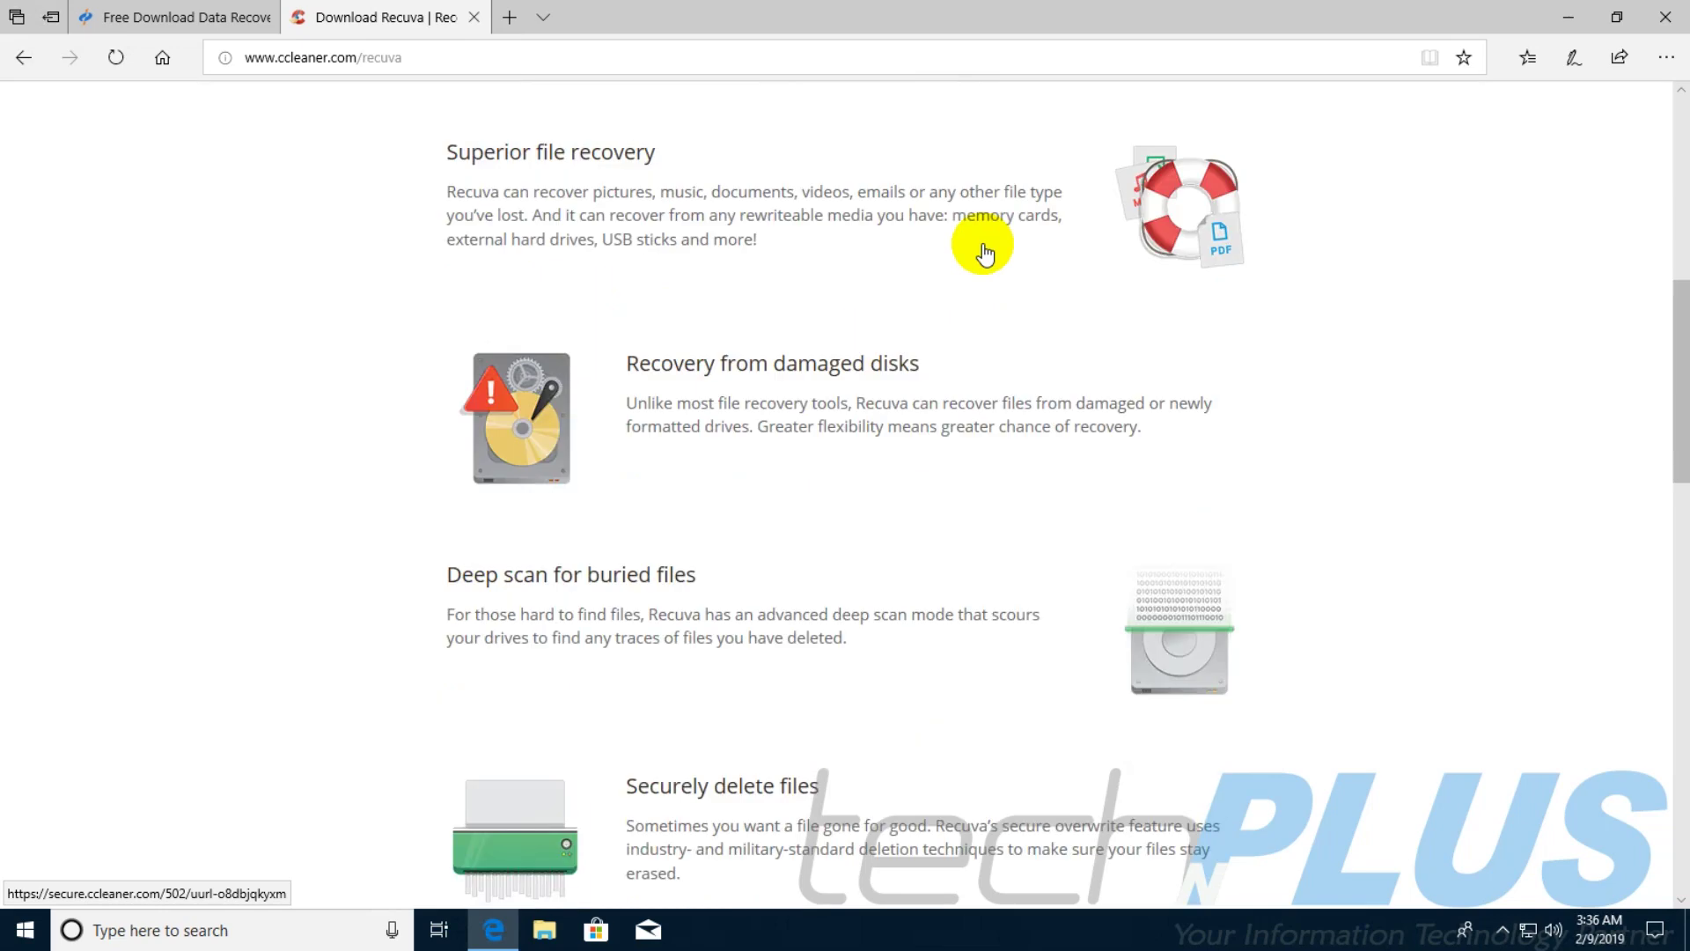
{"action": "scroll", "coordinate": [984, 255], "scroll_direction": "up", "scroll_amount": 4}
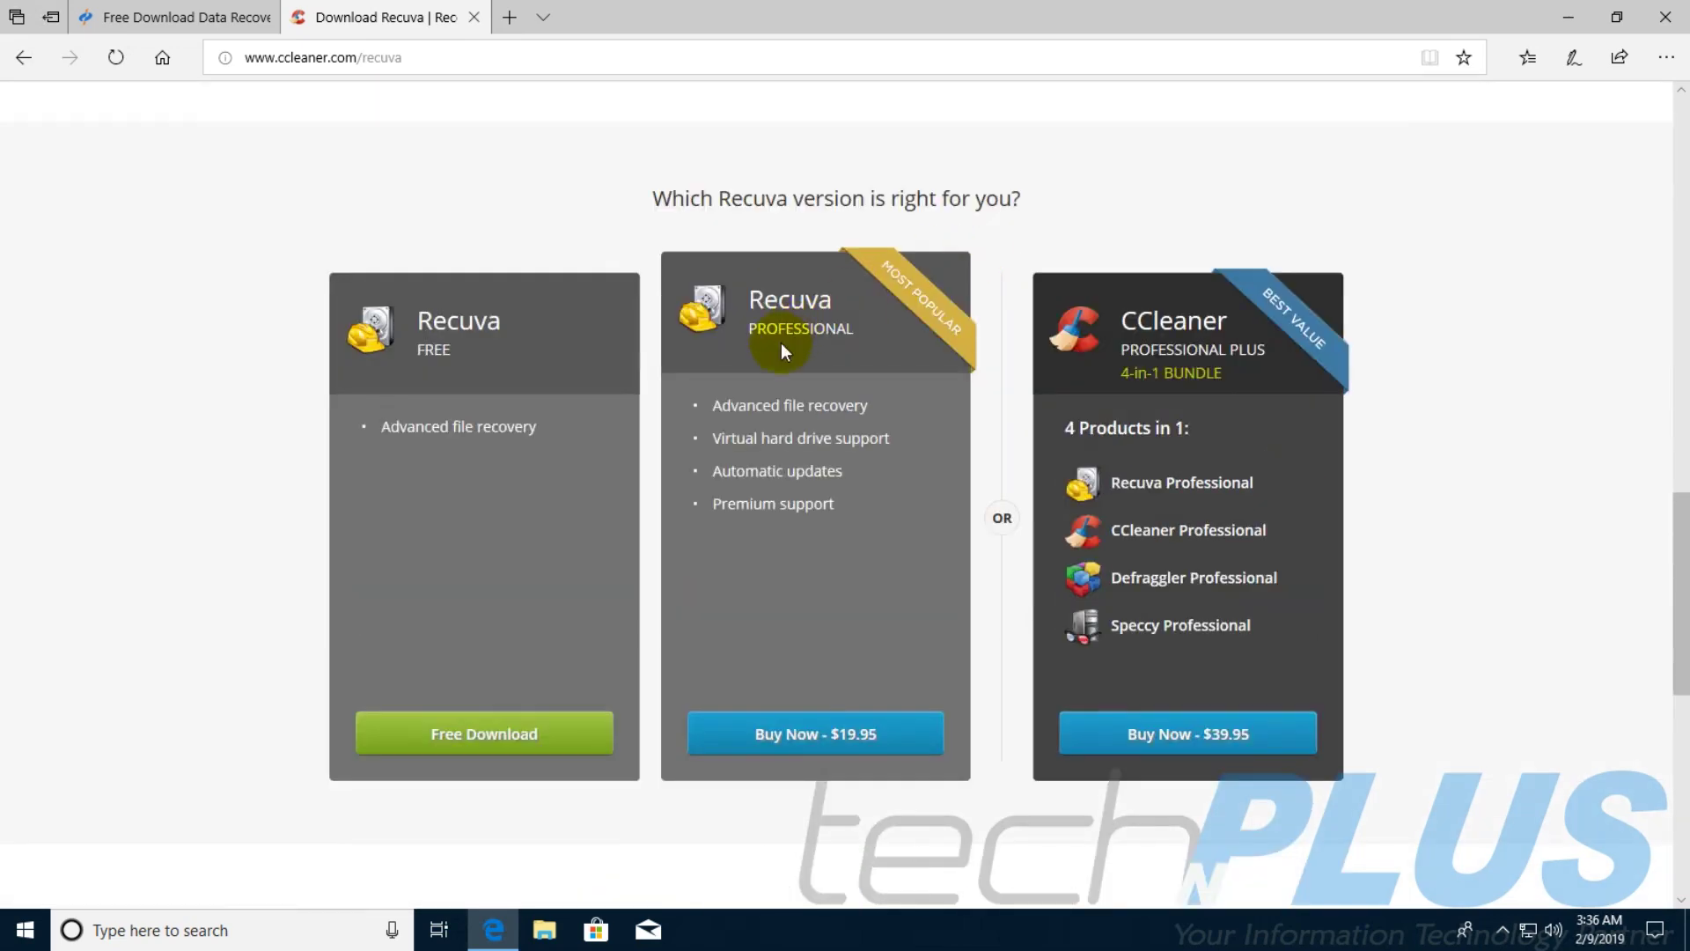
{"action": "scroll", "coordinate": [630, 396], "scroll_direction": "up", "scroll_amount": 15}
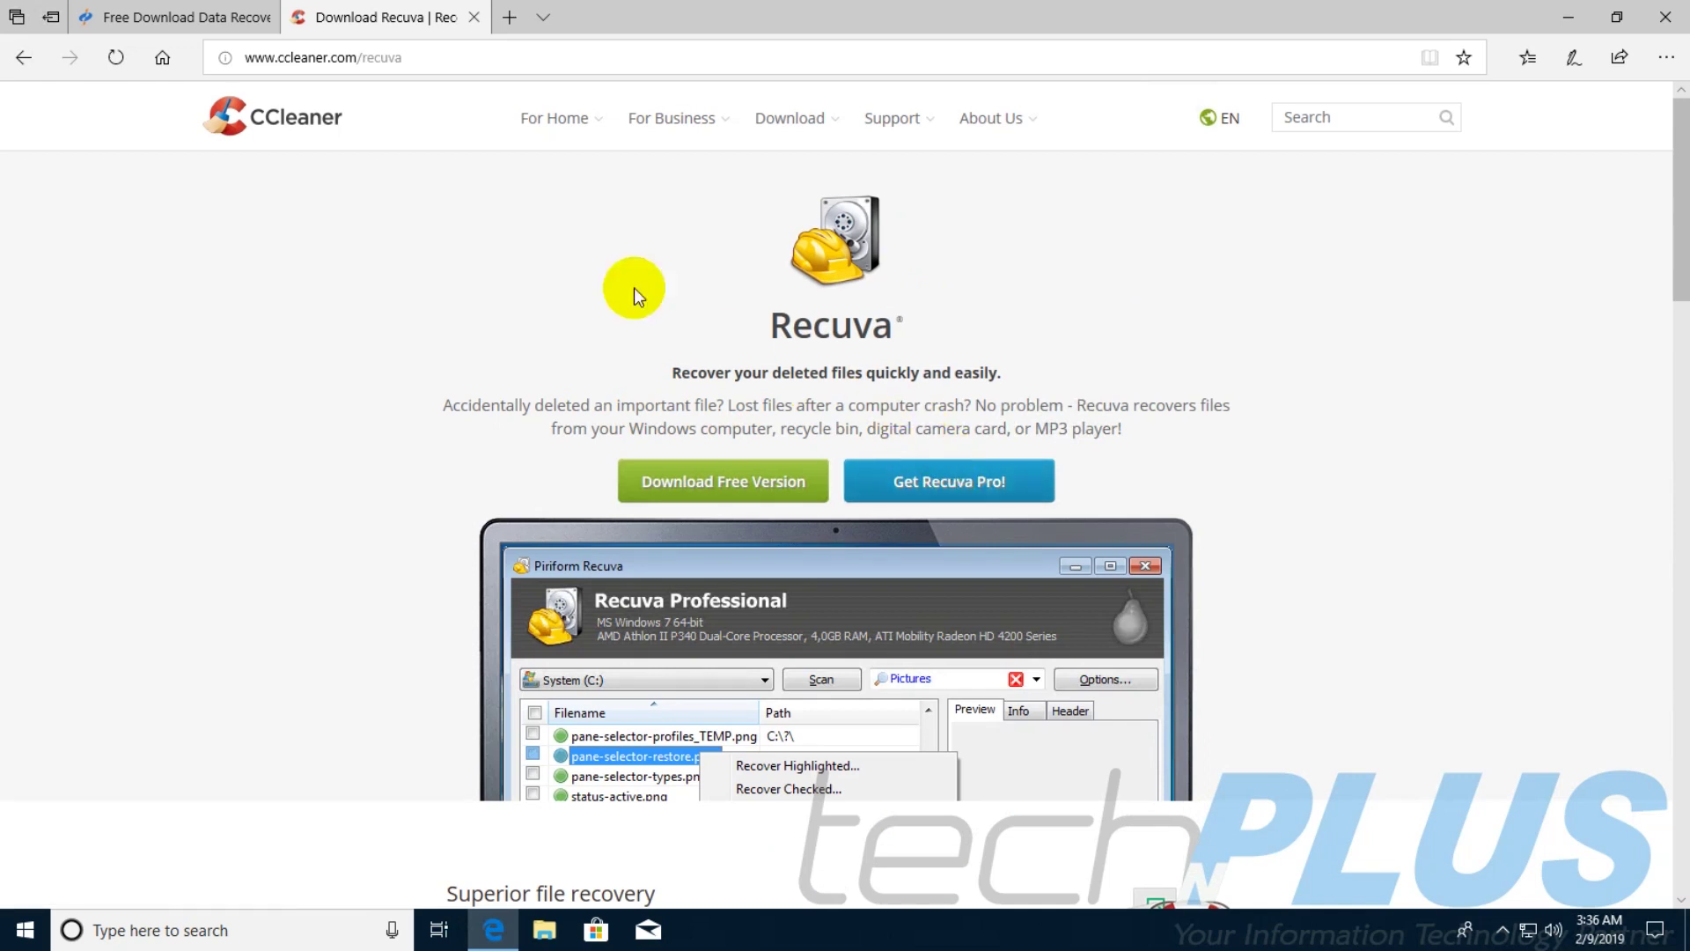
{"action": "mouse_move", "coordinate": [192, 22]}
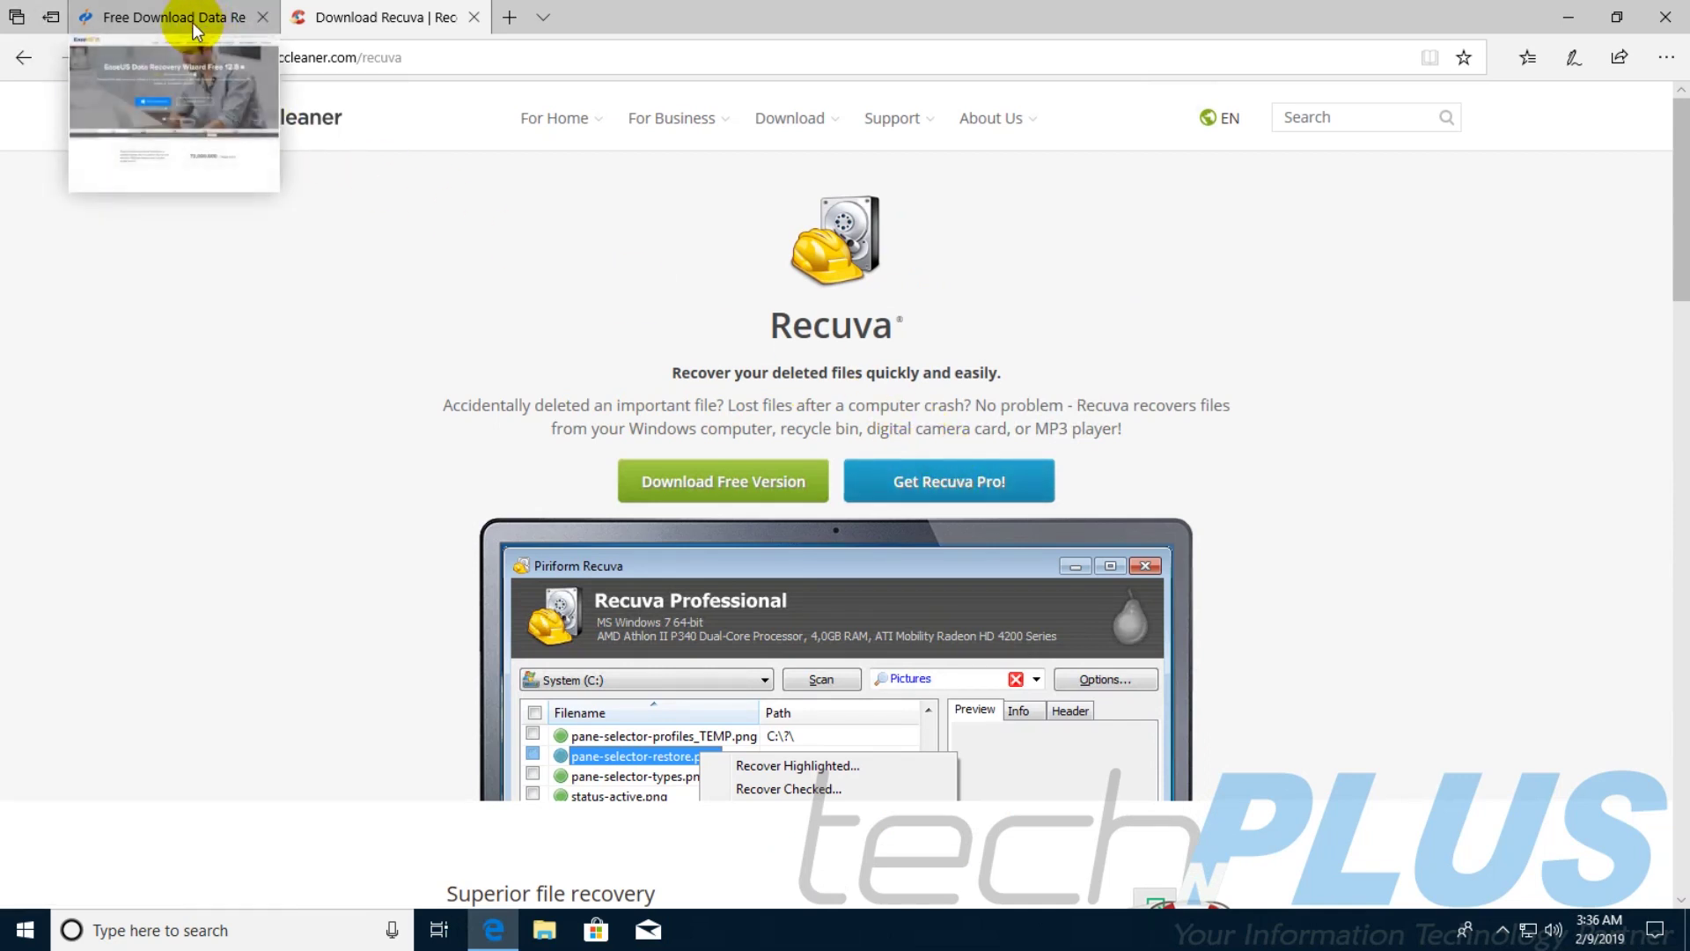
{"action": "left_click", "coordinate": [192, 19]}
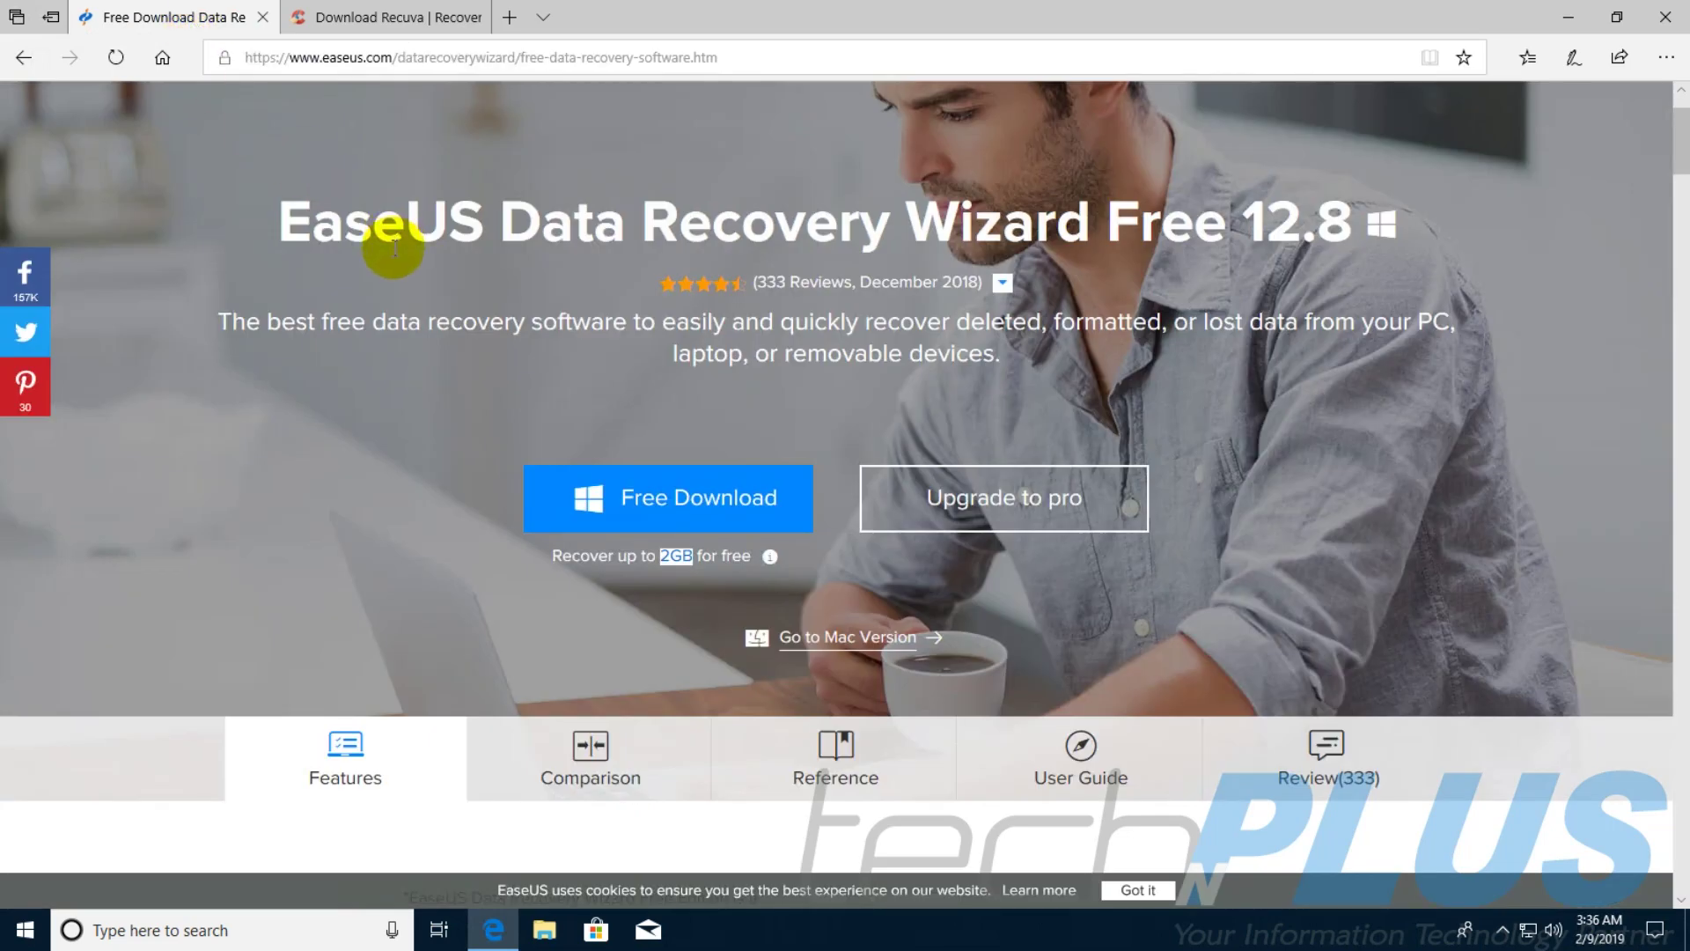
{"action": "left_click", "coordinate": [386, 21]}
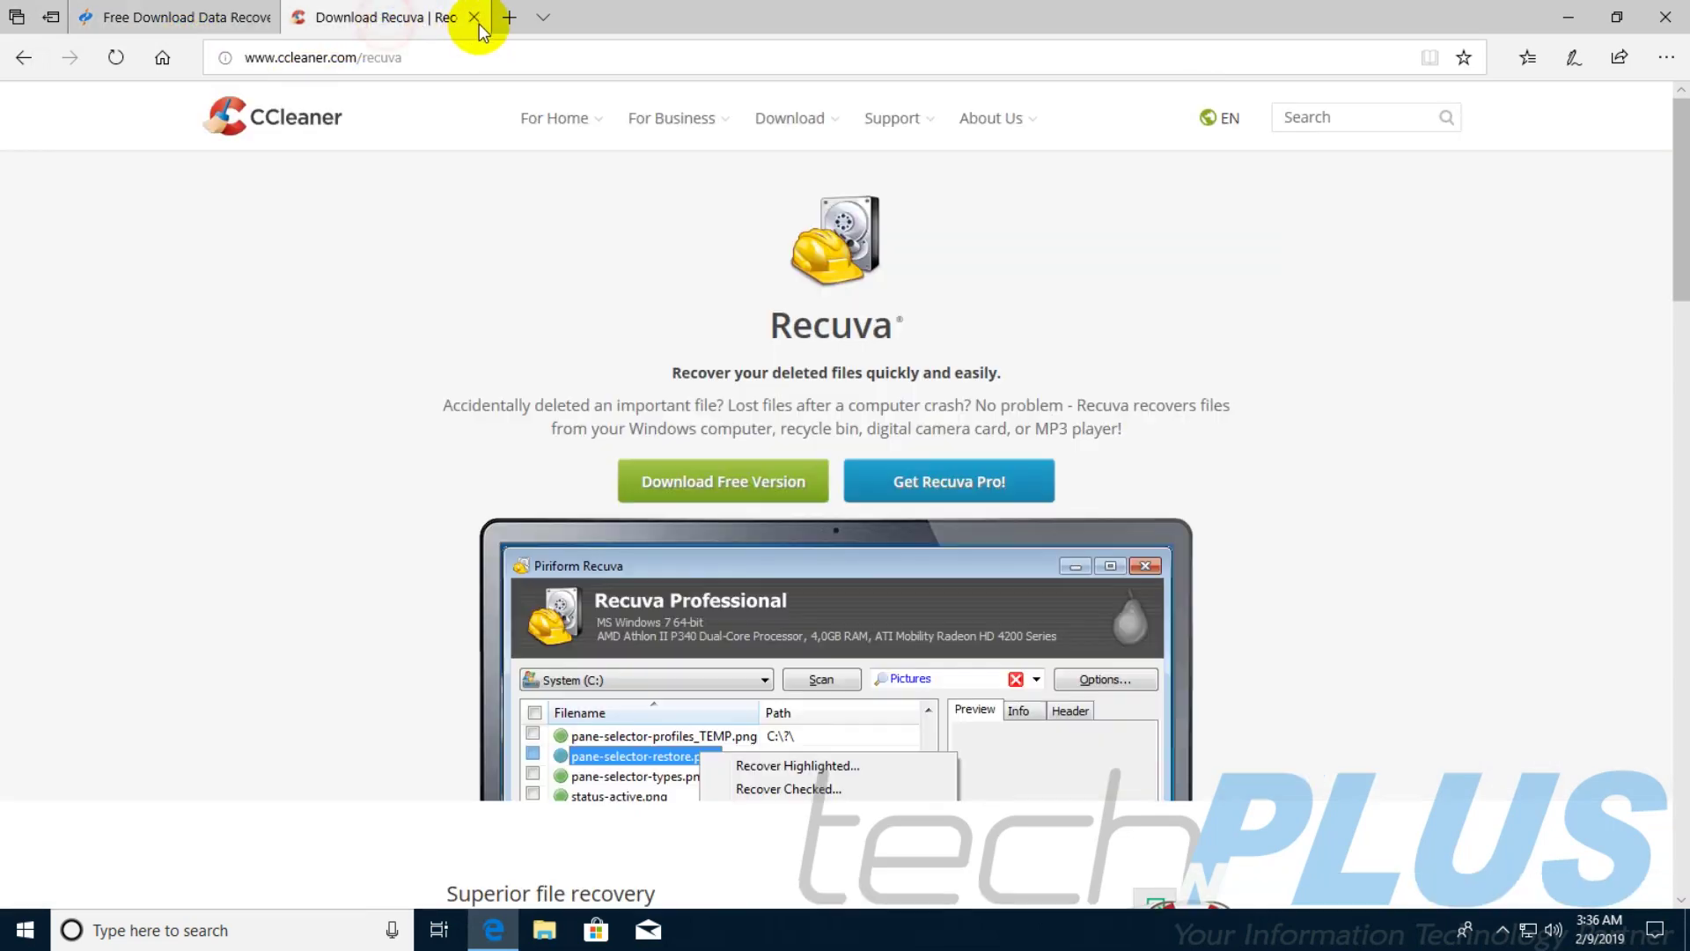
Step: Close the Recuva and EaseUS pages to return to the desktop
{"action": "left_click", "coordinate": [475, 17]}
{"action": "left_click", "coordinate": [263, 18]}
{"action": "double_click", "coordinate": [38, 117]}
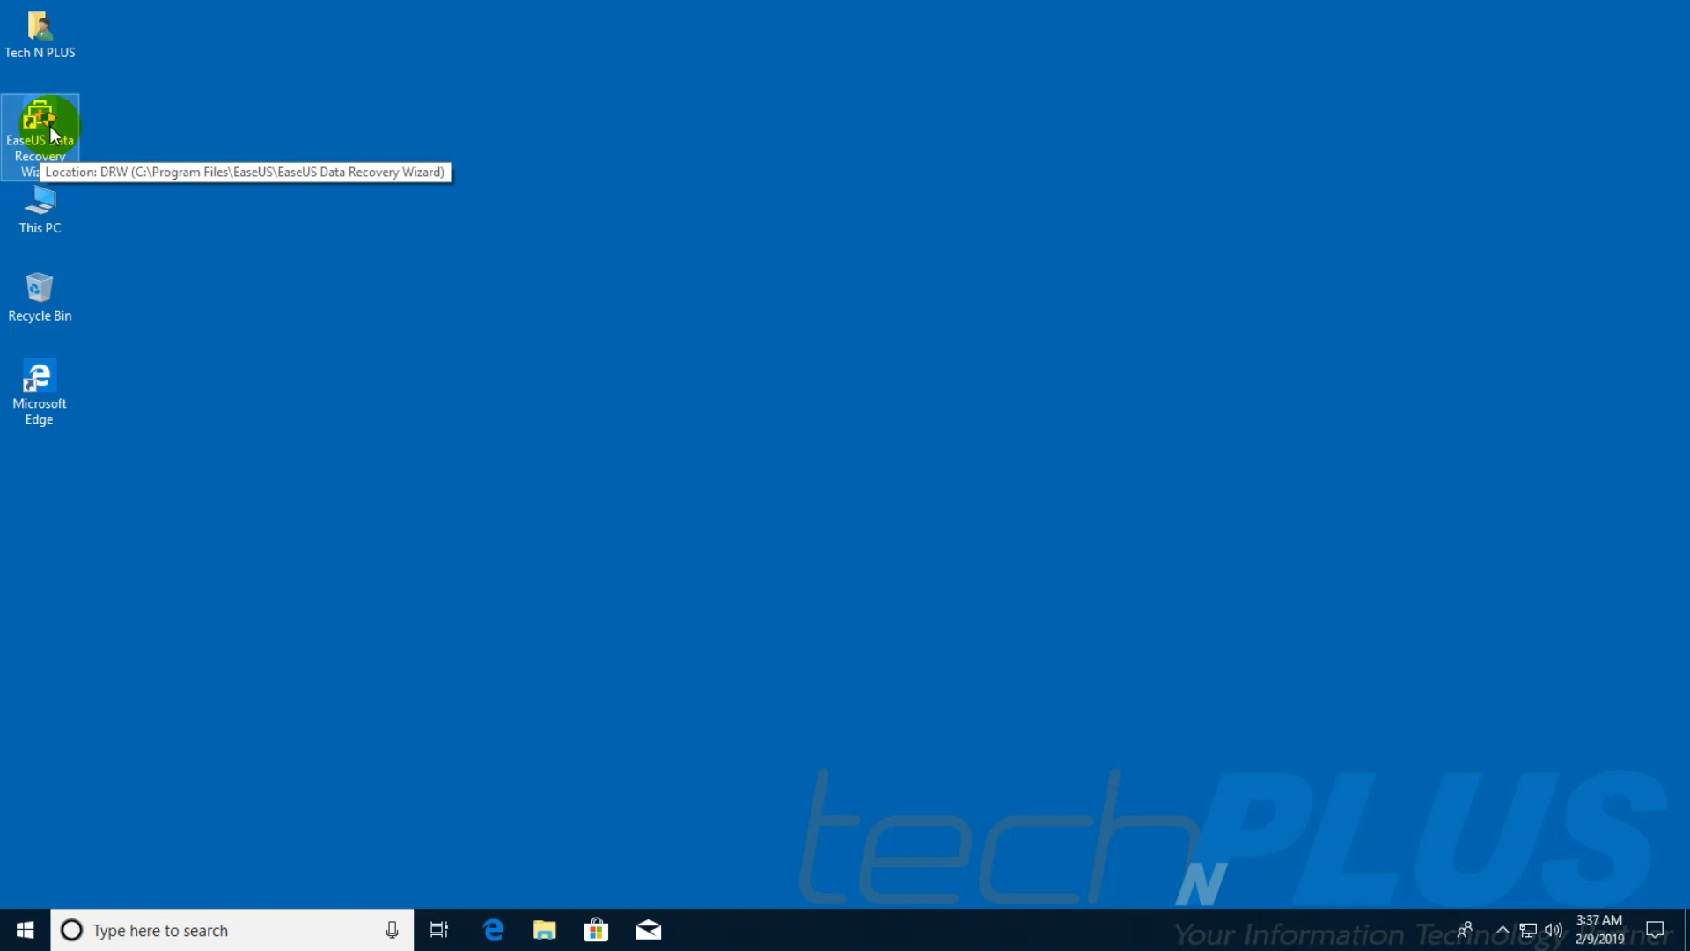
Step: Permanently delete all four files from the Tech N PLUS (E:) drive and close its window
{"action": "double_click", "coordinate": [40, 210]}
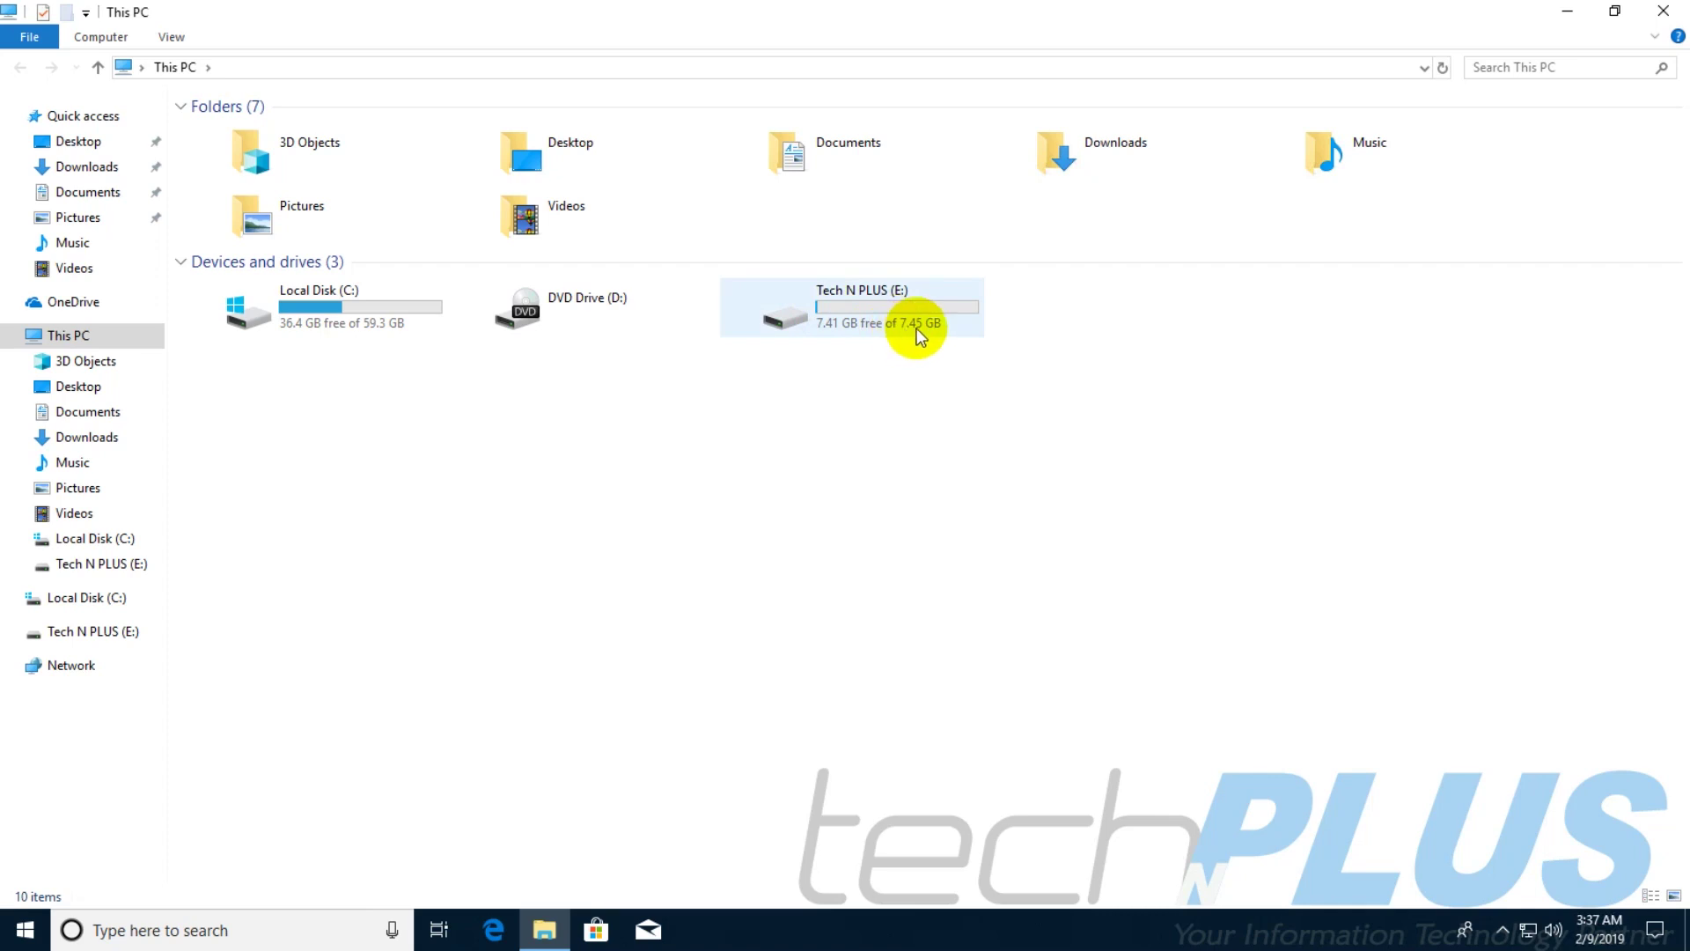
{"action": "double_click", "coordinate": [858, 304]}
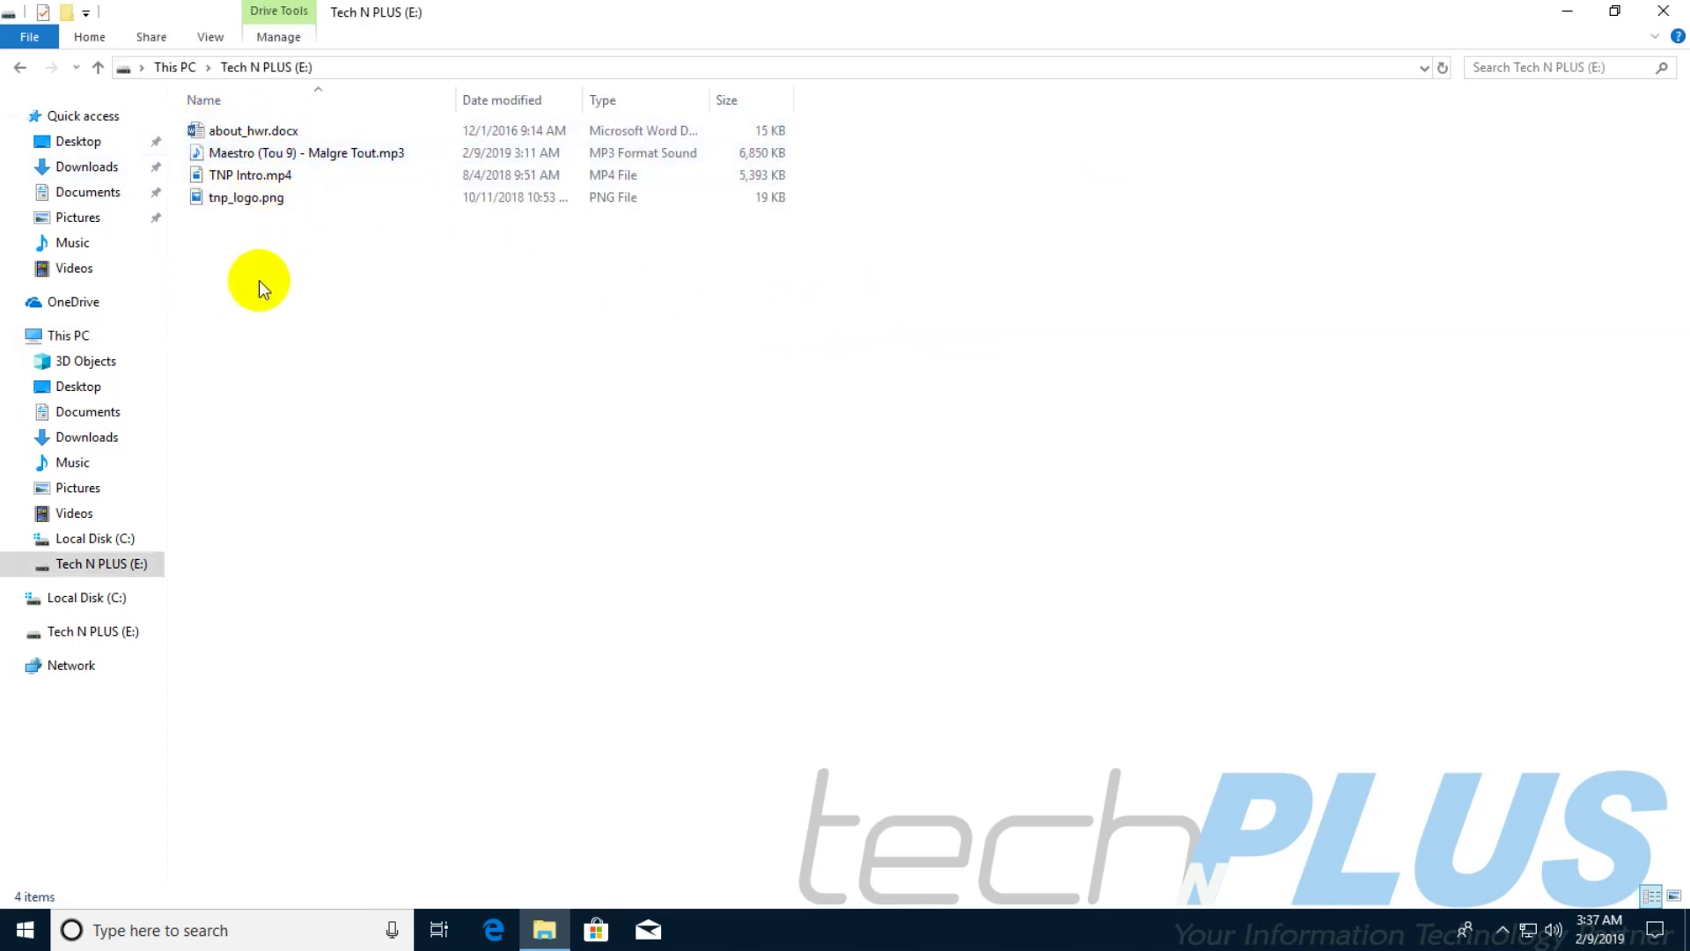
{"action": "left_click", "coordinate": [238, 176]}
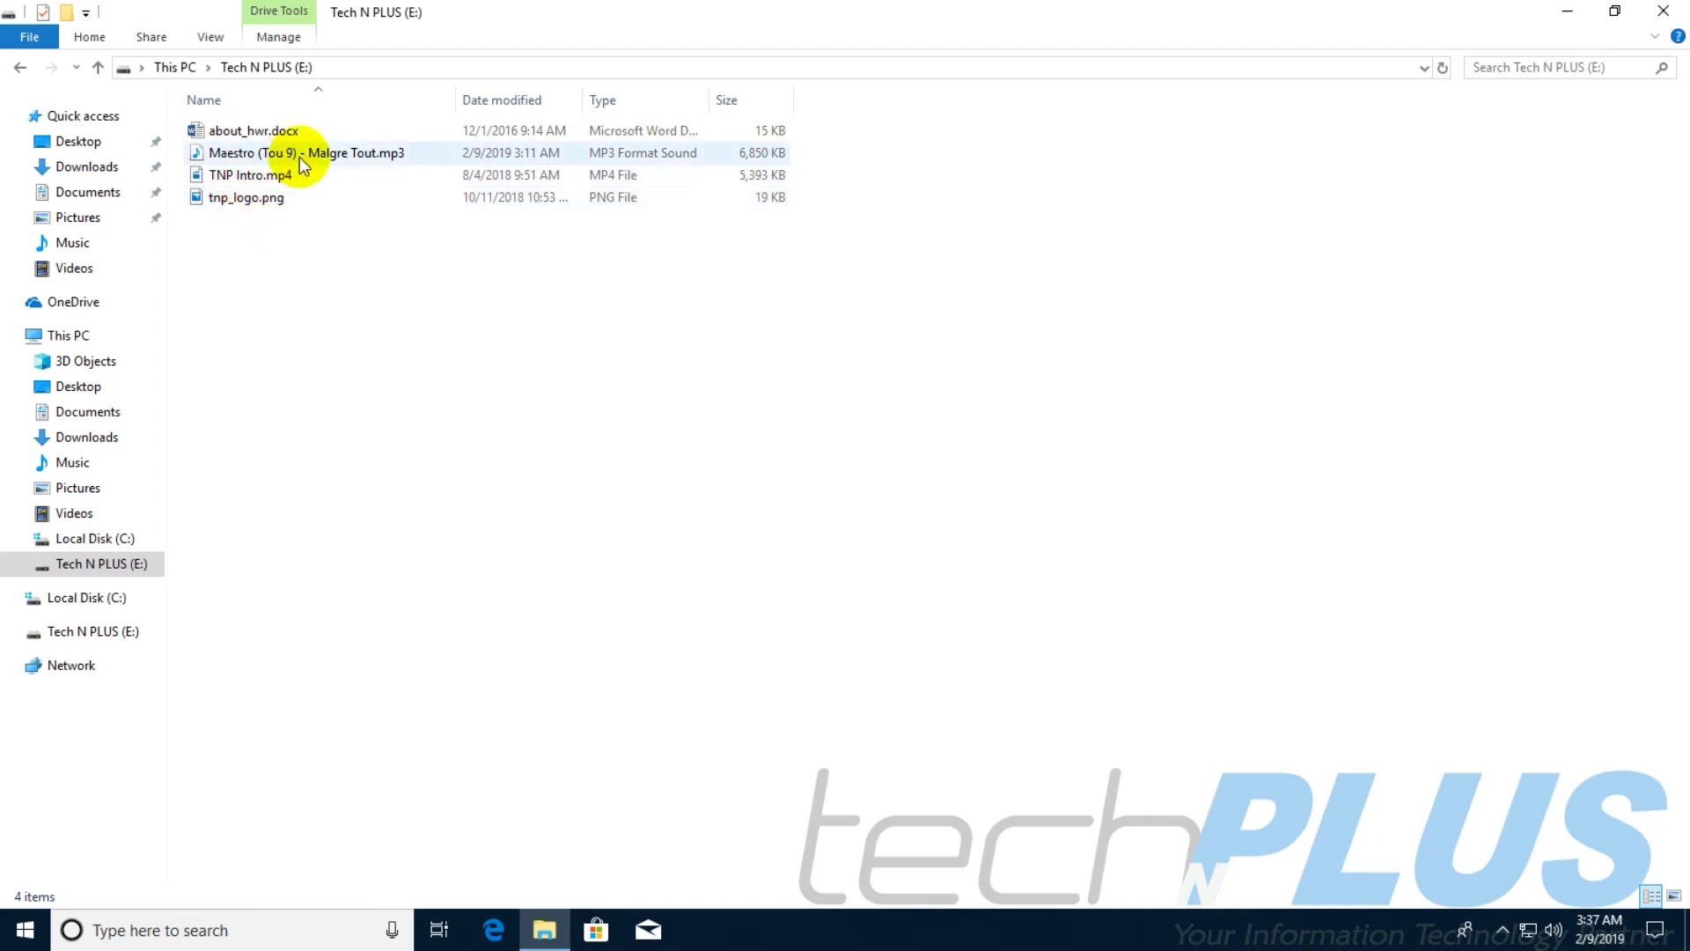
{"action": "left_click", "coordinate": [218, 240]}
{"action": "left_click_drag", "start_coordinate": [259, 187], "coordinate": [267, 134]}
{"action": "right_click", "coordinate": [266, 134]}
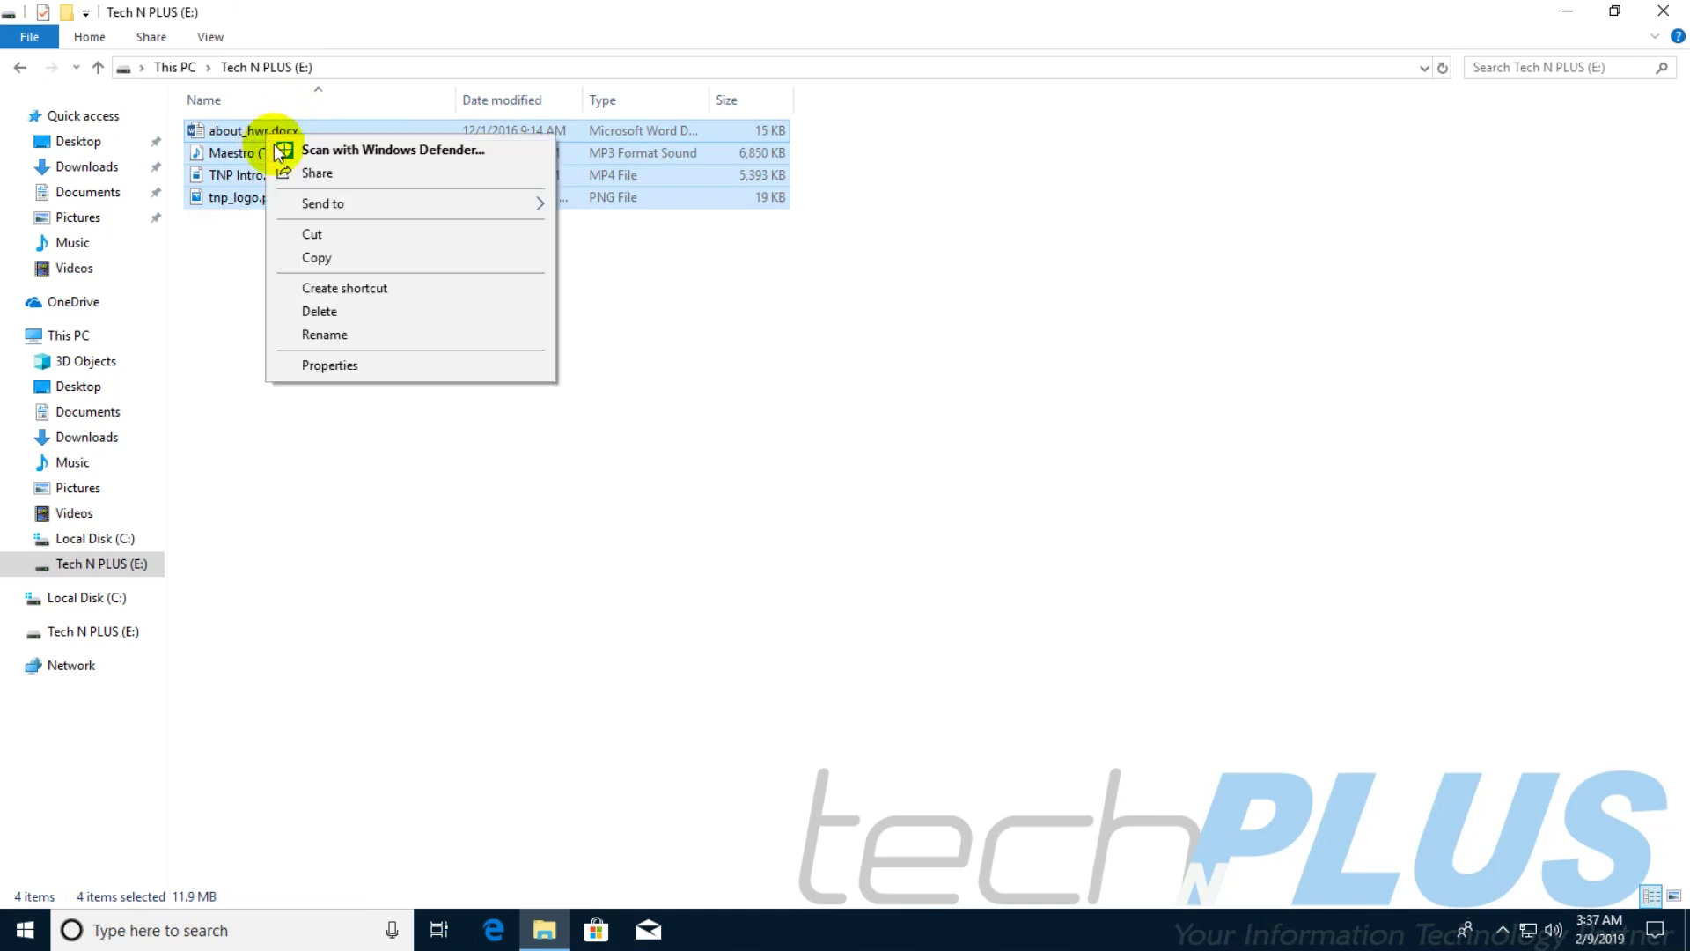
{"action": "left_click", "coordinate": [316, 312]}
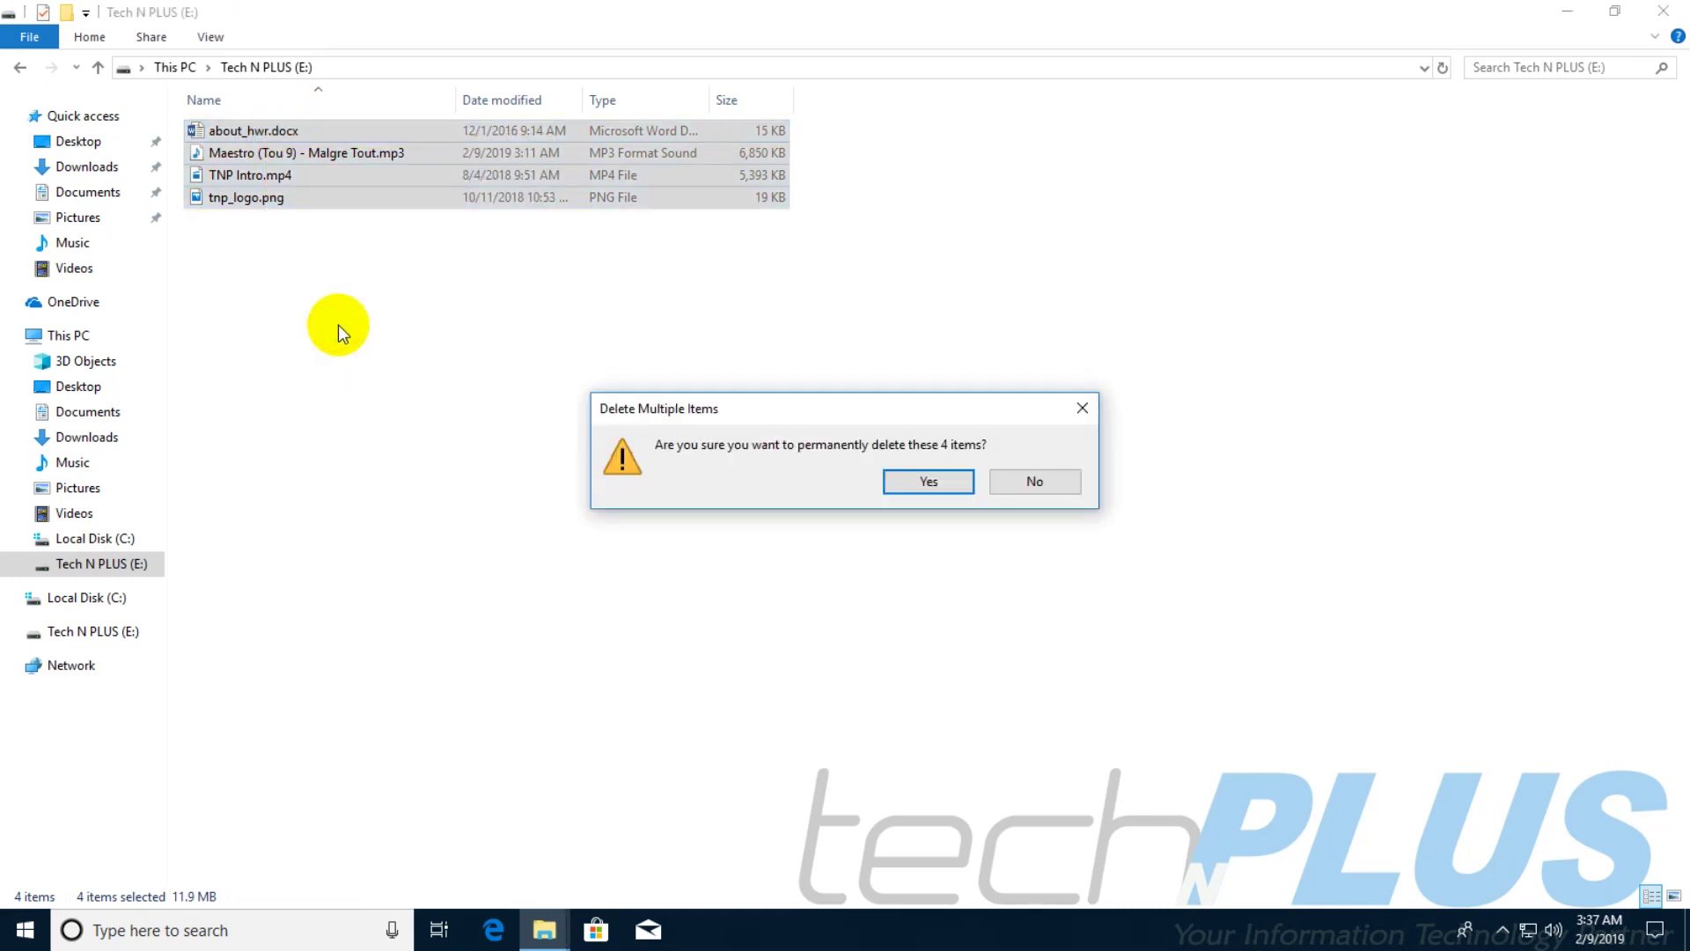
{"action": "left_click", "coordinate": [929, 481]}
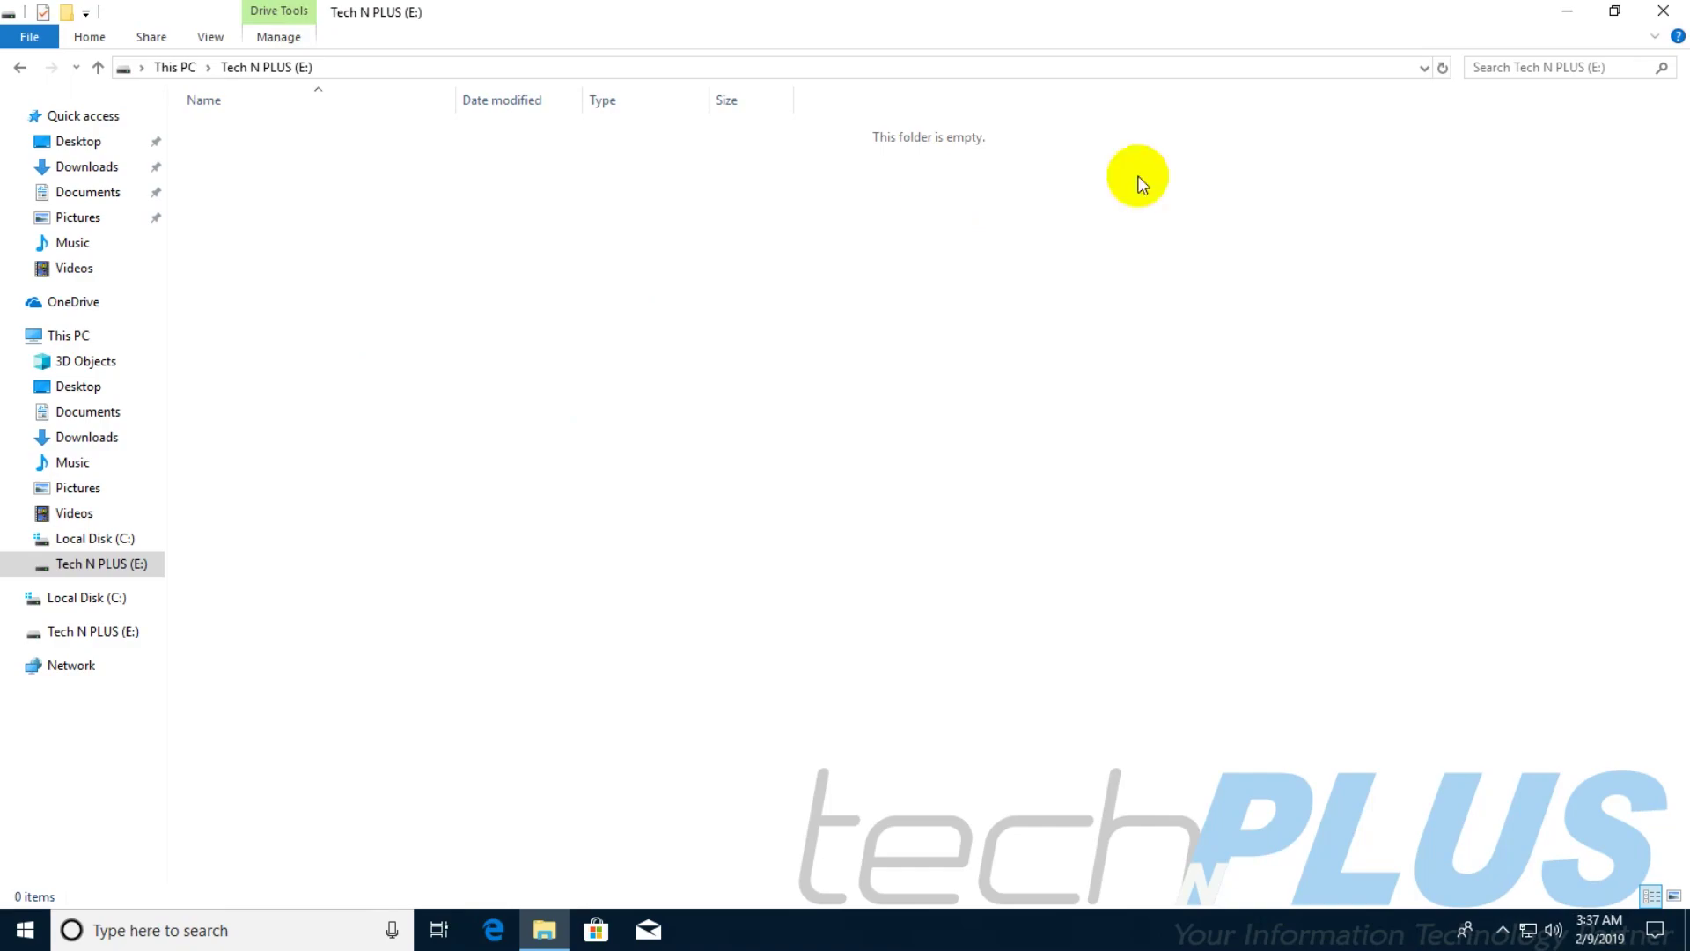
{"action": "left_click", "coordinate": [1663, 13]}
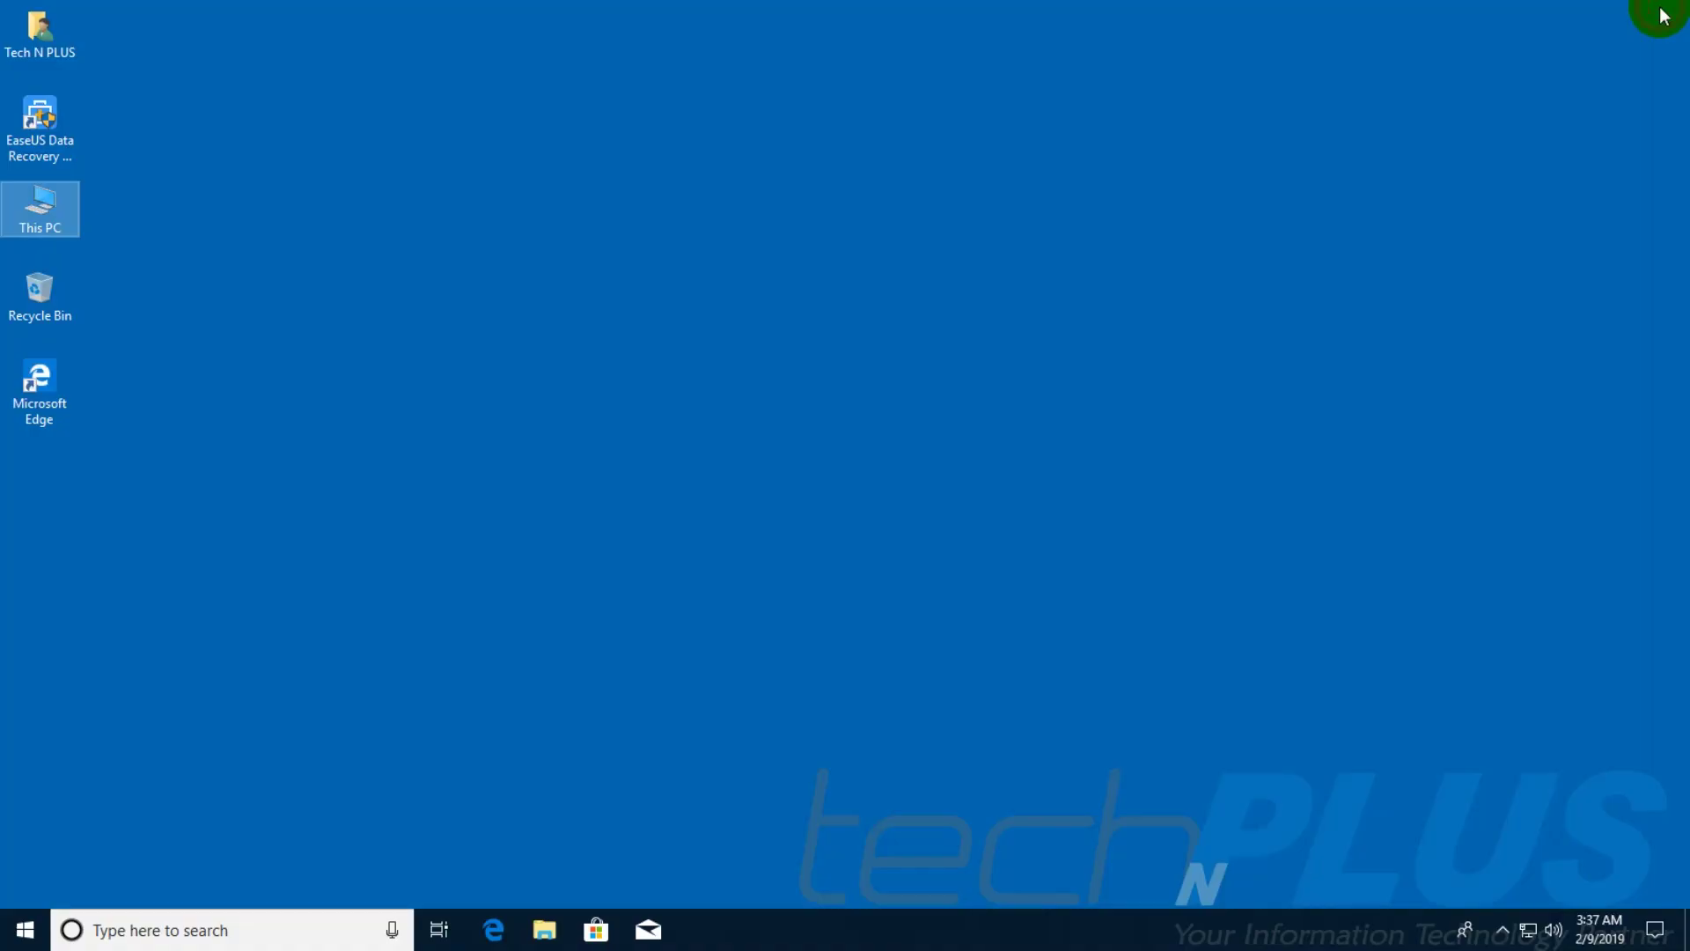
Step: Check the Recycle Bin and the Tech N PLUS (E:) drive for the deleted files, closing each window
{"action": "double_click", "coordinate": [46, 285]}
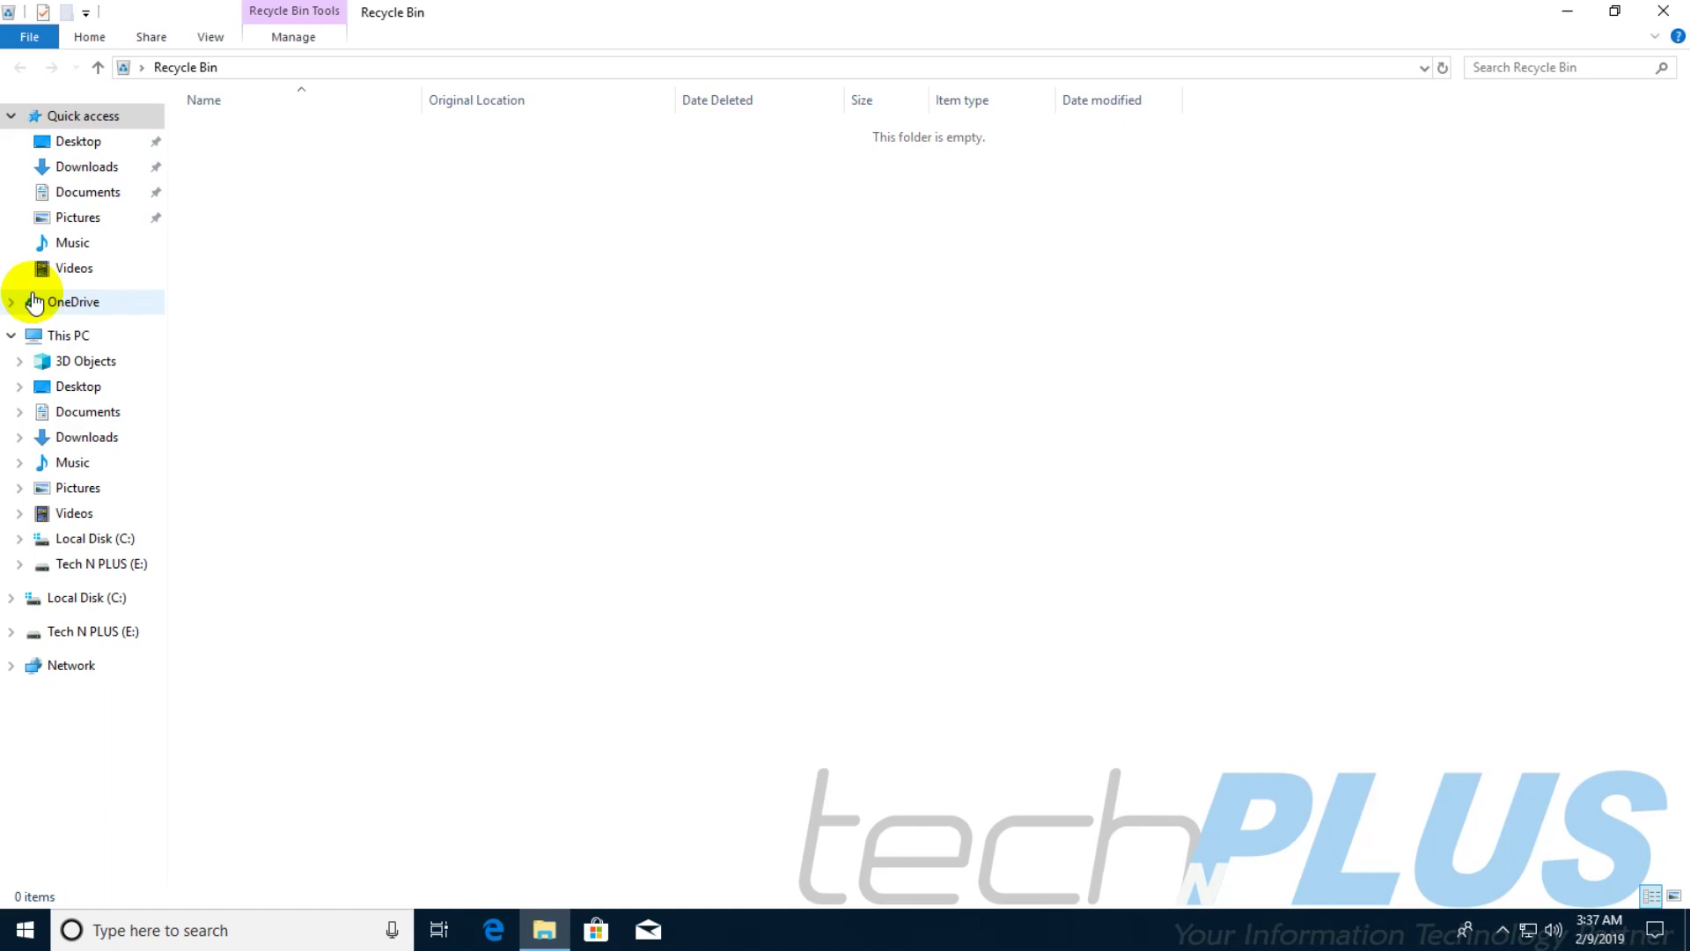
{"action": "left_click", "coordinate": [1663, 12]}
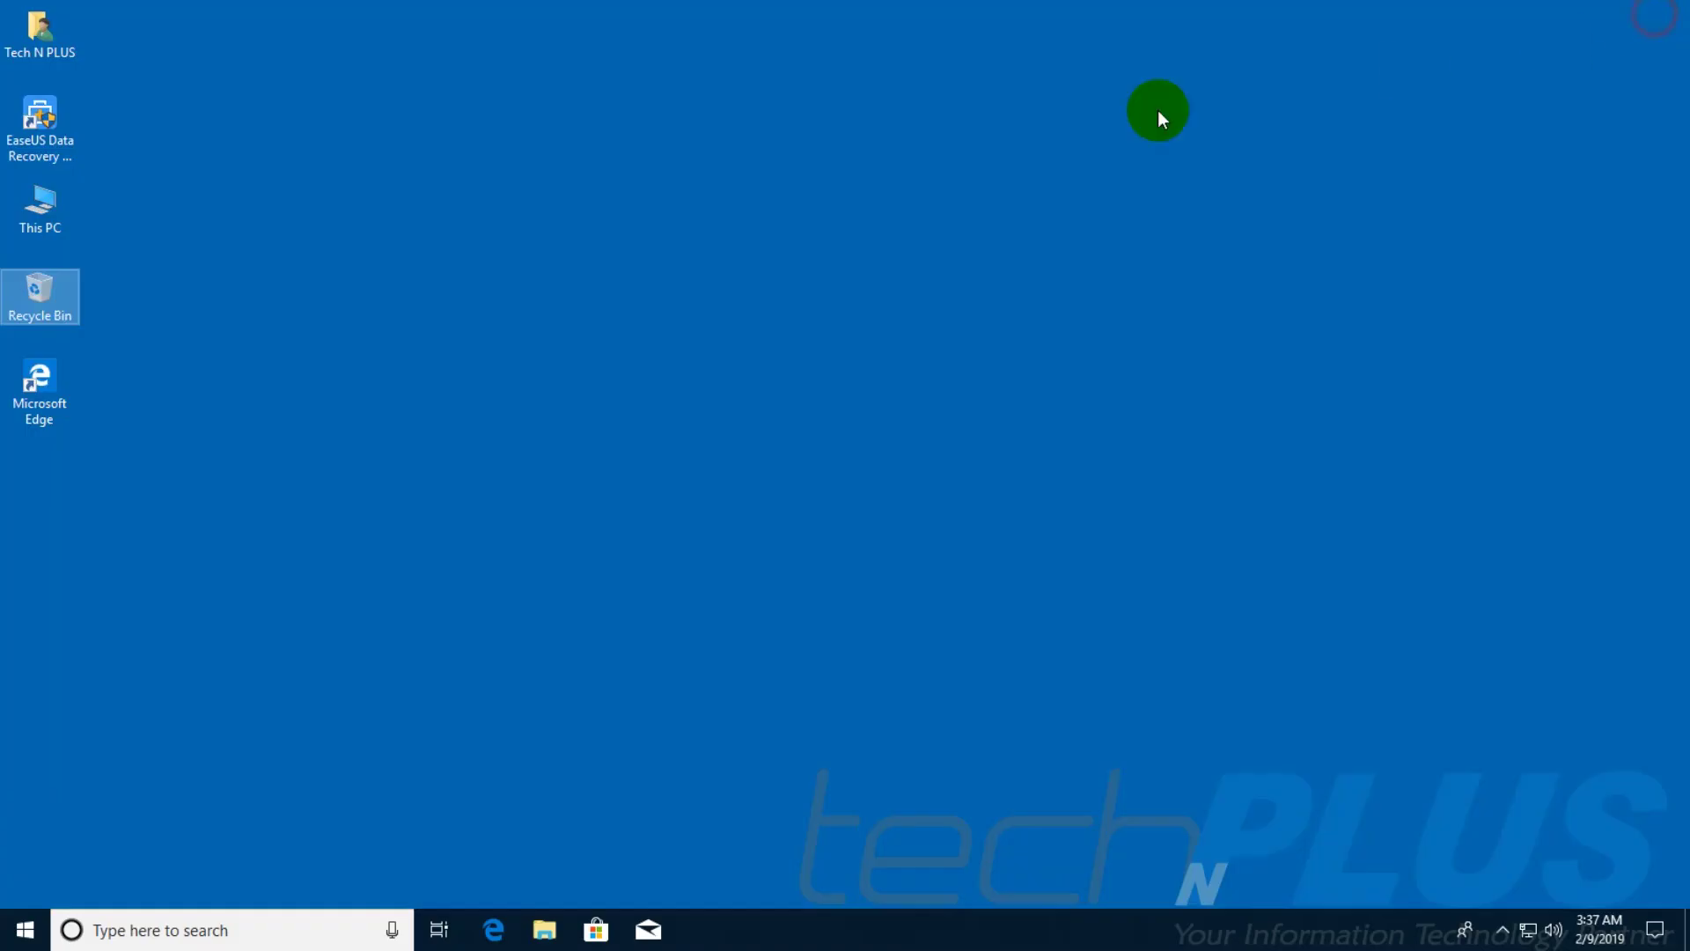
{"action": "double_click", "coordinate": [53, 208]}
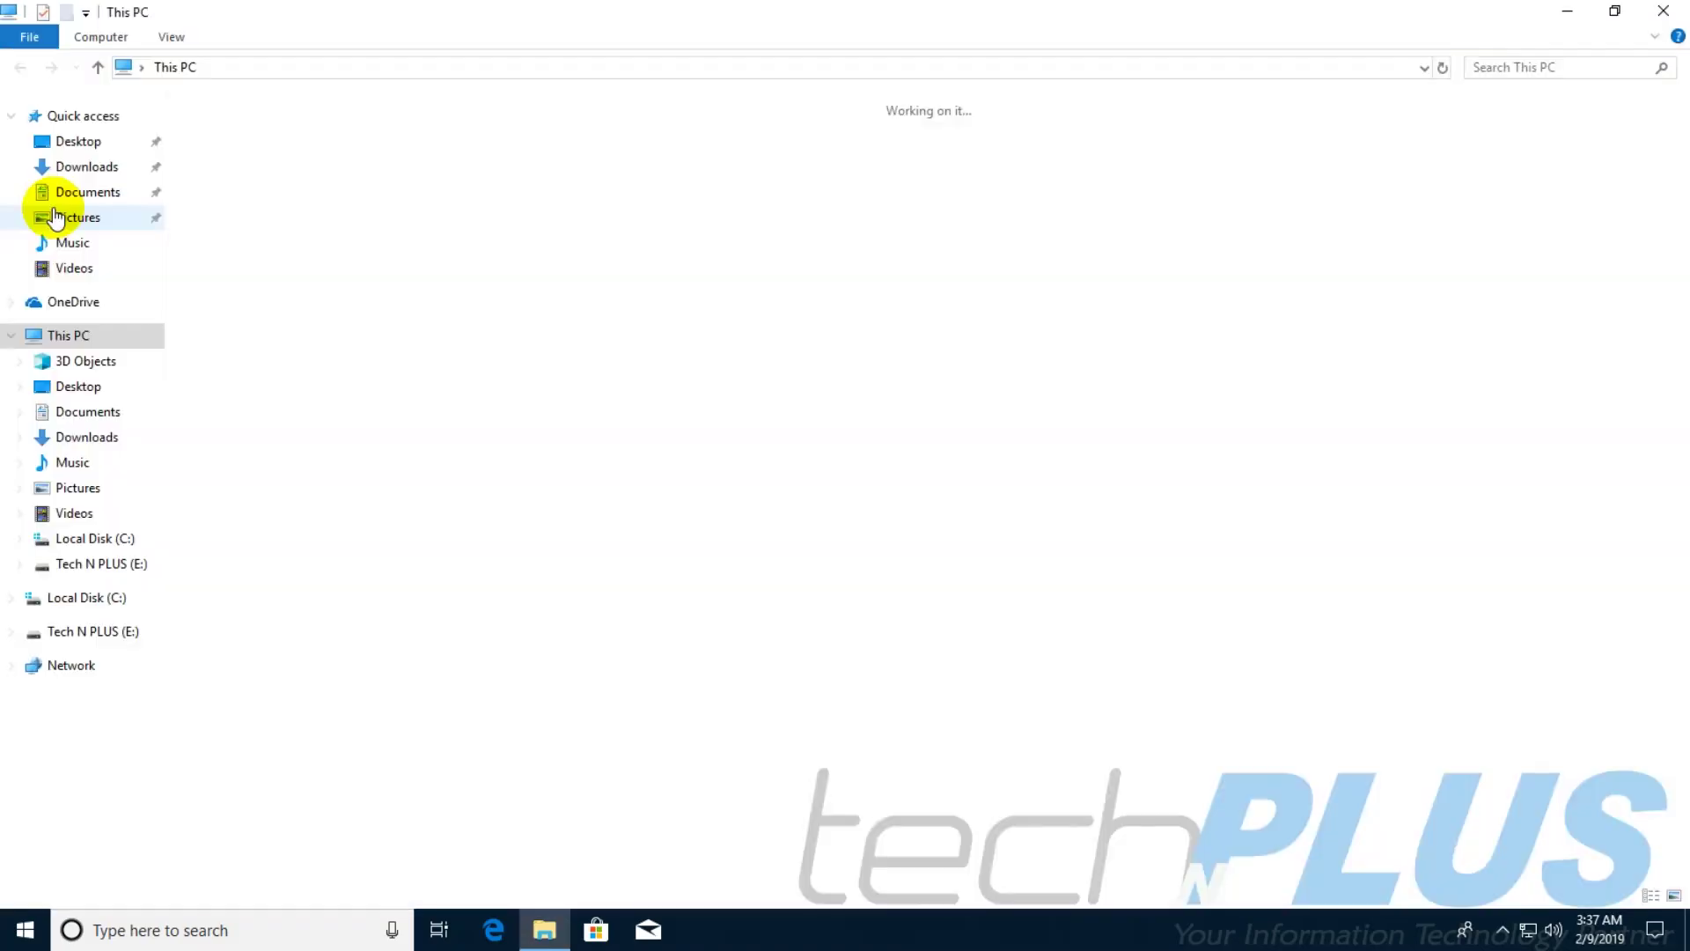
{"action": "left_click", "coordinate": [875, 315]}
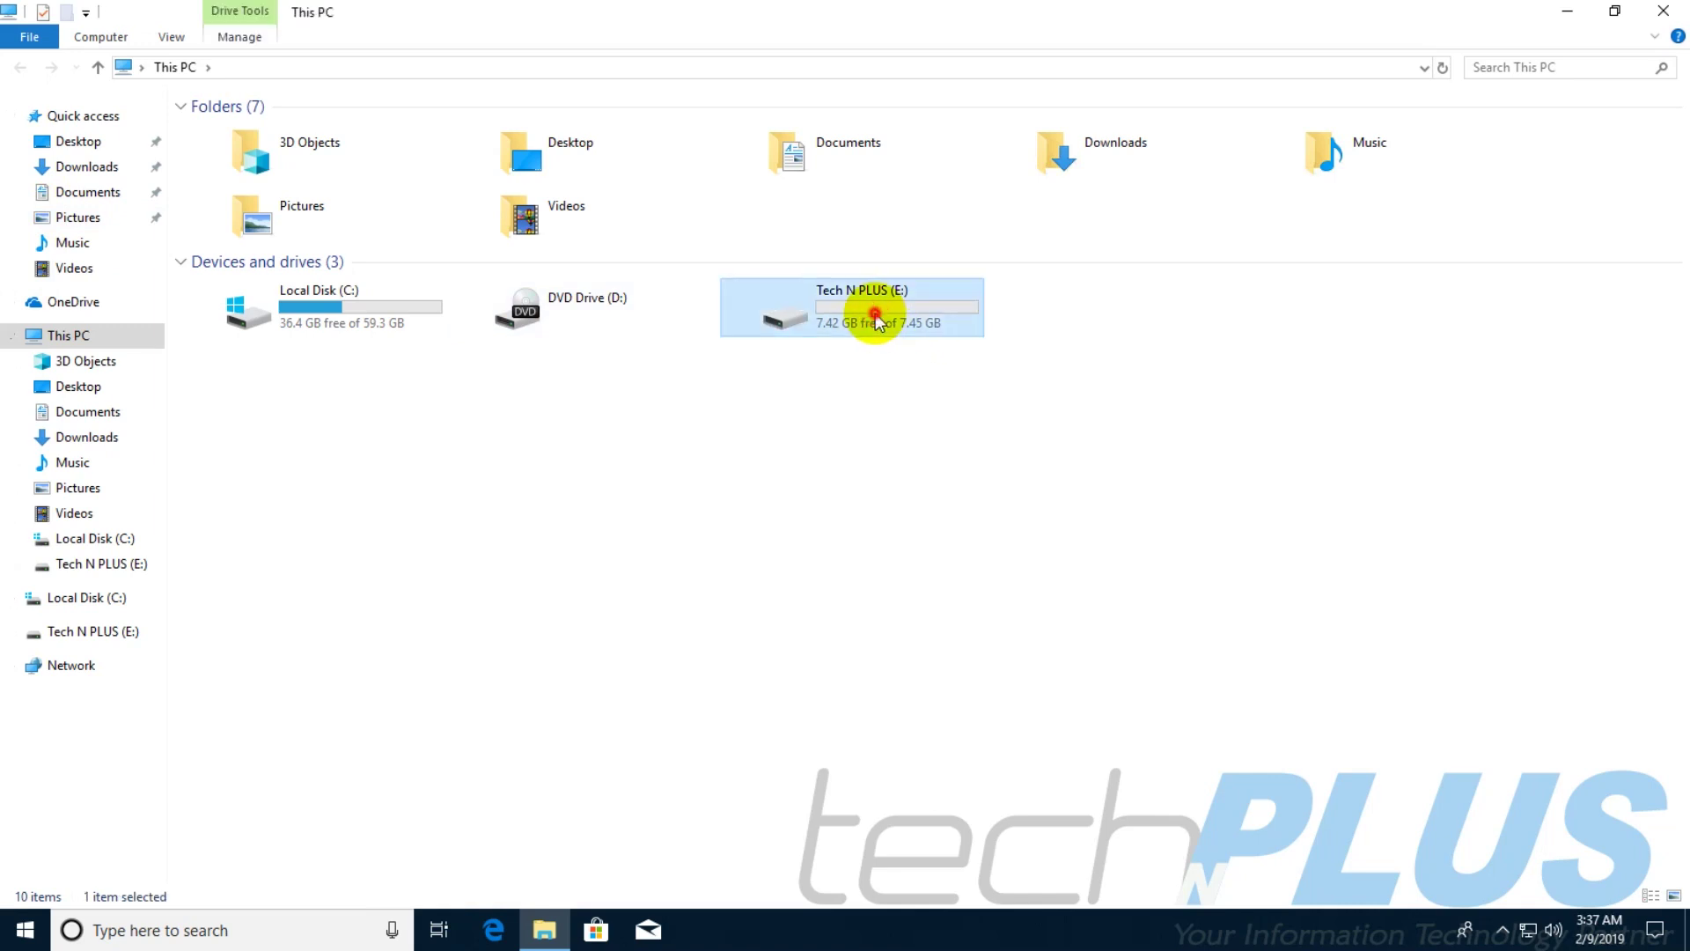
{"action": "double_click", "coordinate": [875, 315]}
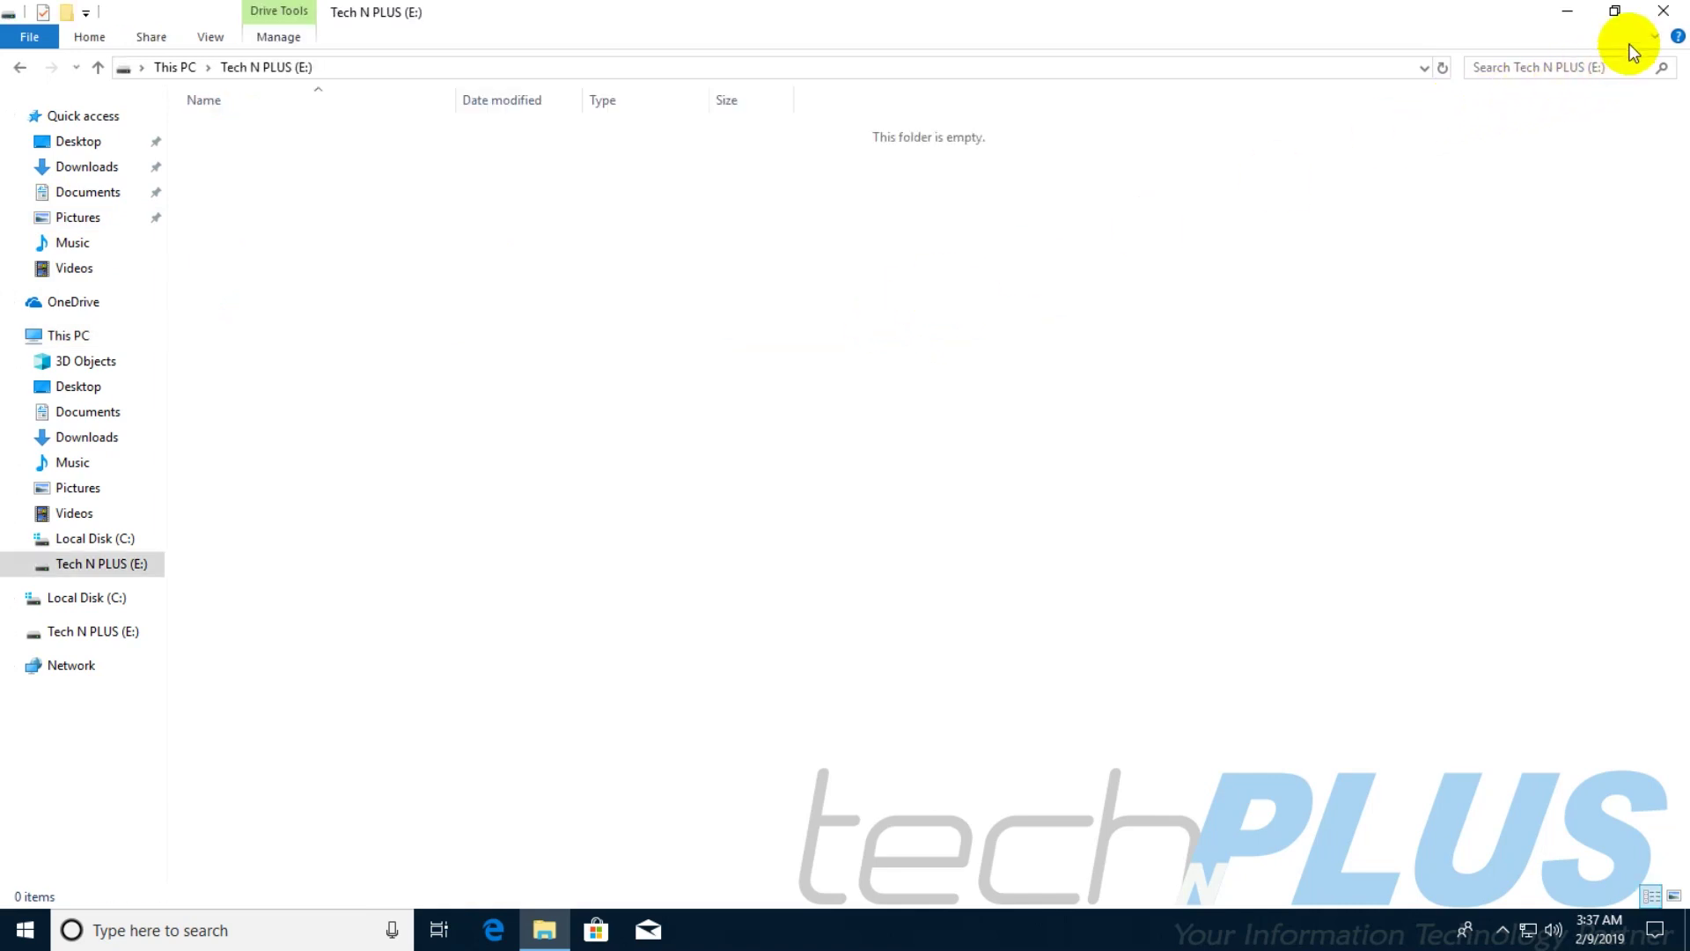
{"action": "left_click", "coordinate": [1665, 14]}
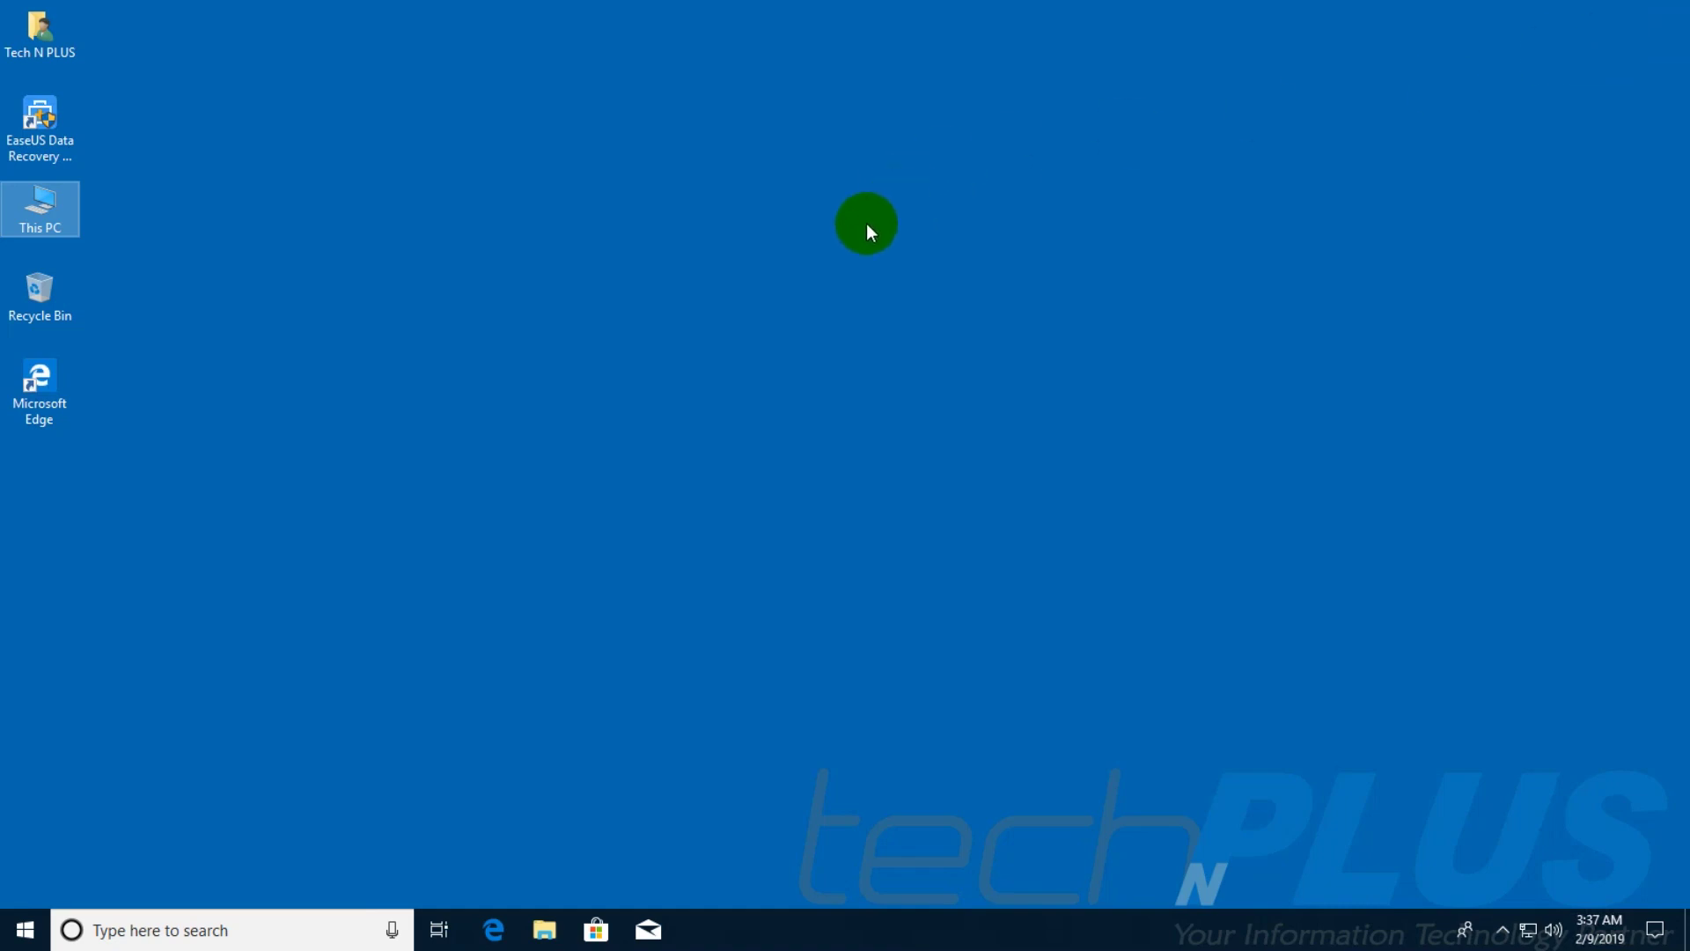
Step: Launch EaseUS Data Recovery Wizard, allow it to make changes, and scan the Tech N PLUS (E:) external device in a maximized window
{"action": "double_click", "coordinate": [42, 112]}
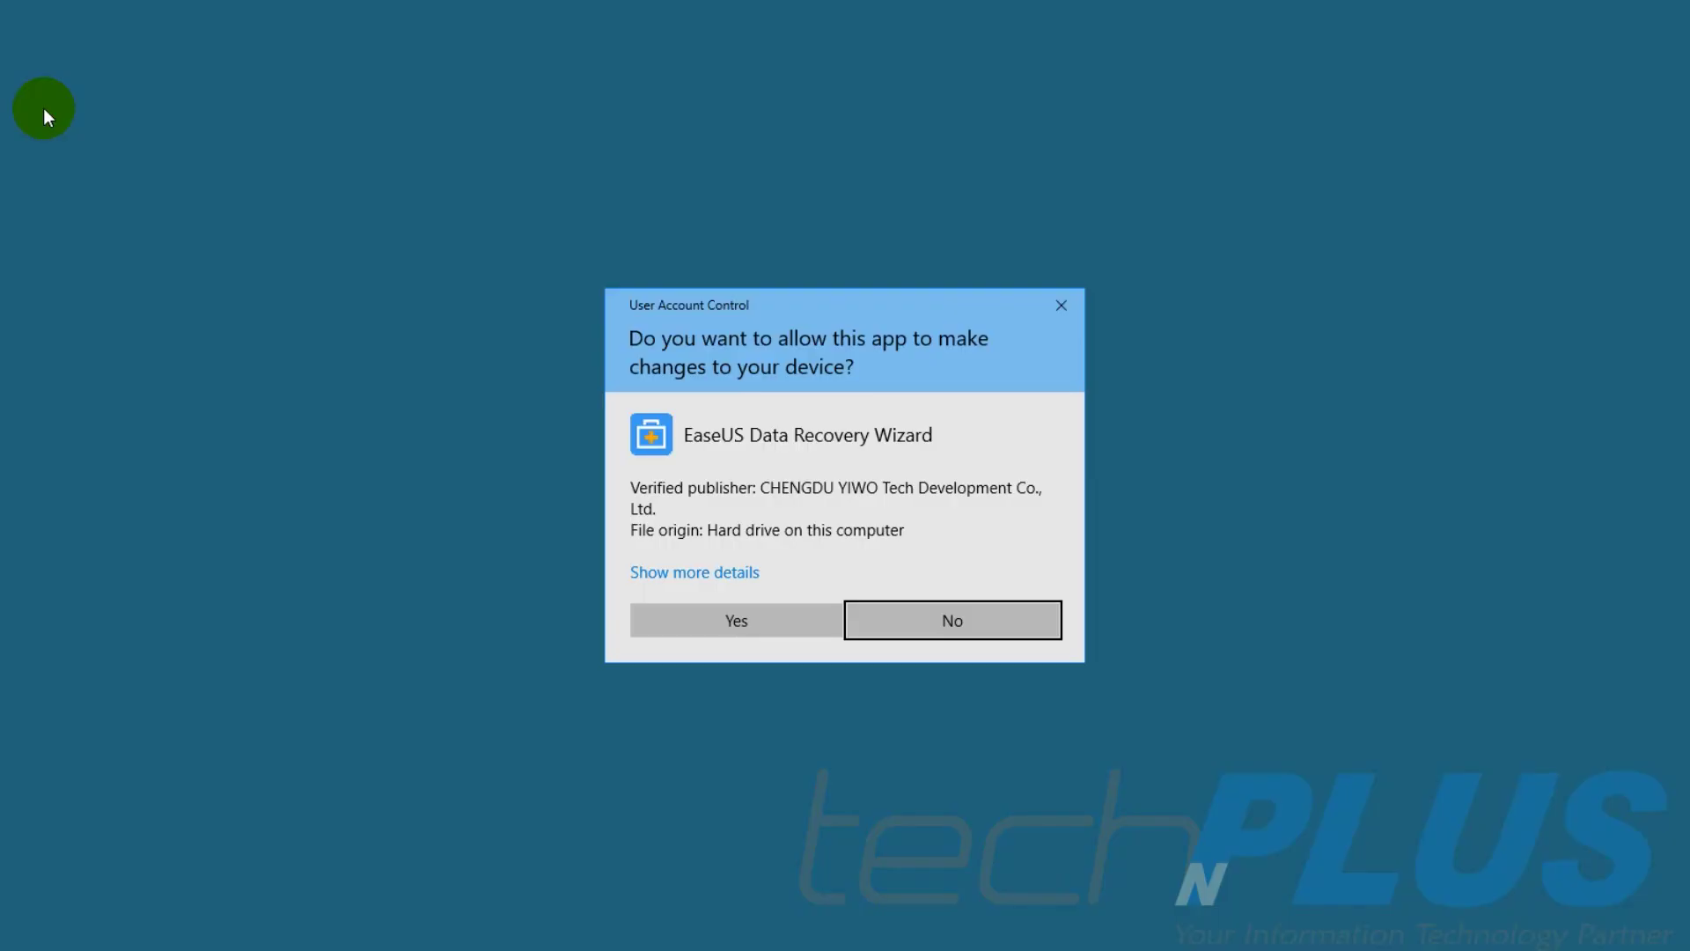
{"action": "left_click", "coordinate": [744, 616]}
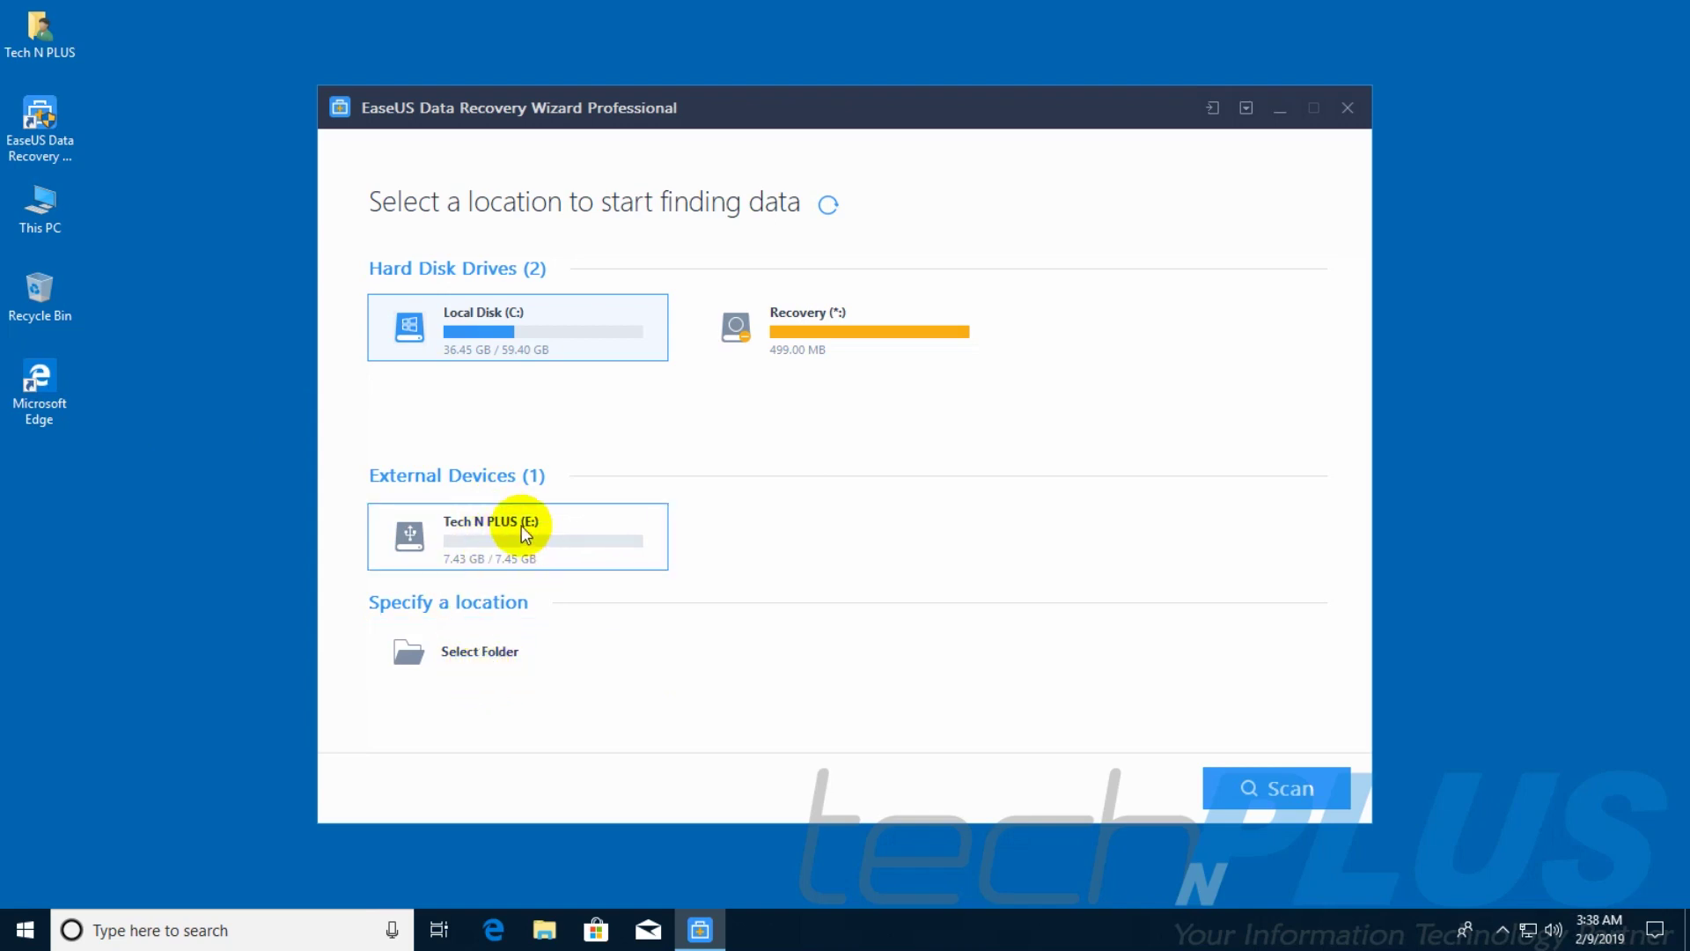
{"action": "left_click", "coordinate": [486, 541]}
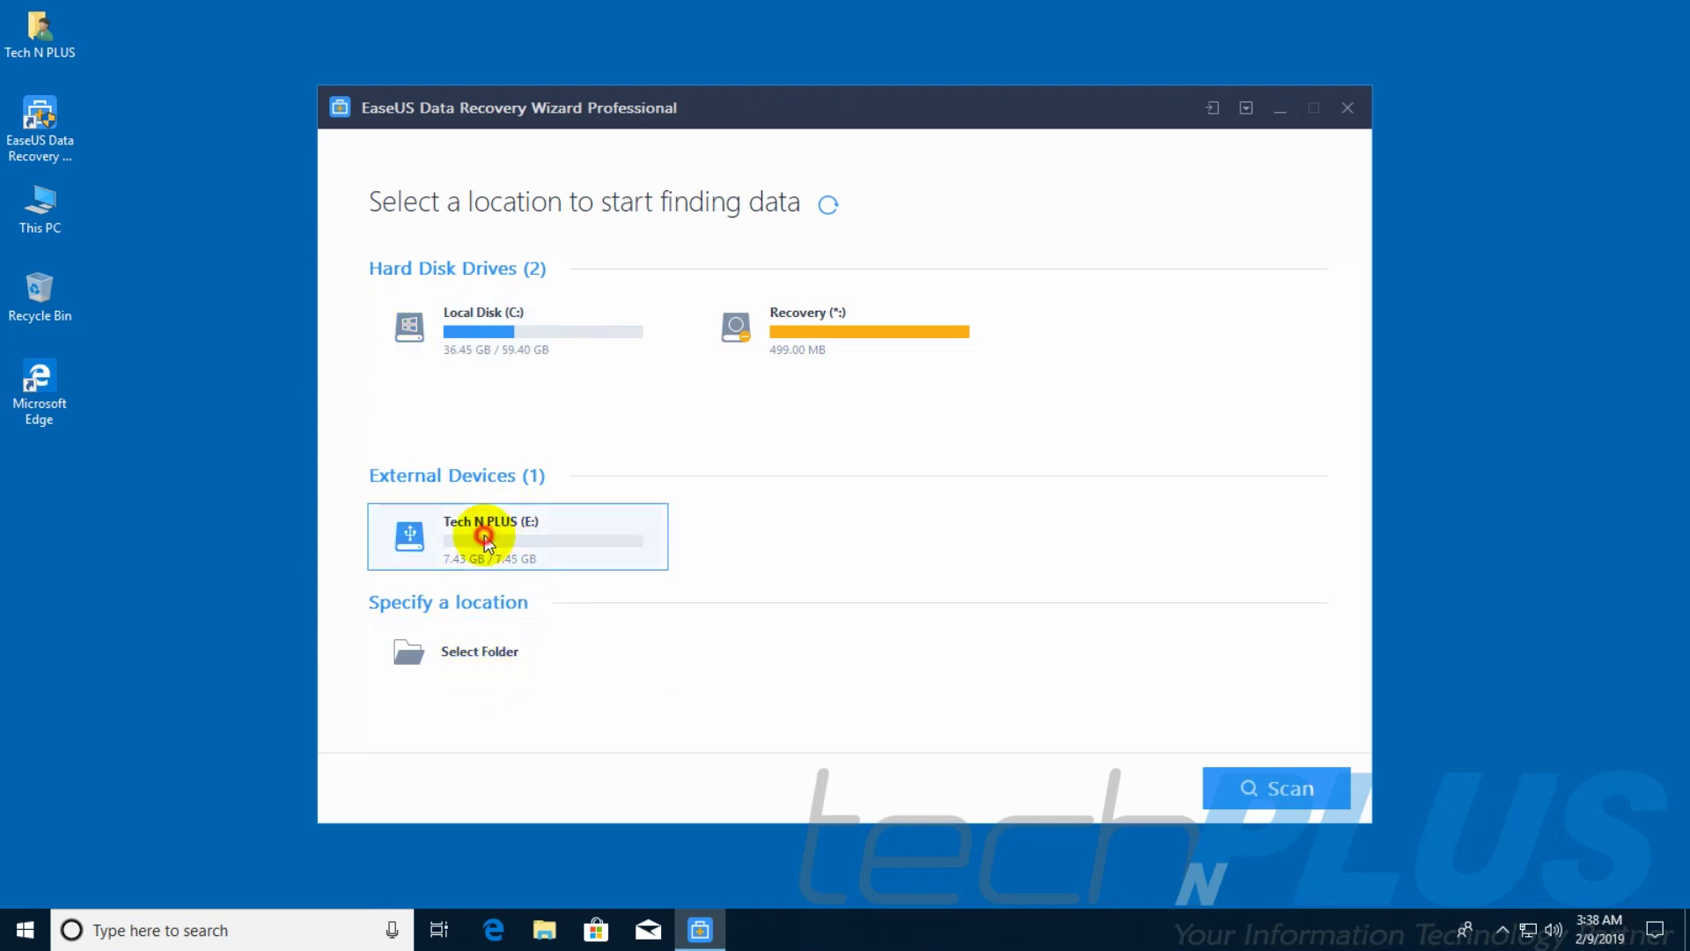
{"action": "left_click", "coordinate": [1276, 795]}
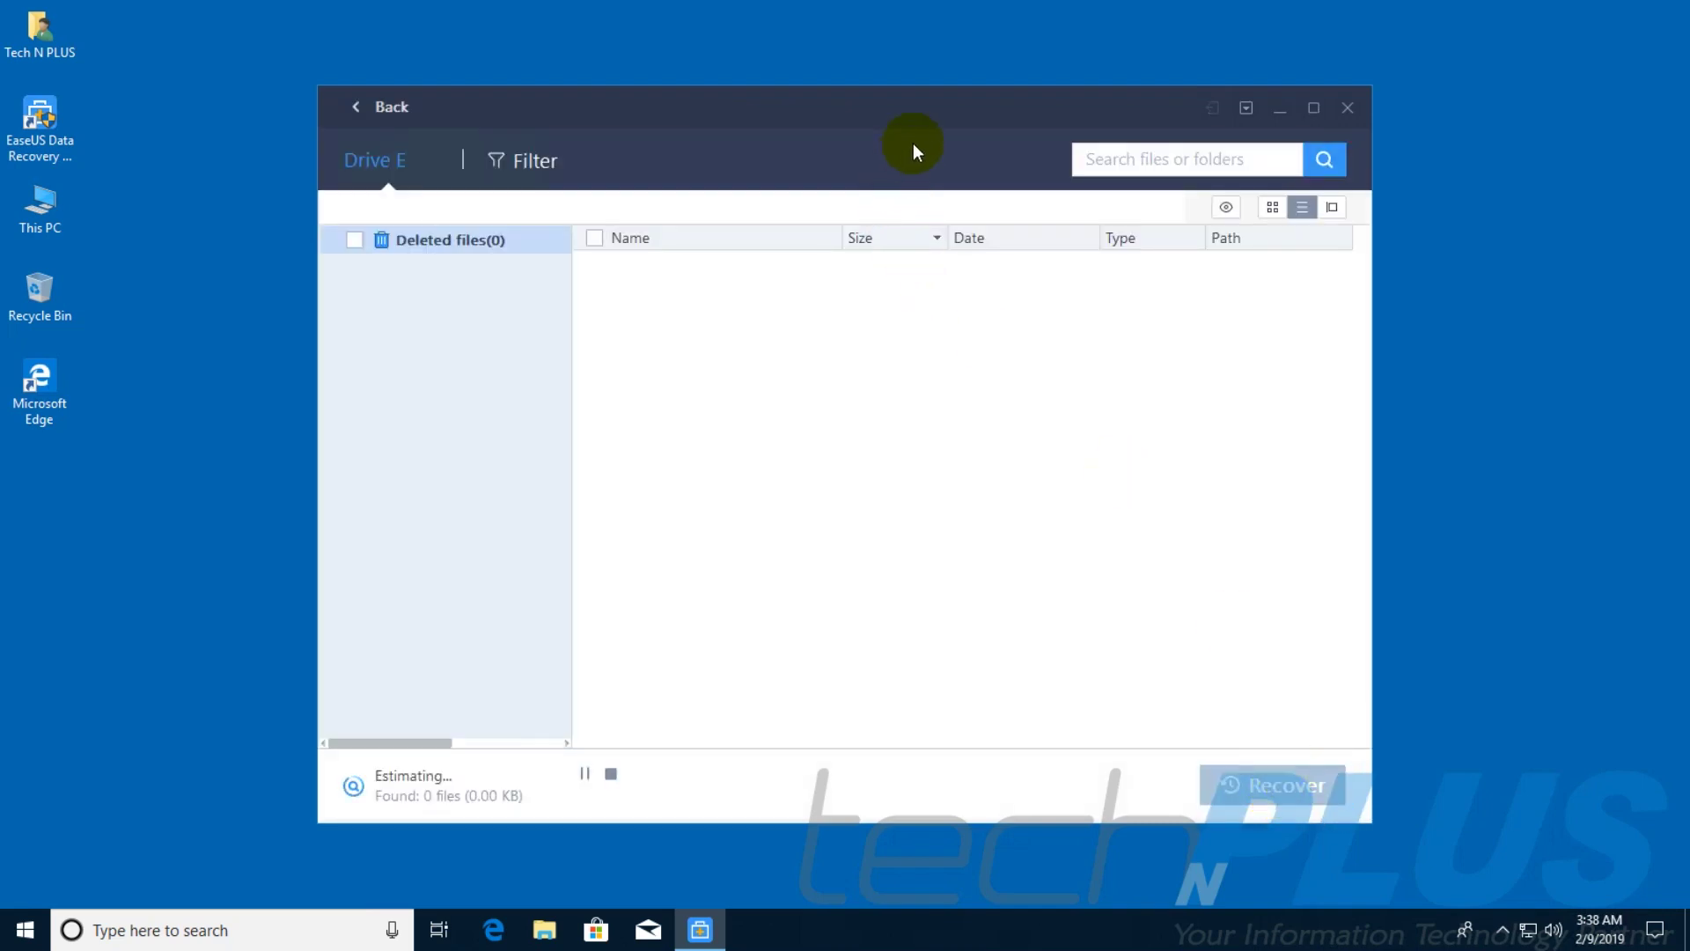
{"action": "left_click", "coordinate": [1314, 110]}
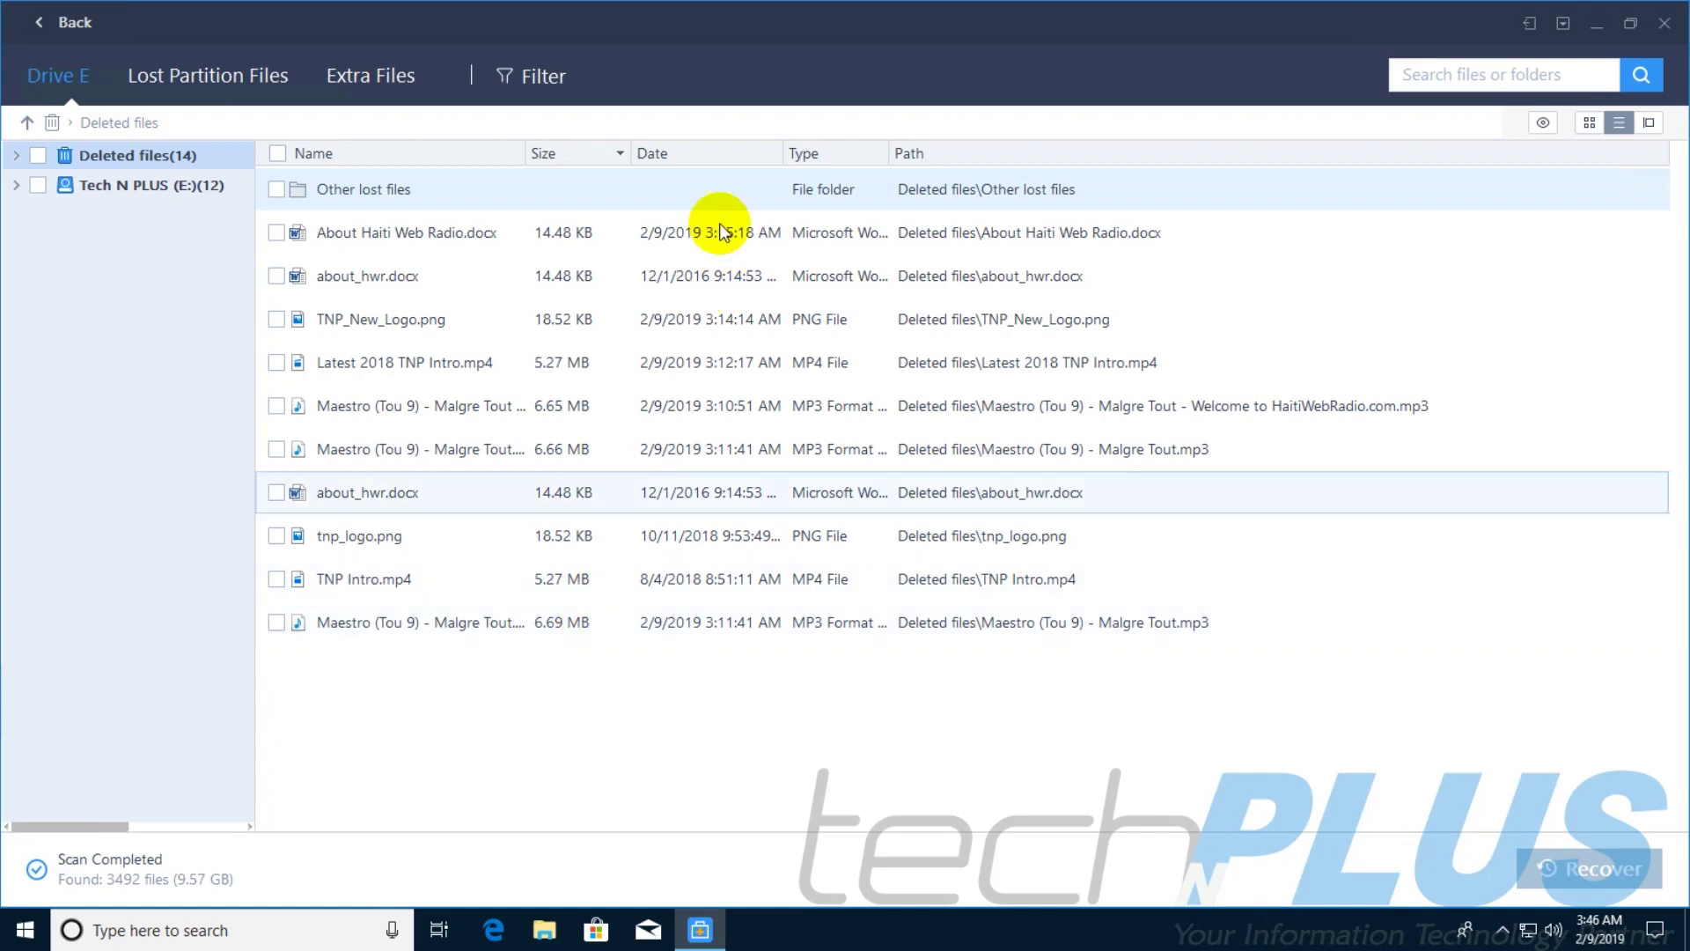
Step: Sort the deleted files by date, newest first, and widen the Name column to show more of the file names
{"action": "left_click", "coordinate": [690, 154]}
{"action": "left_click", "coordinate": [690, 153]}
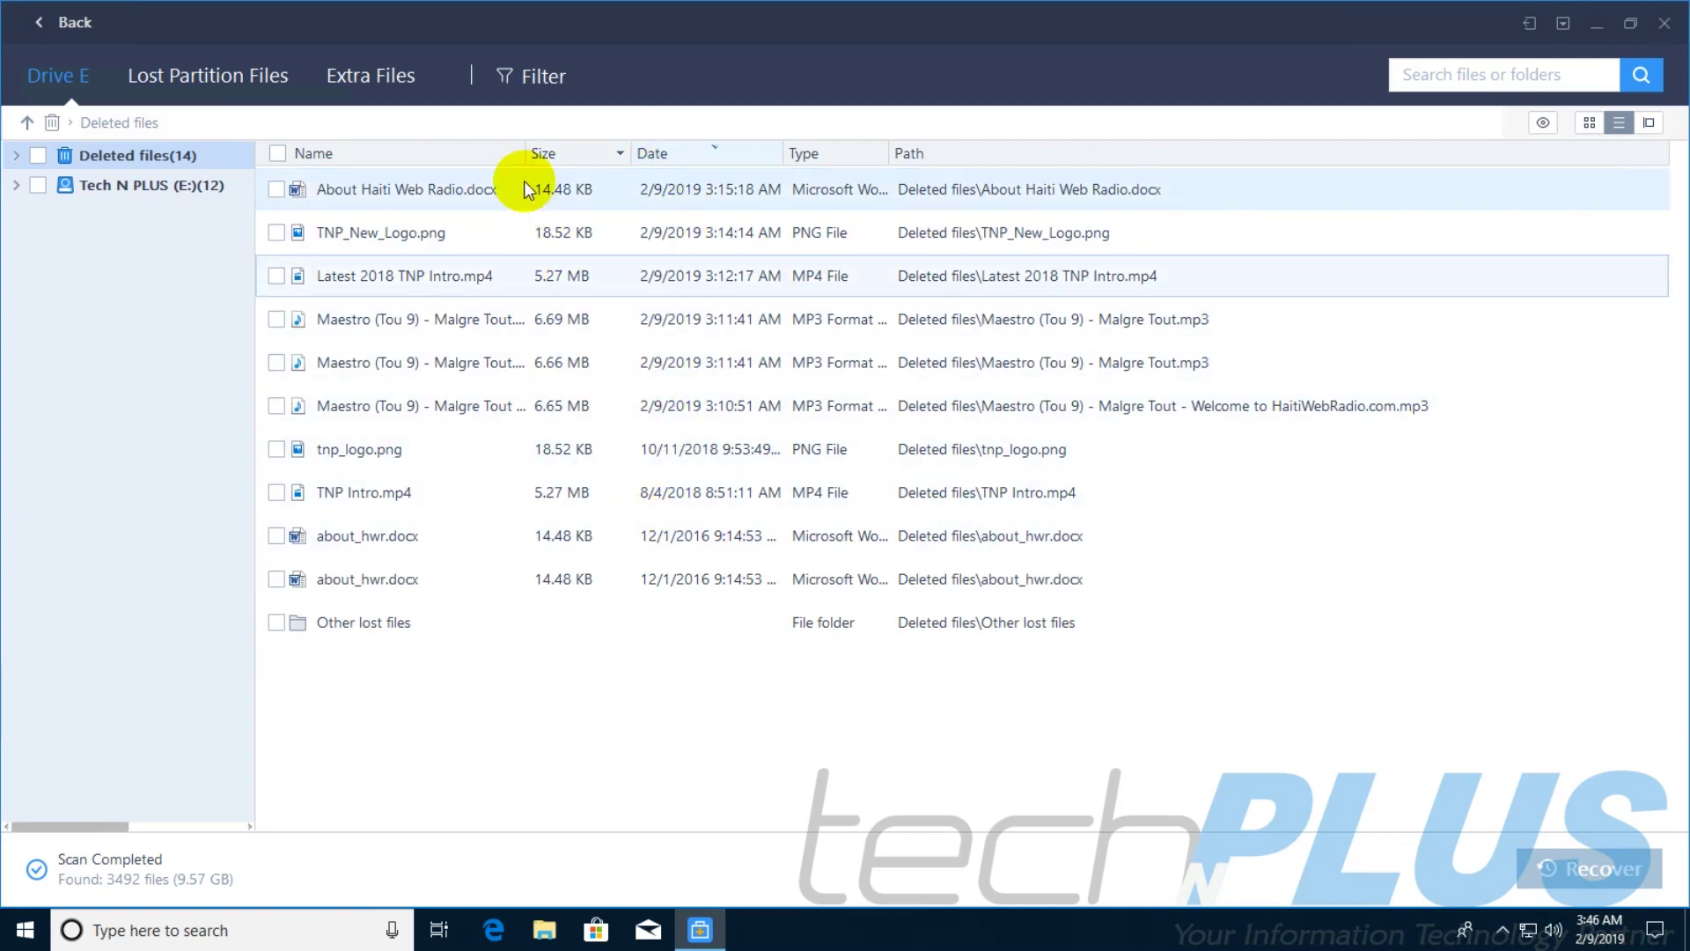
{"action": "left_click_drag", "start_coordinate": [523, 148], "coordinate": [718, 155]}
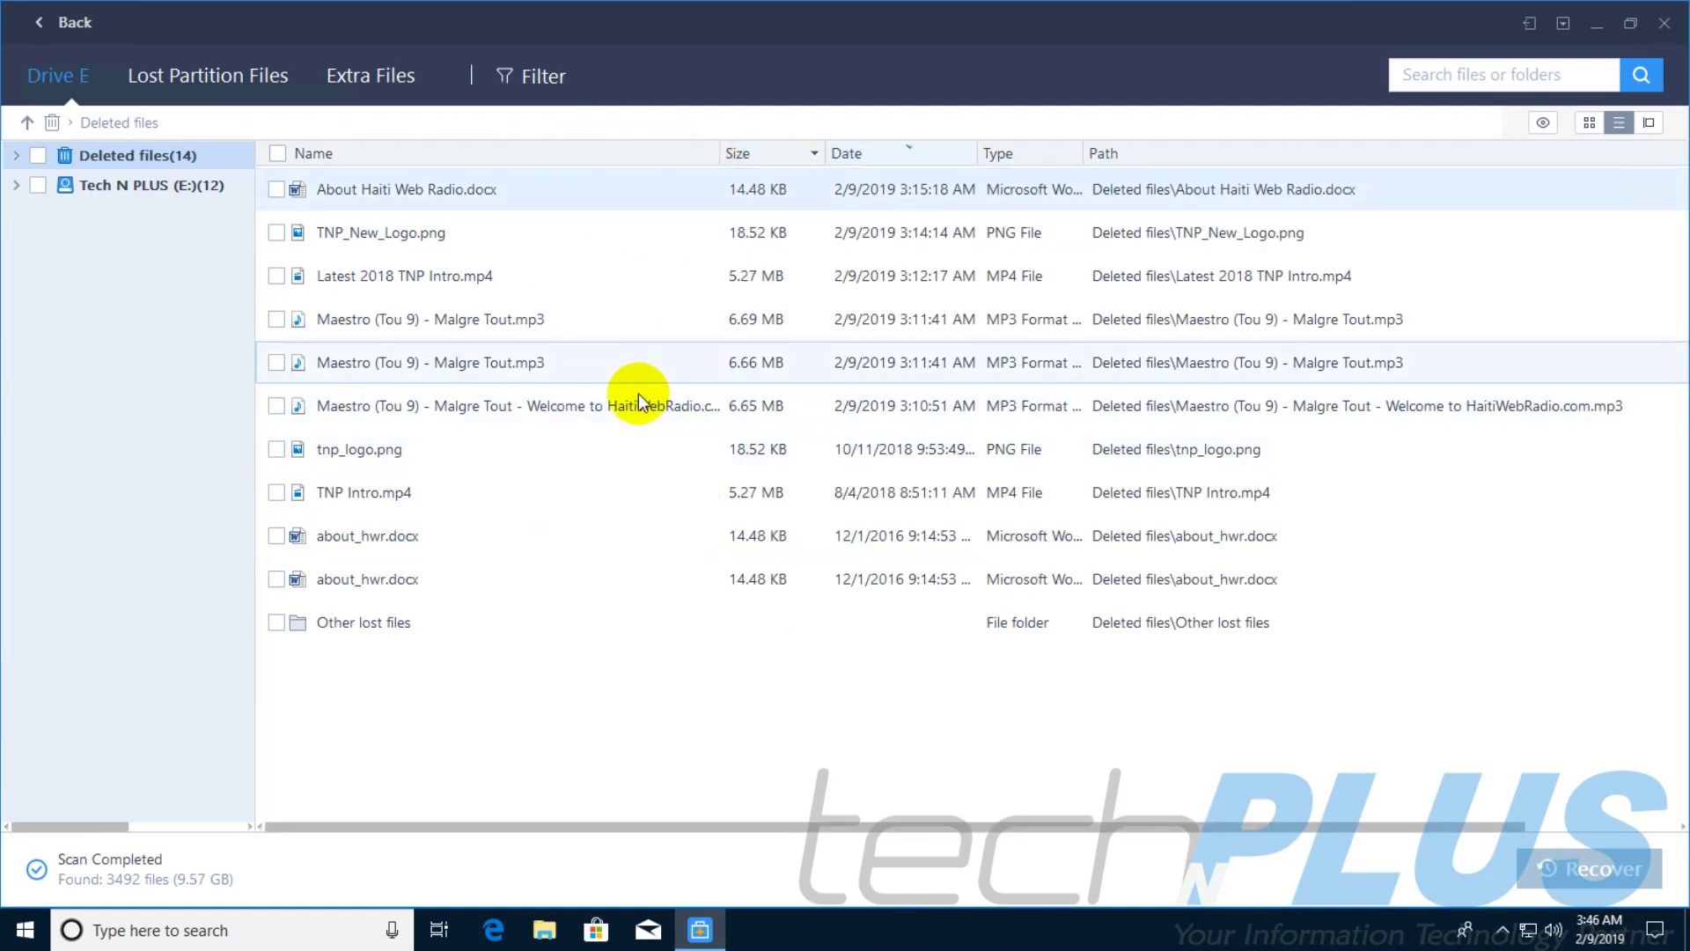
{"action": "left_click_drag", "start_coordinate": [717, 146], "coordinate": [573, 189]}
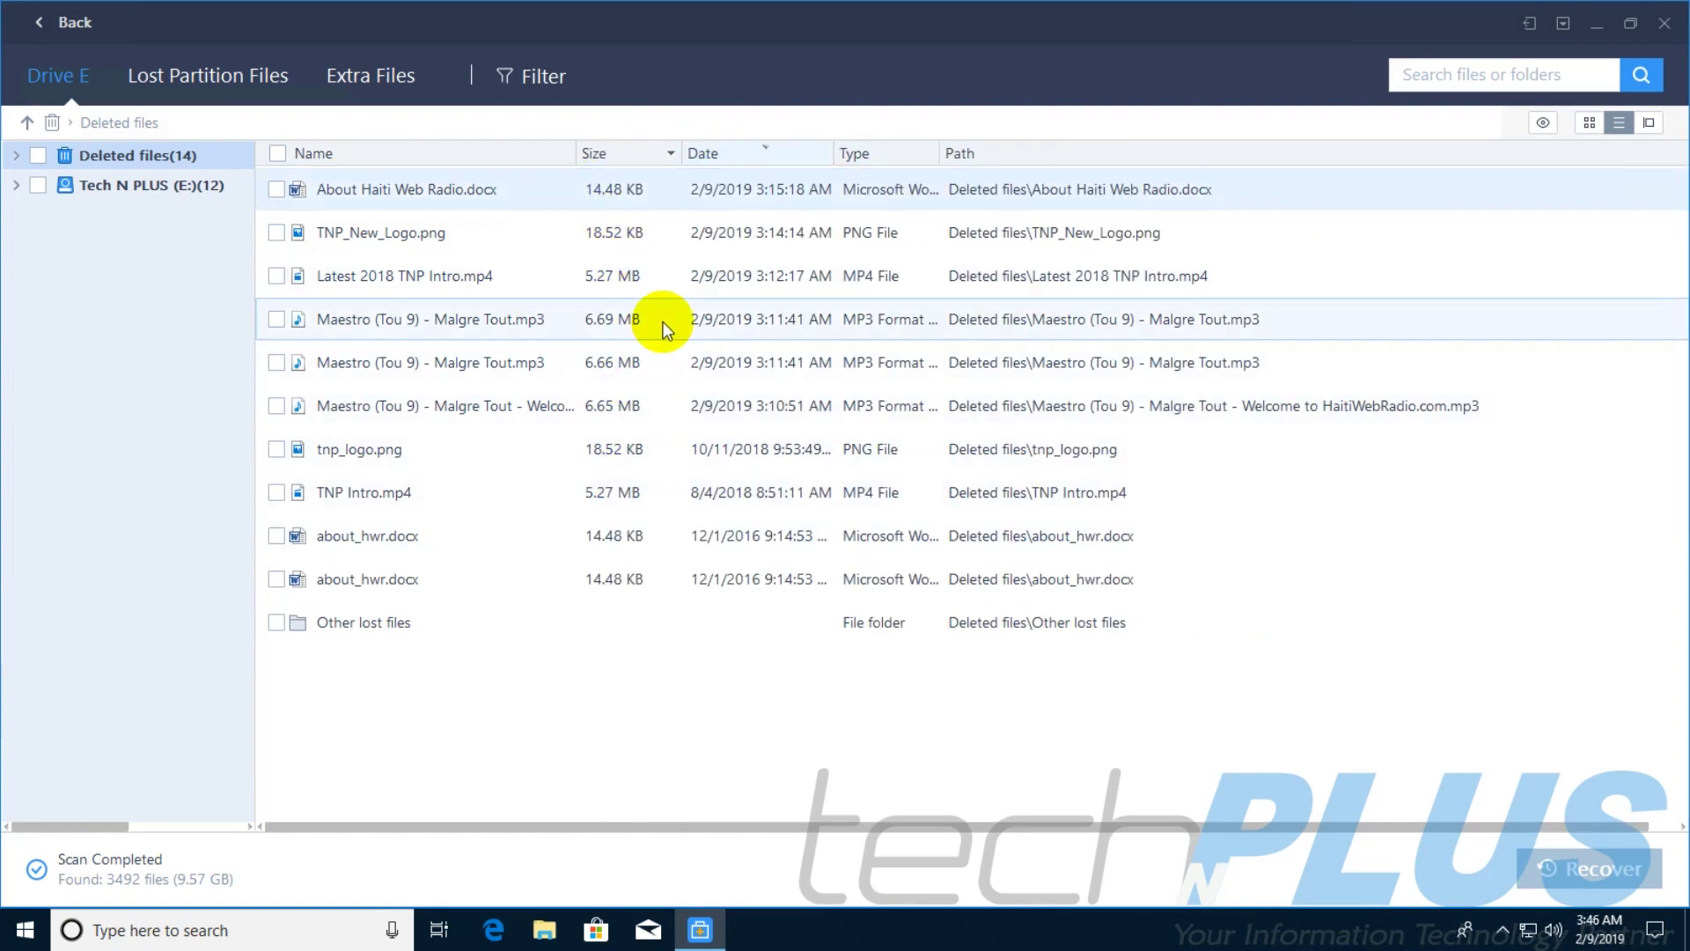
Step: Mark About Haiti Web Radio.docx, TNP Intro.mp4 and tnp_logo.png individually for recovery
{"action": "left_click", "coordinate": [276, 190]}
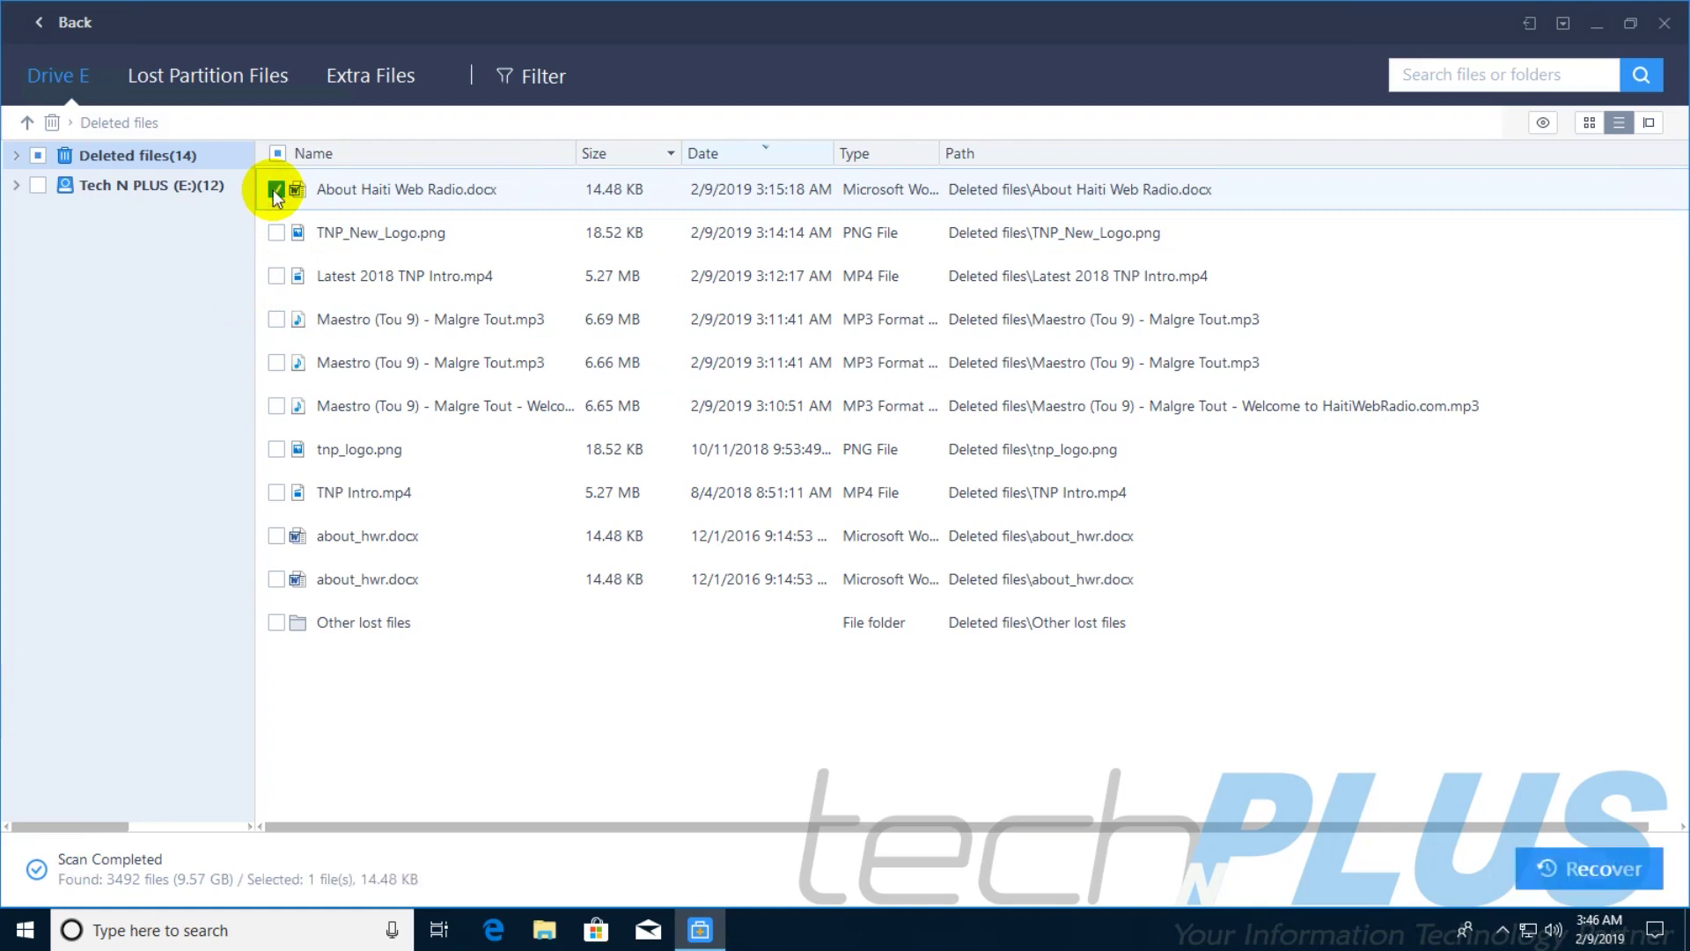
{"action": "left_click", "coordinate": [277, 276]}
{"action": "left_click", "coordinate": [277, 275]}
{"action": "left_click", "coordinate": [278, 494]}
{"action": "left_click", "coordinate": [276, 450]}
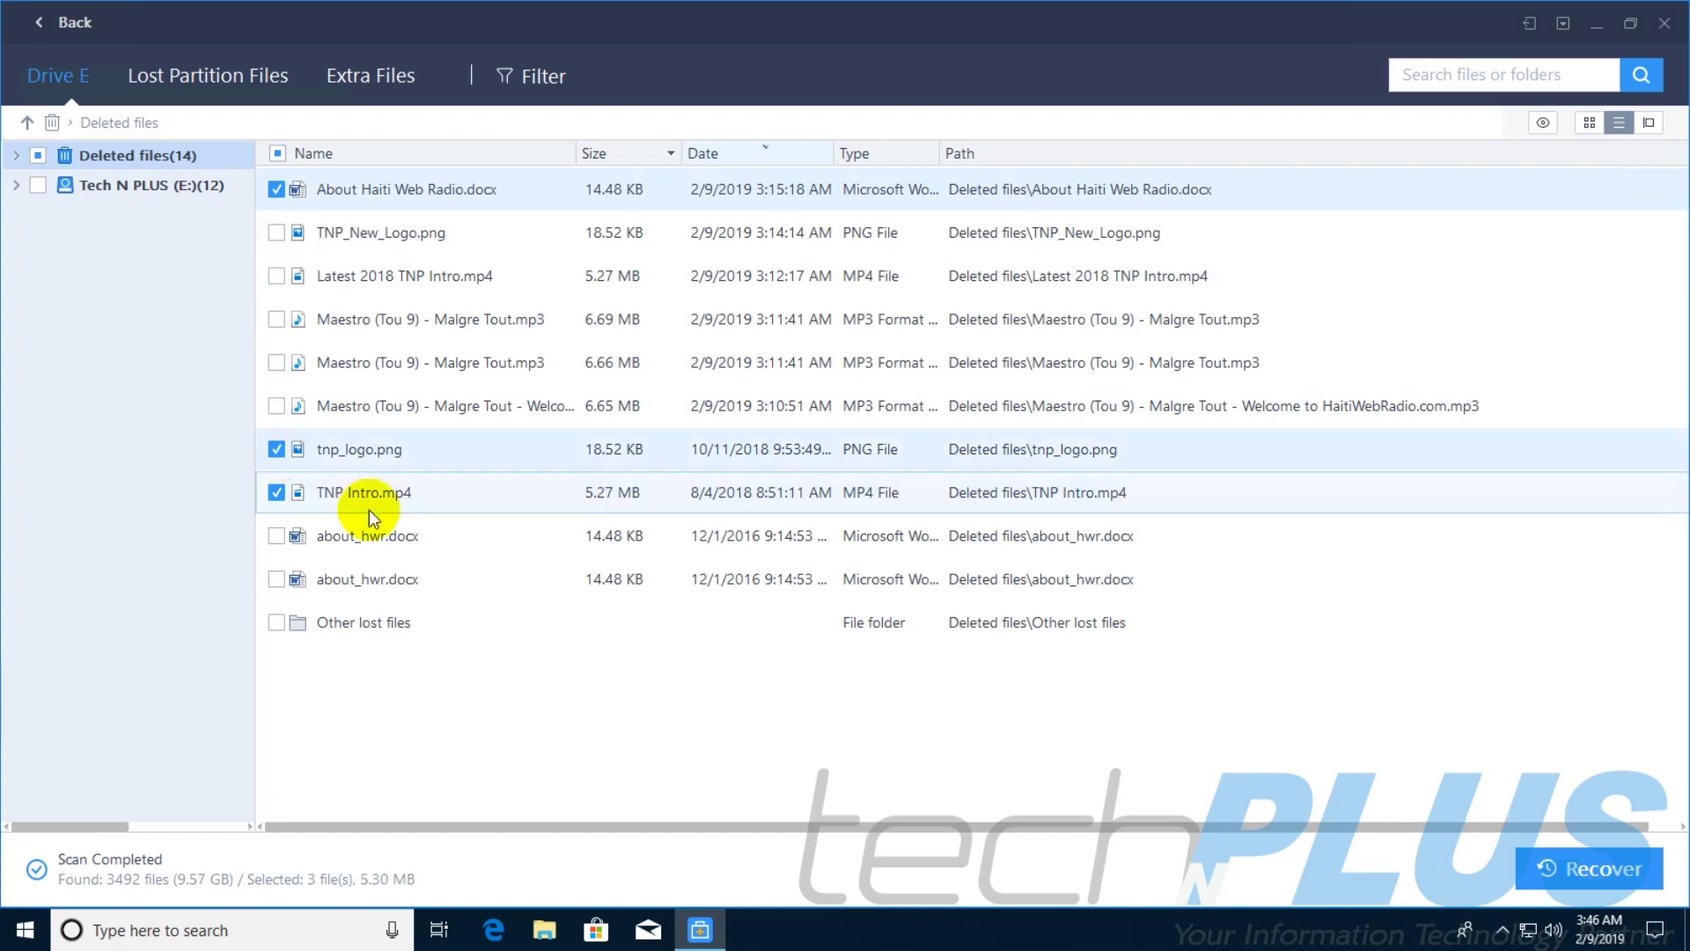
Step: Mark every item in the Deleted files list for recovery
{"action": "left_click", "coordinate": [278, 155]}
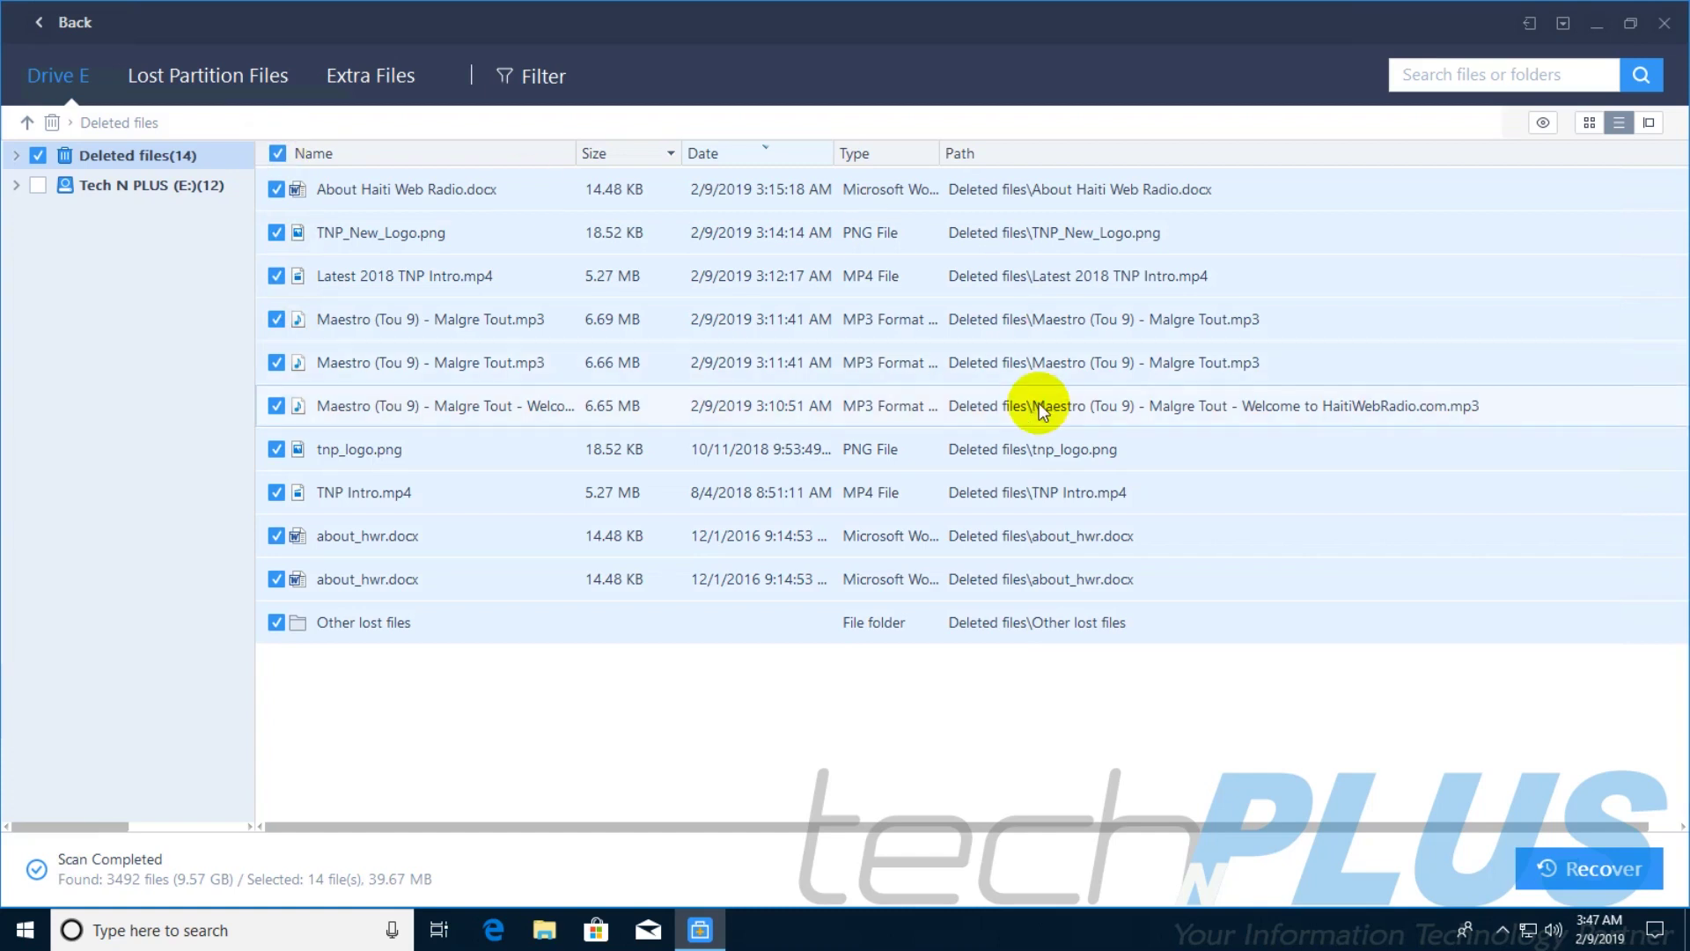
Step: Recover all the marked deleted files to the Desktop
{"action": "left_click", "coordinate": [1589, 872]}
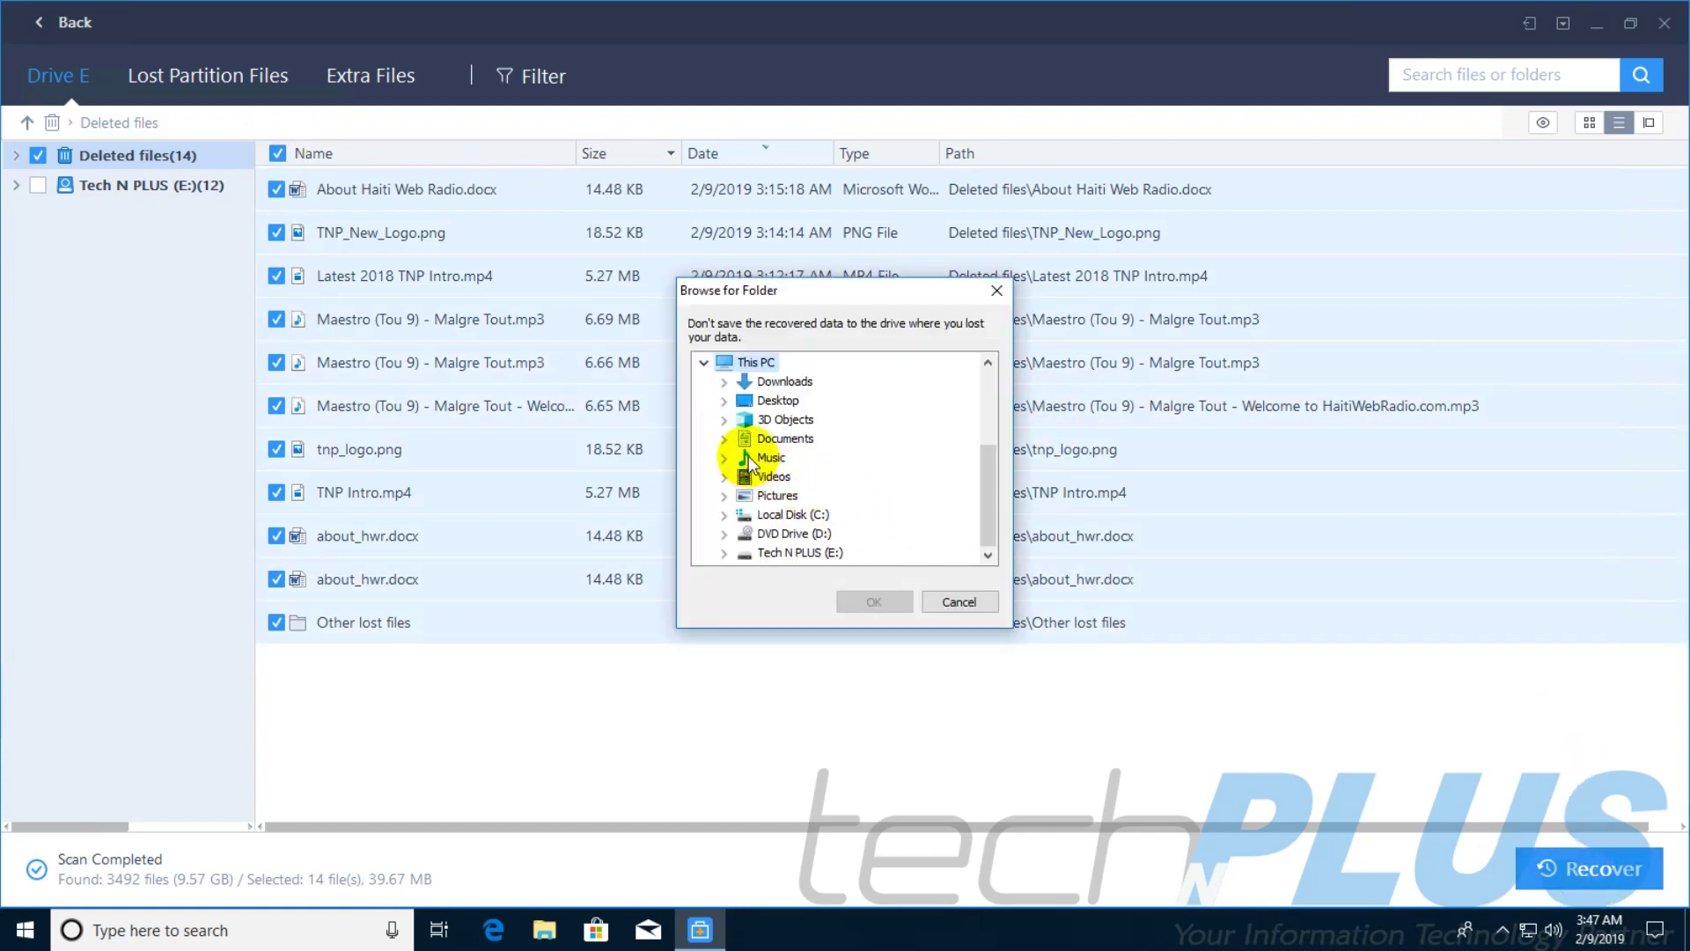
{"action": "left_click", "coordinate": [777, 405]}
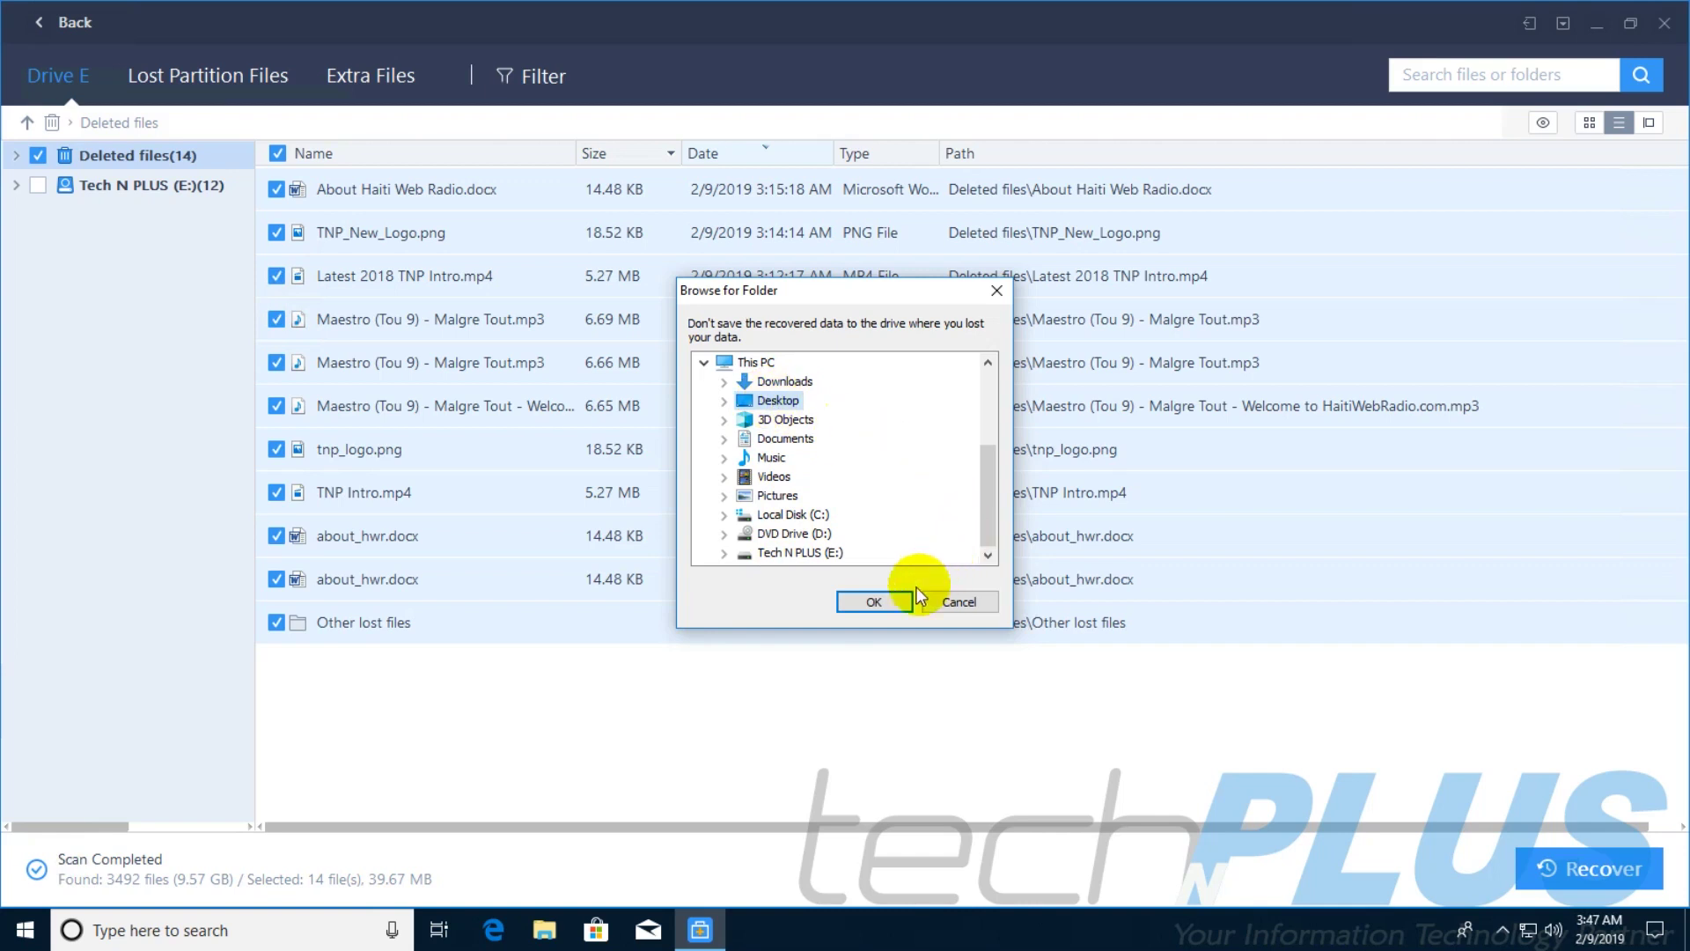
{"action": "left_click", "coordinate": [872, 602]}
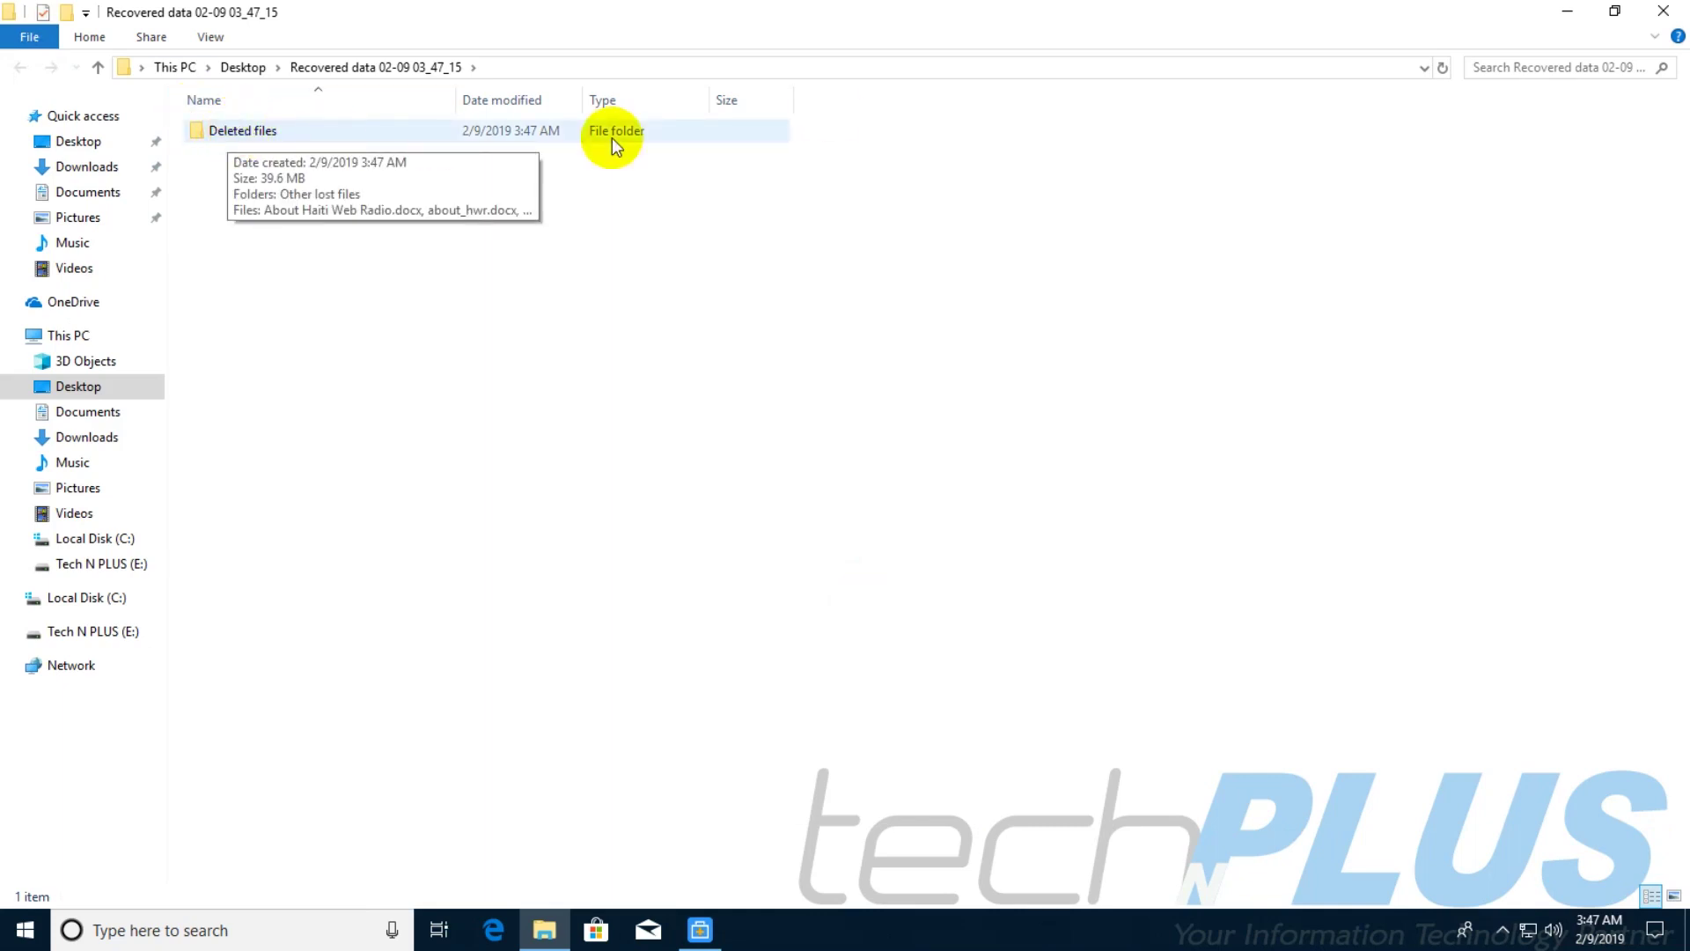
Step: Close the recovered data folder and the recovery report, and exit the recovery wizard without saving the scan session
{"action": "left_click", "coordinate": [1666, 15]}
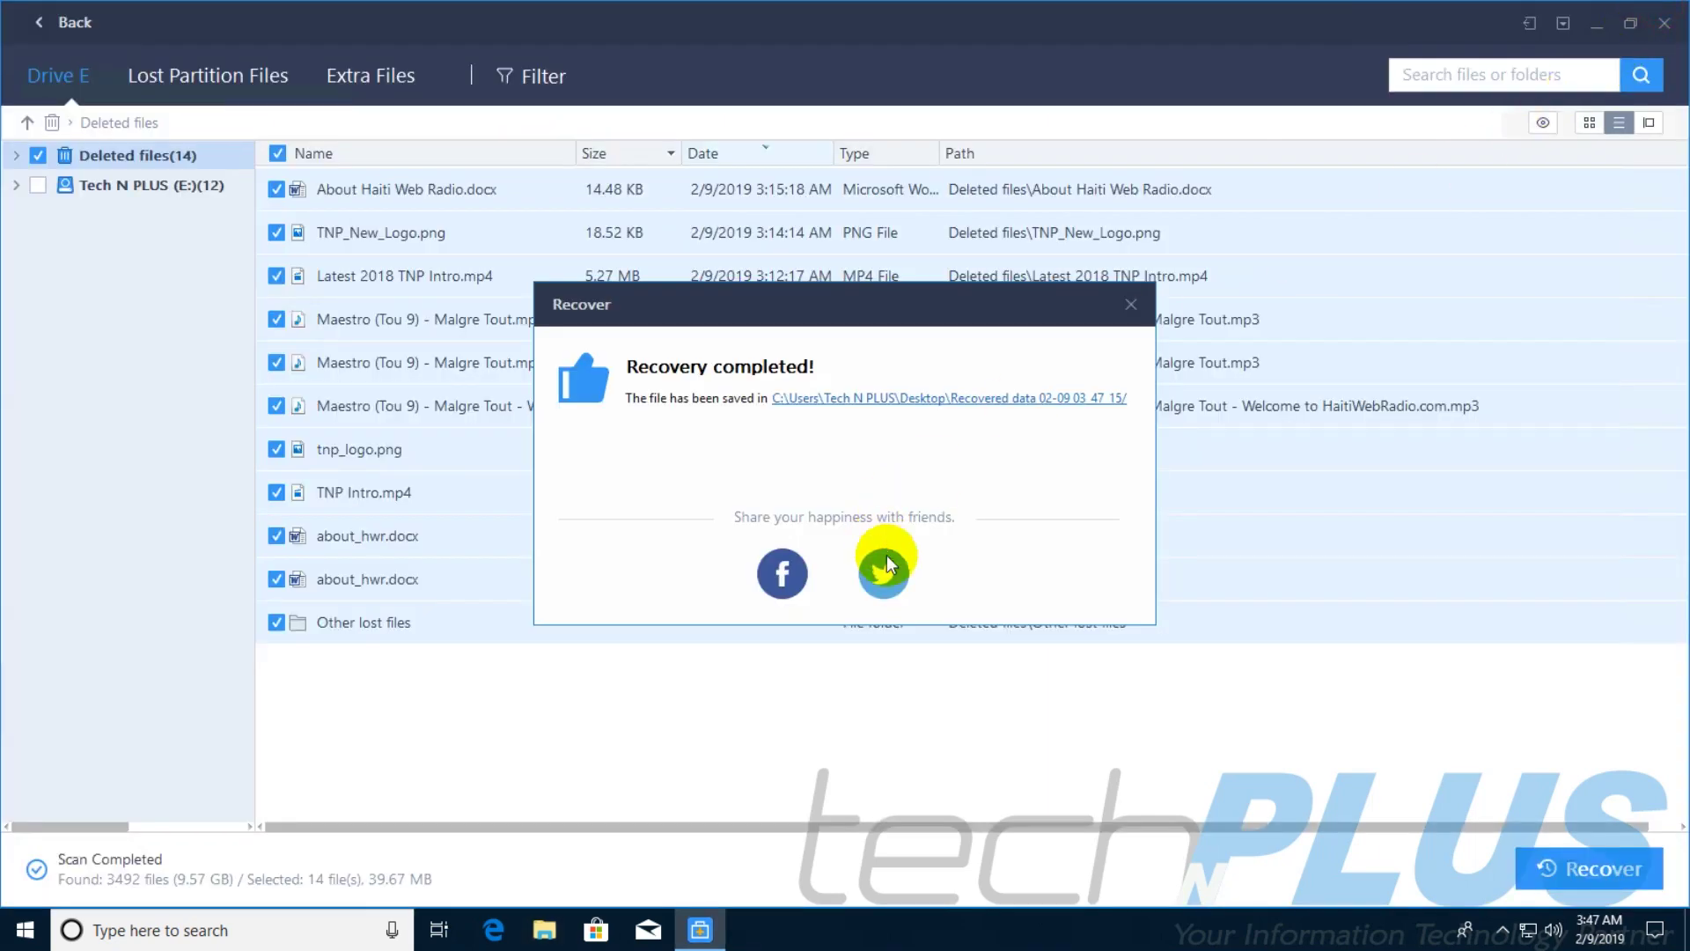
{"action": "left_click", "coordinate": [1132, 304]}
{"action": "left_click", "coordinate": [1664, 25]}
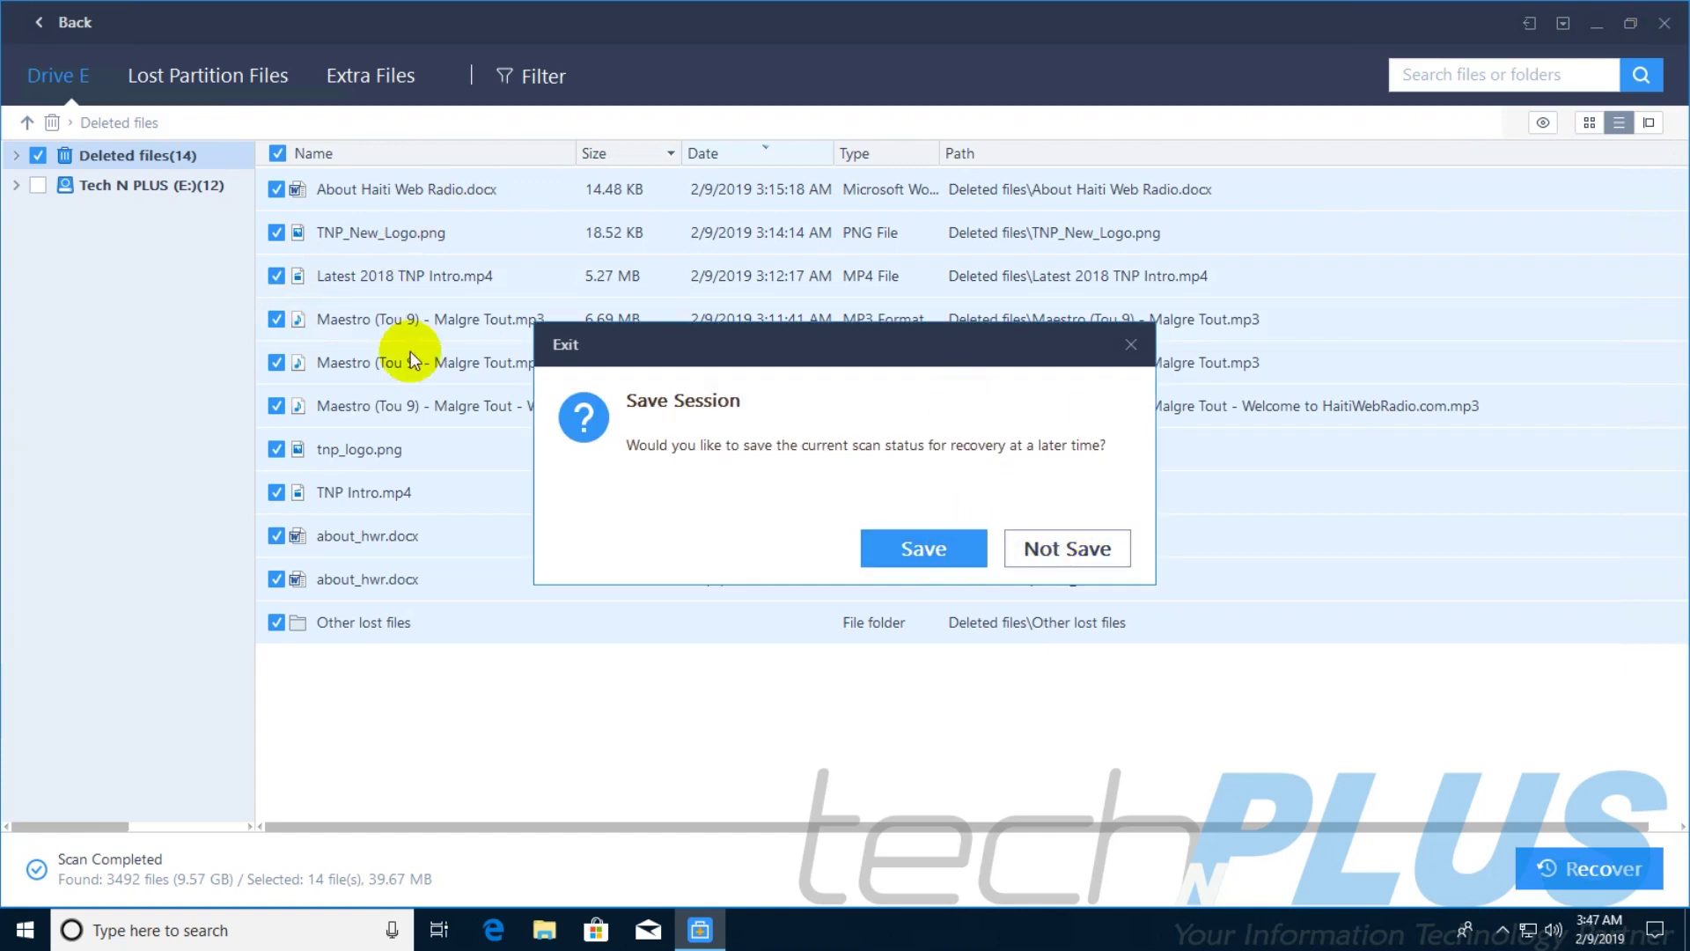
{"action": "left_click", "coordinate": [1074, 550]}
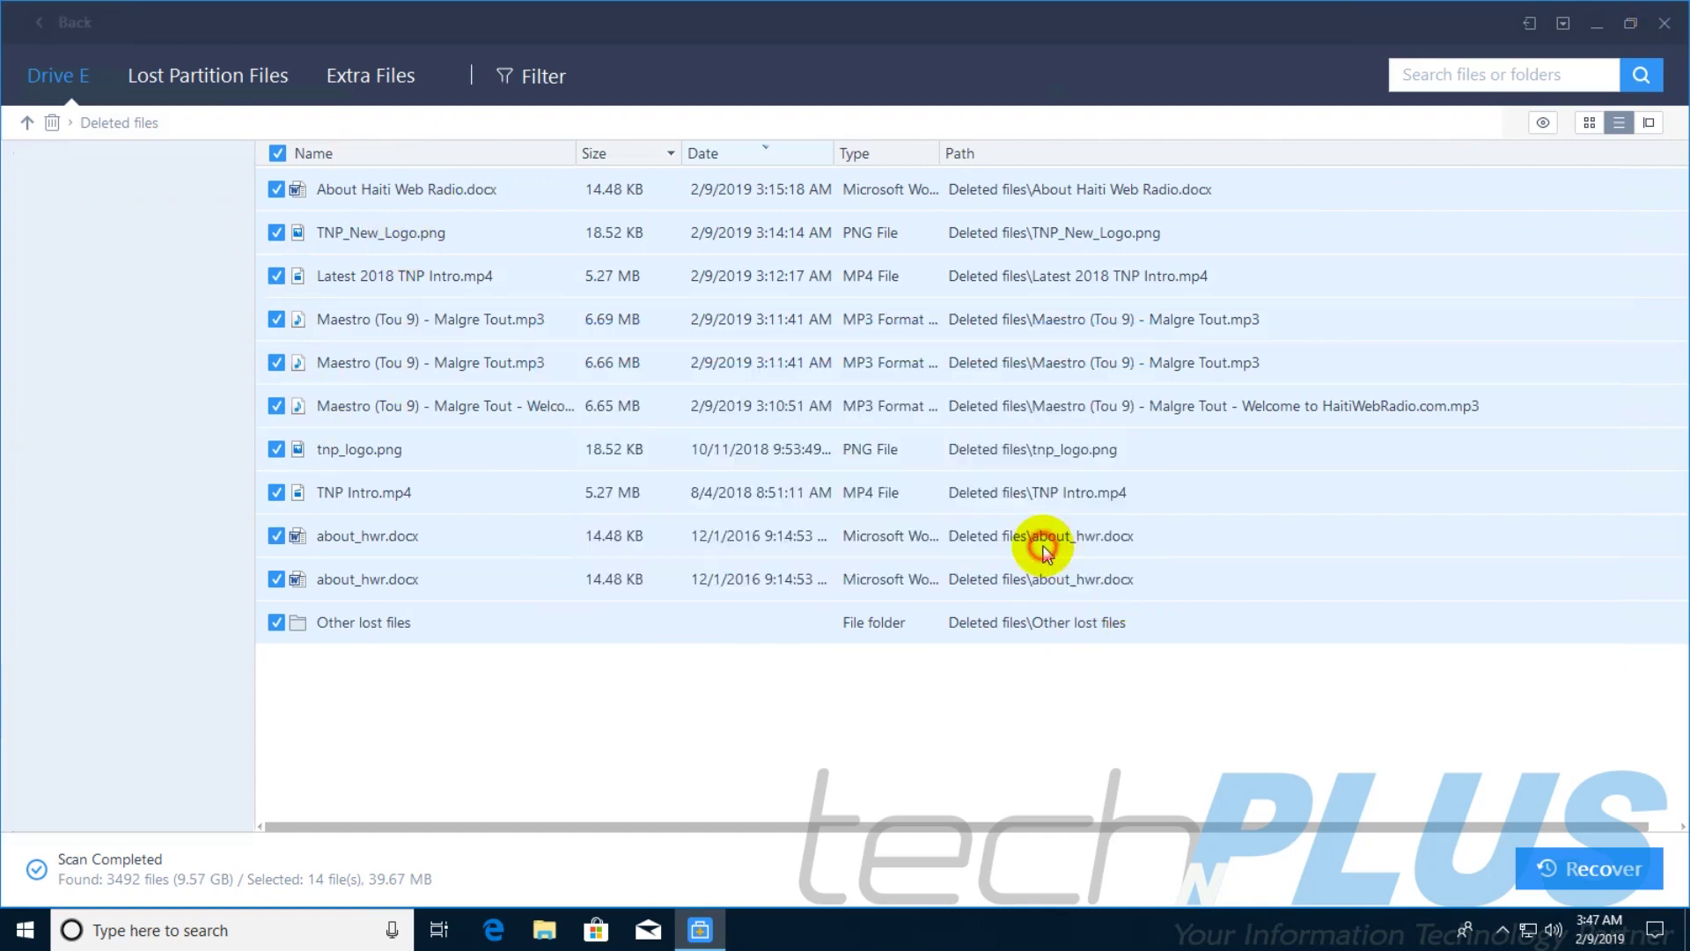
Step: Move the Recovered data 02-09 03_47_15 folder below the Microsoft Edge icon on the desktop
{"action": "left_click", "coordinate": [670, 302]}
{"action": "left_click", "coordinate": [41, 24]}
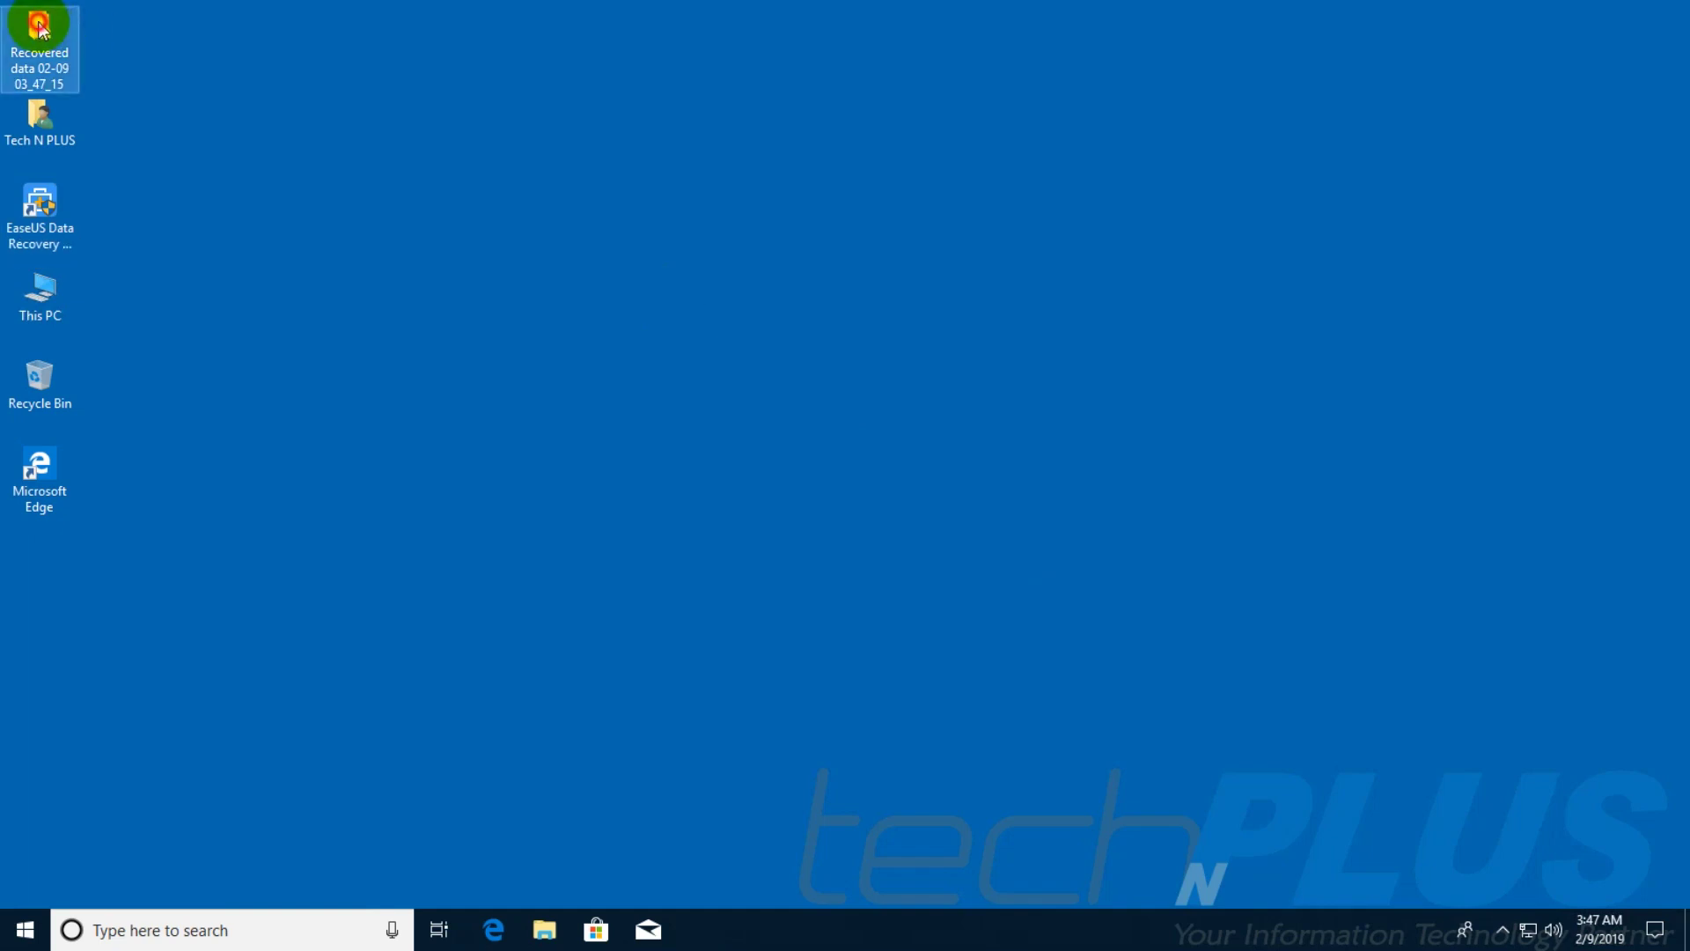
{"action": "left_click_drag", "start_coordinate": [81, 33], "coordinate": [177, 531]}
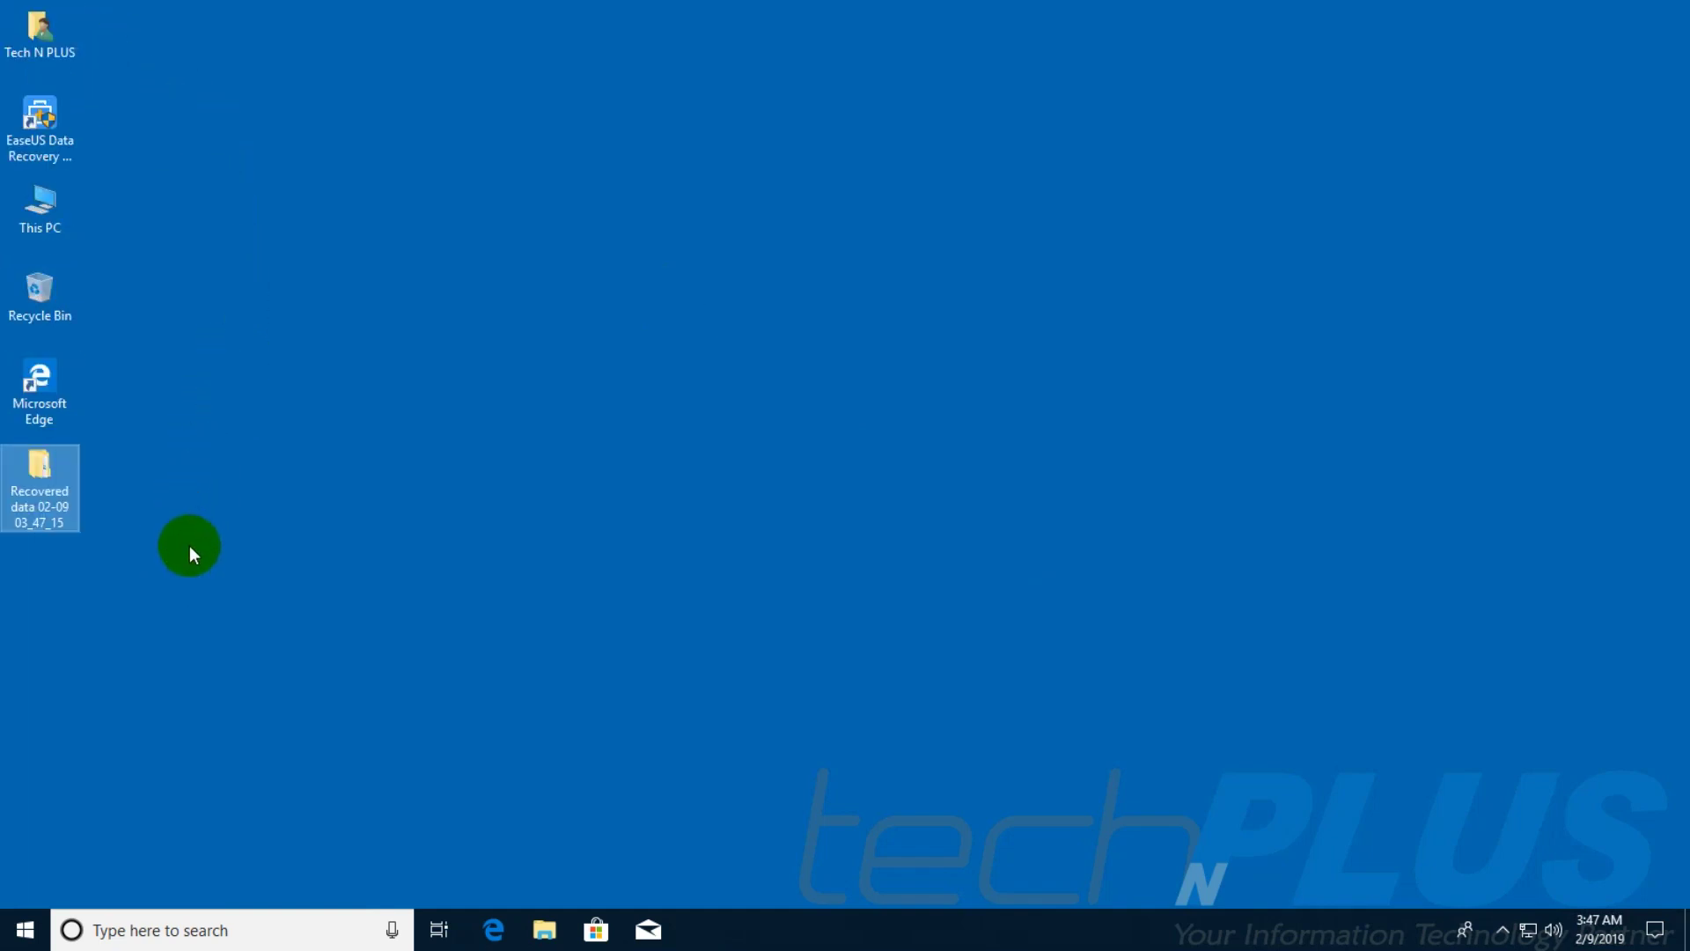
Step: Open Deleted files inside the recovered data folder and check that tnp_logo.png and TNP Intro.mp4 open properly
{"action": "double_click", "coordinate": [39, 462]}
{"action": "double_click", "coordinate": [236, 130]}
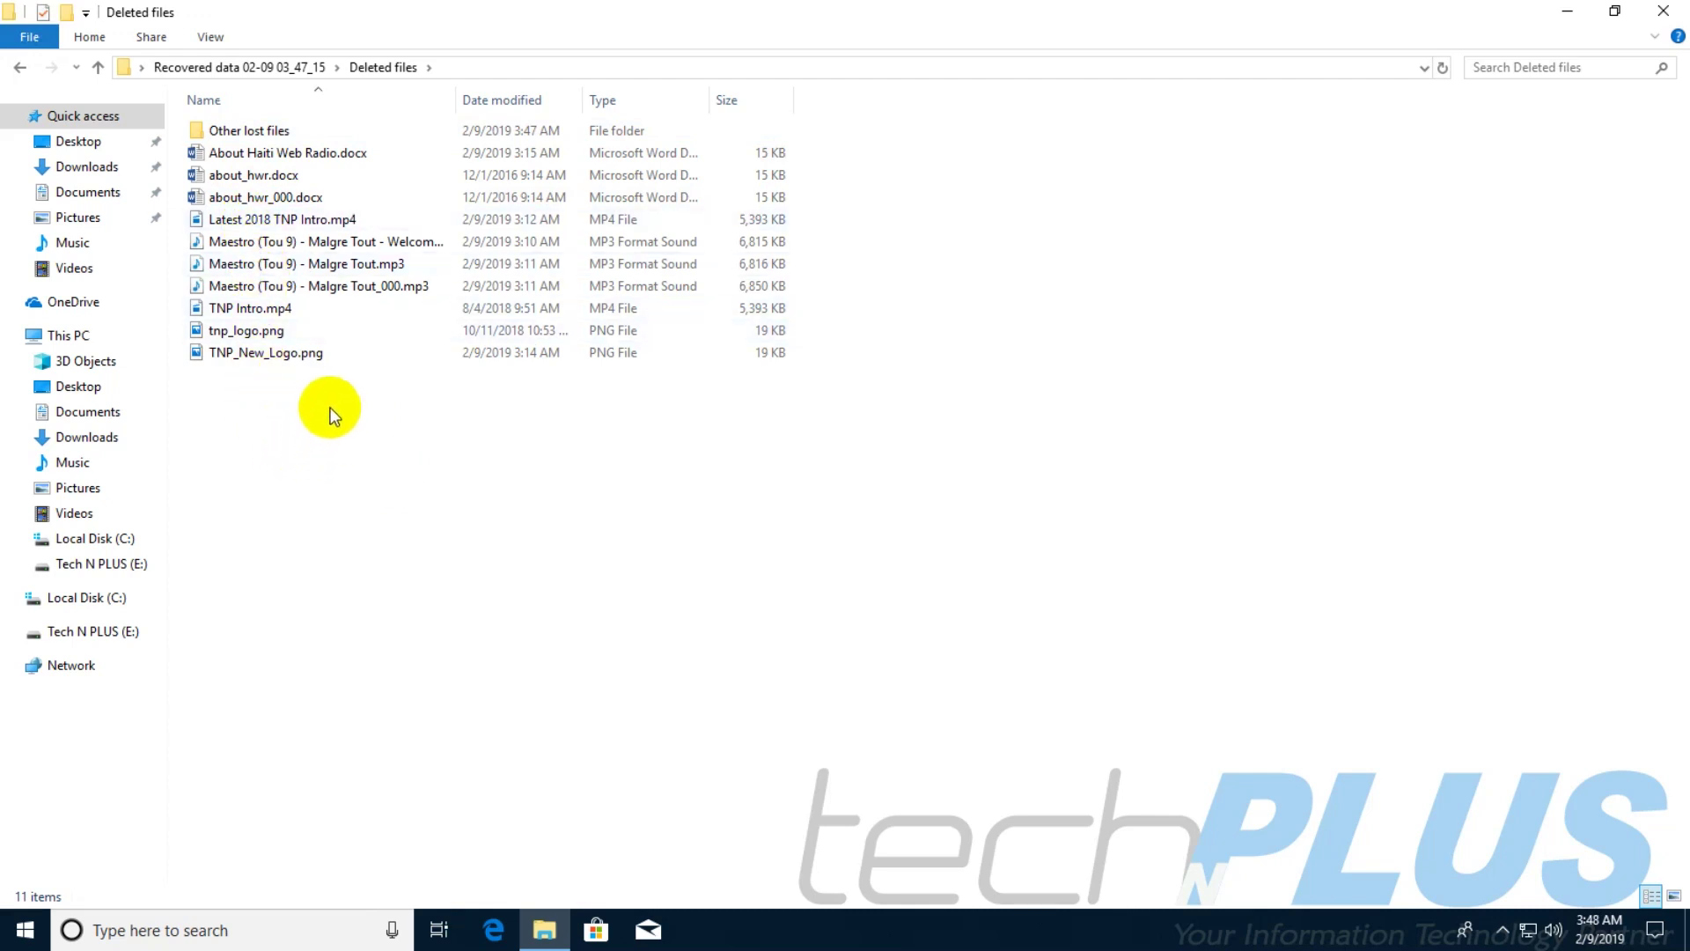
{"action": "double_click", "coordinate": [236, 334]}
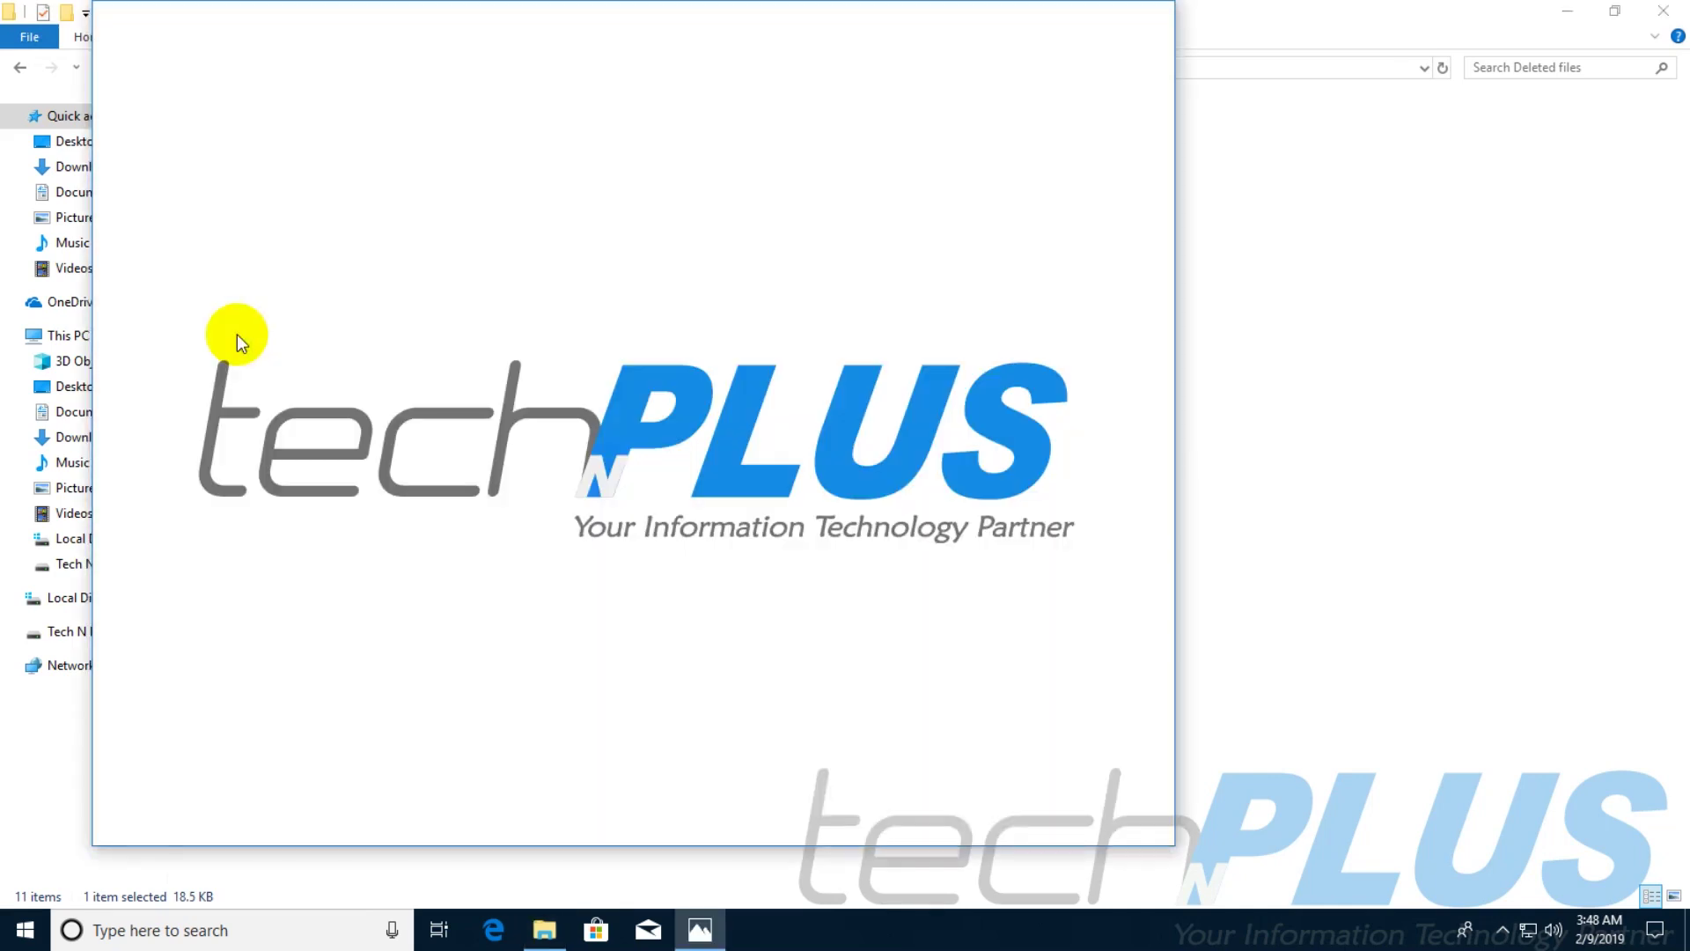
{"action": "left_click", "coordinate": [1149, 16]}
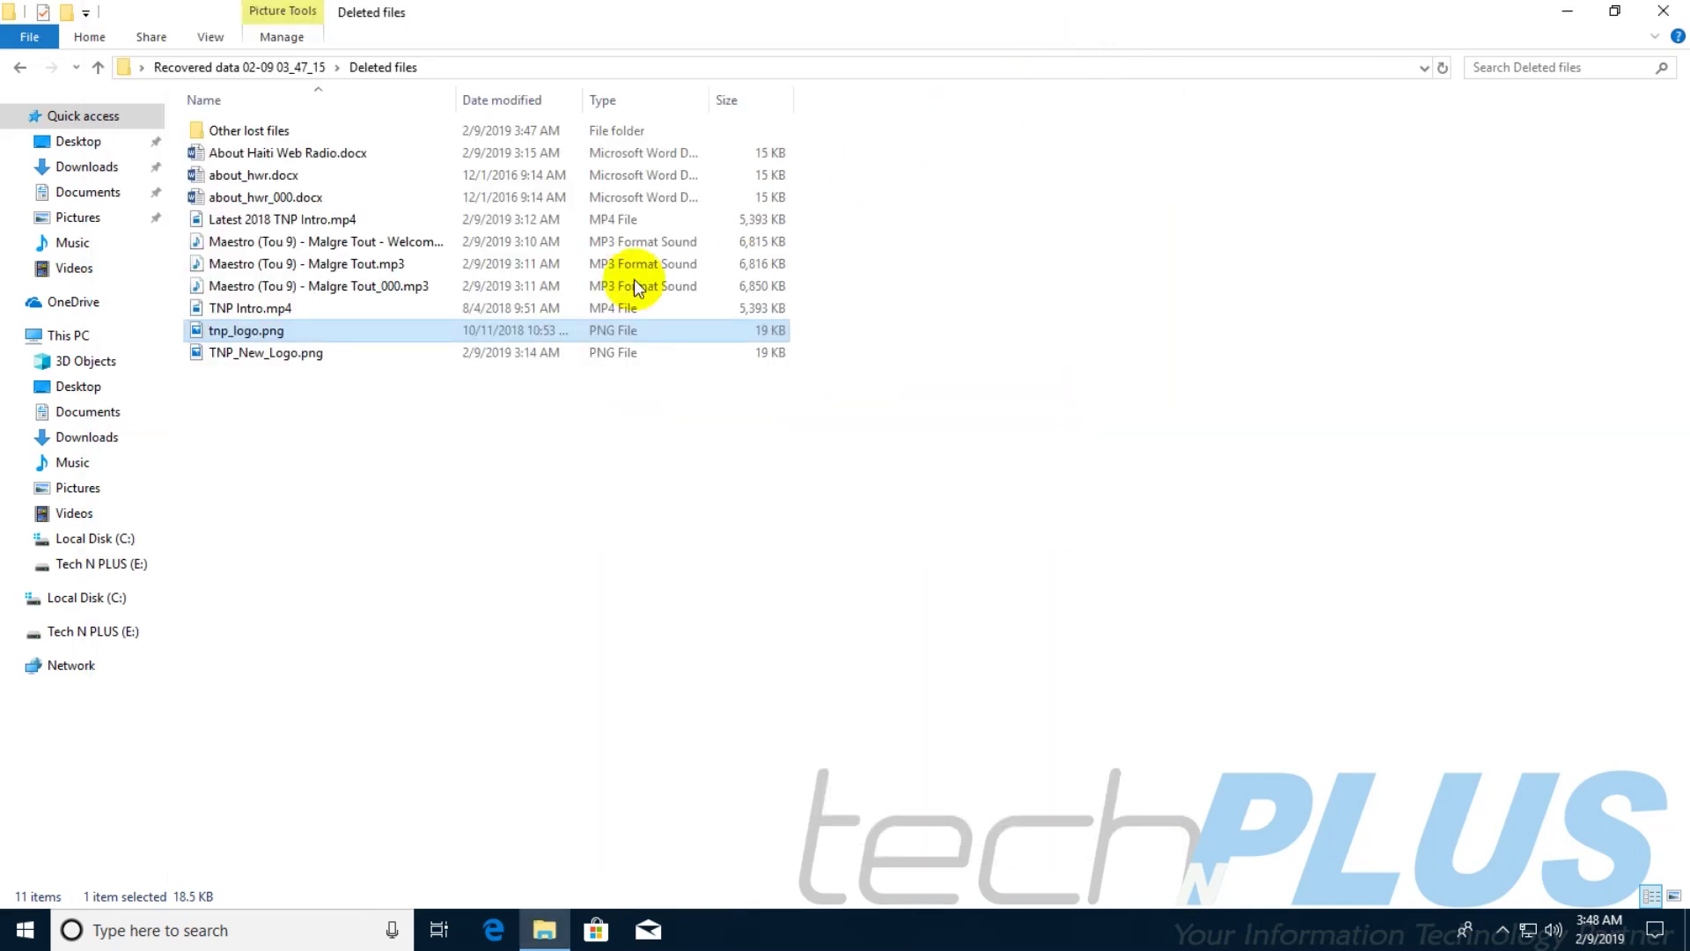
{"action": "double_click", "coordinate": [230, 308]}
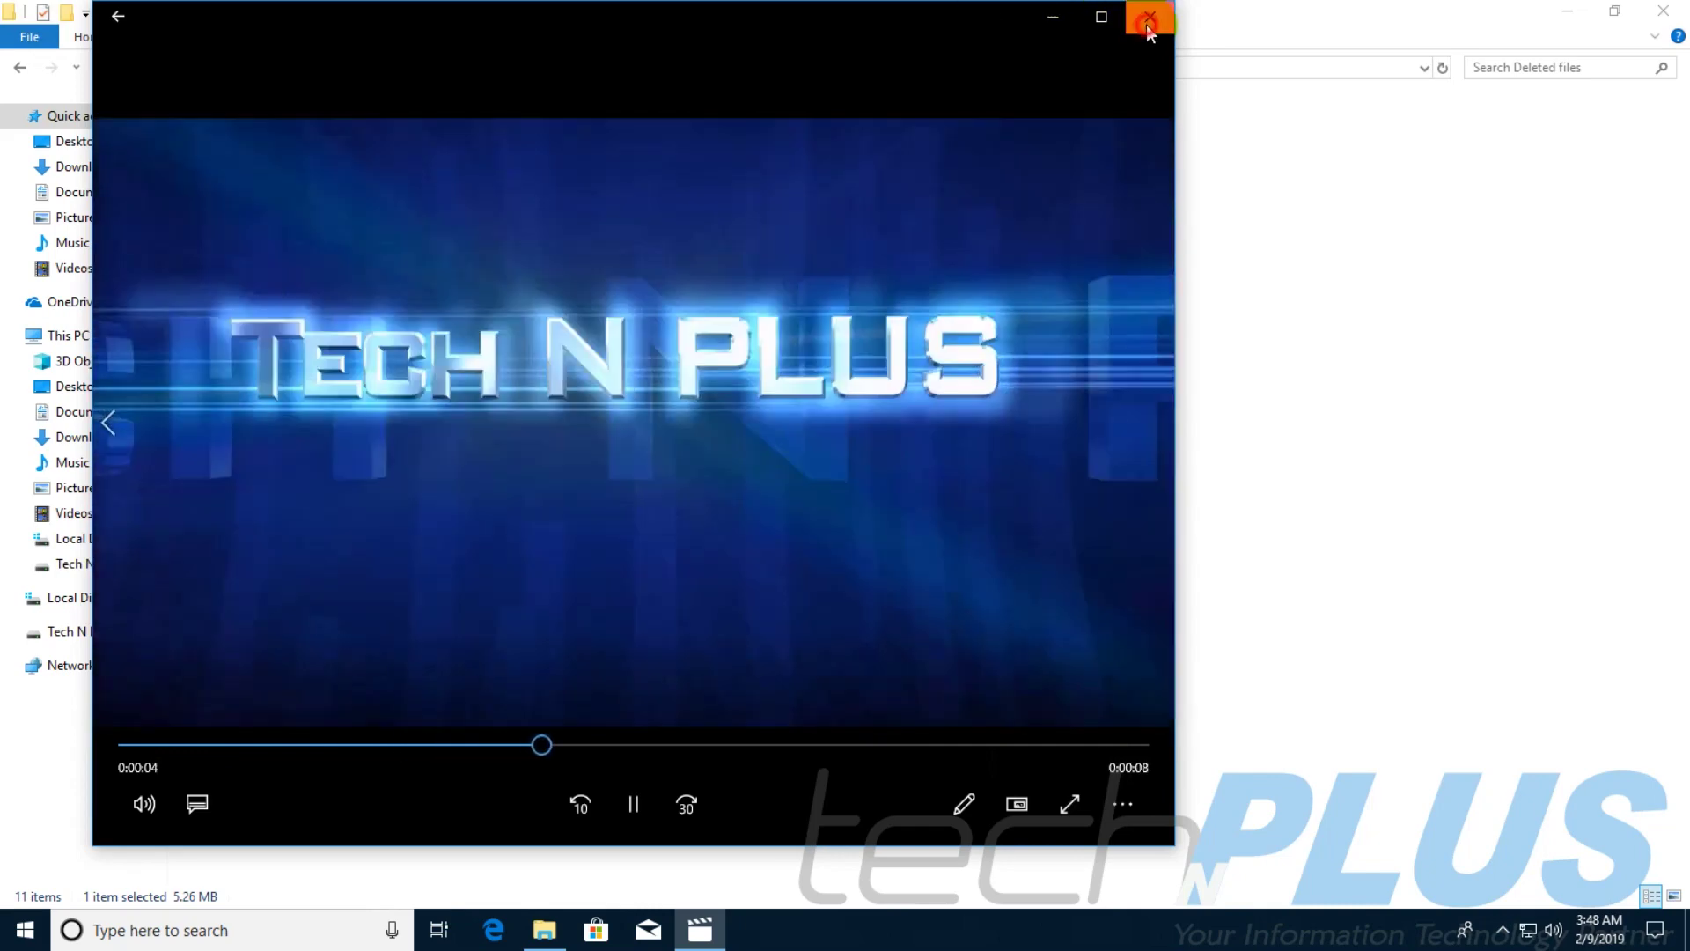
{"action": "left_click", "coordinate": [1147, 24]}
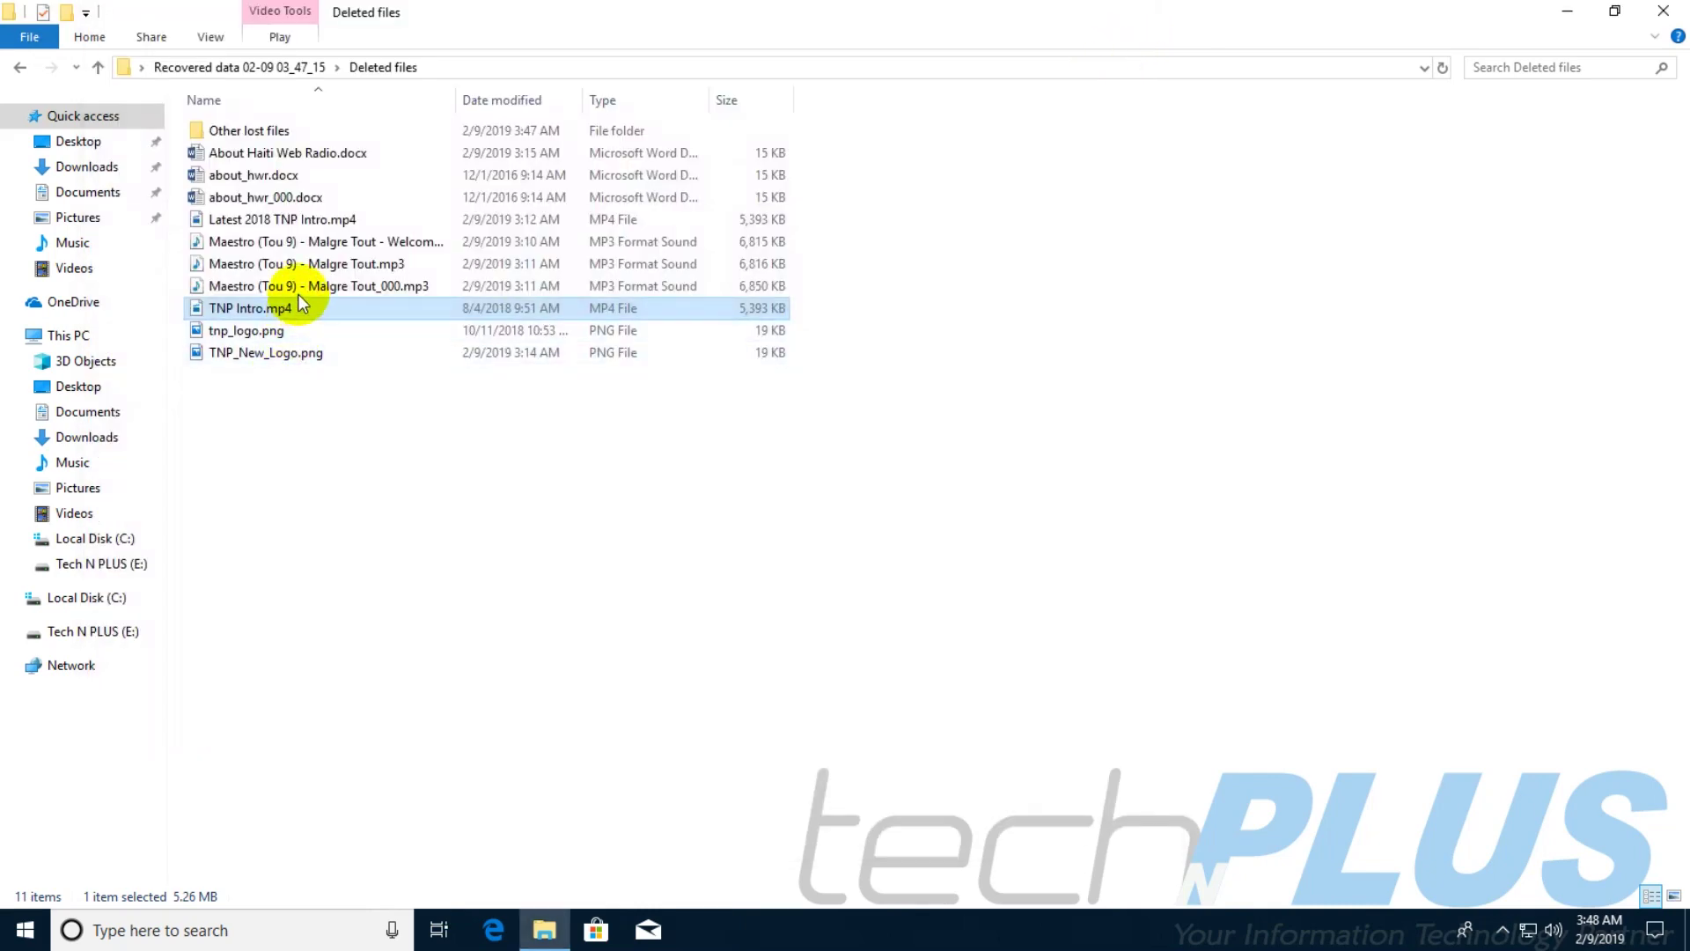
Step: Check the recovered Maestro (Tou 9) - Malgre Tout.mp3 and about_hwr.docx by opening each, and close the folder window
{"action": "double_click", "coordinate": [266, 264]}
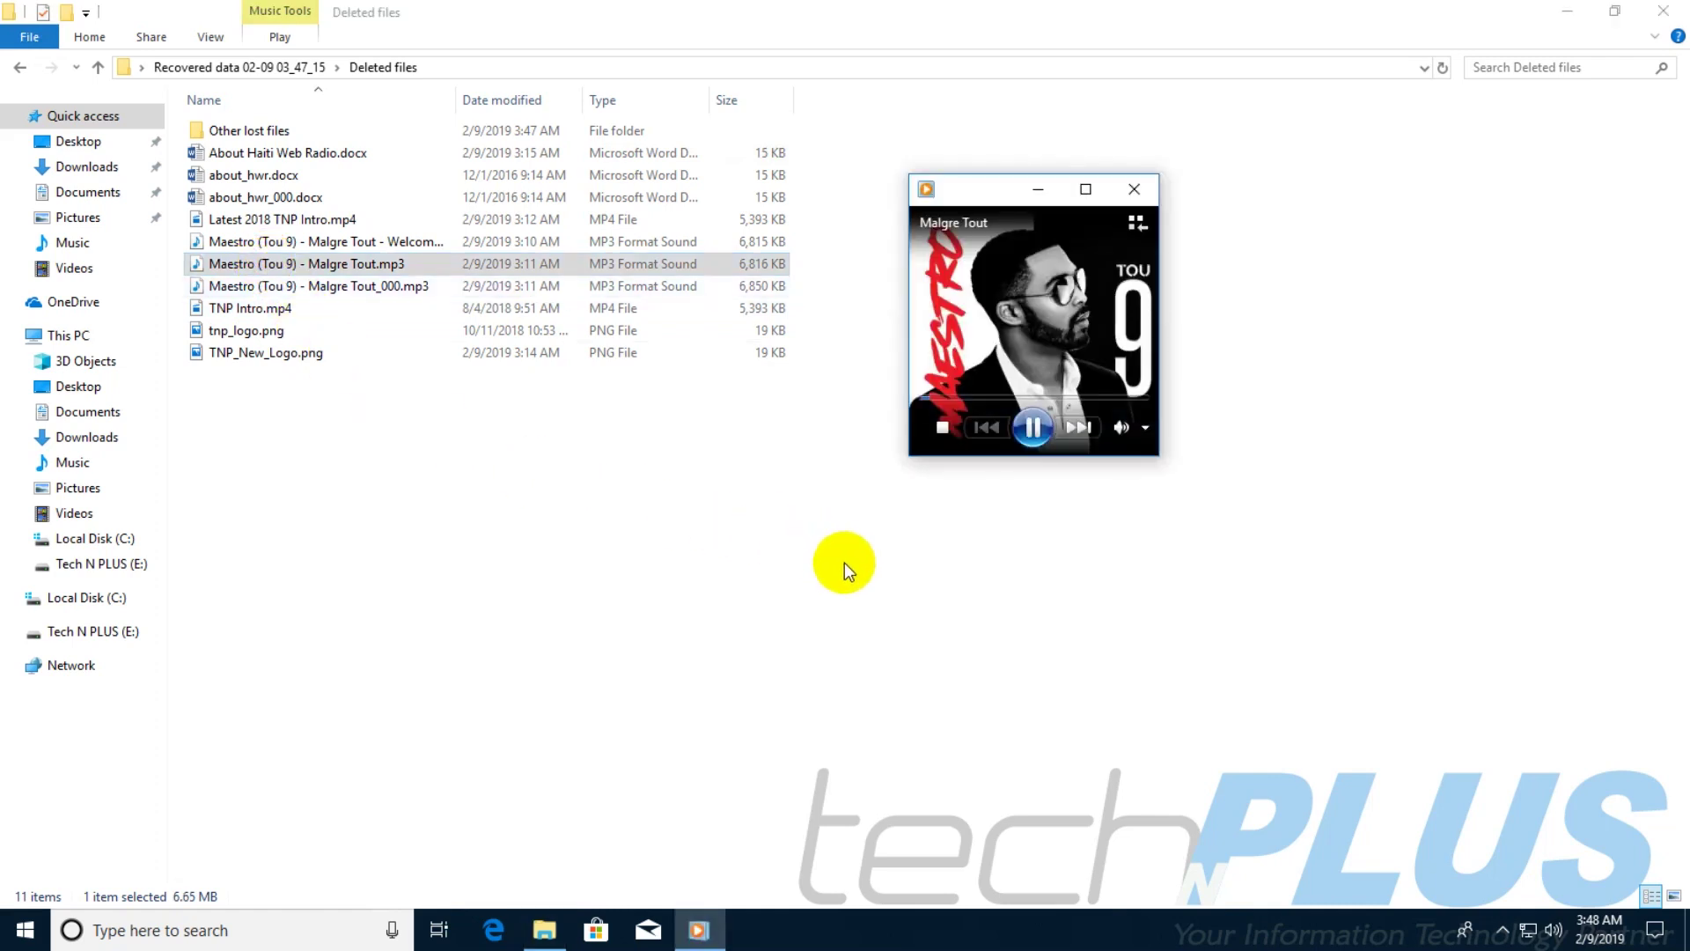
{"action": "left_click", "coordinate": [1133, 190]}
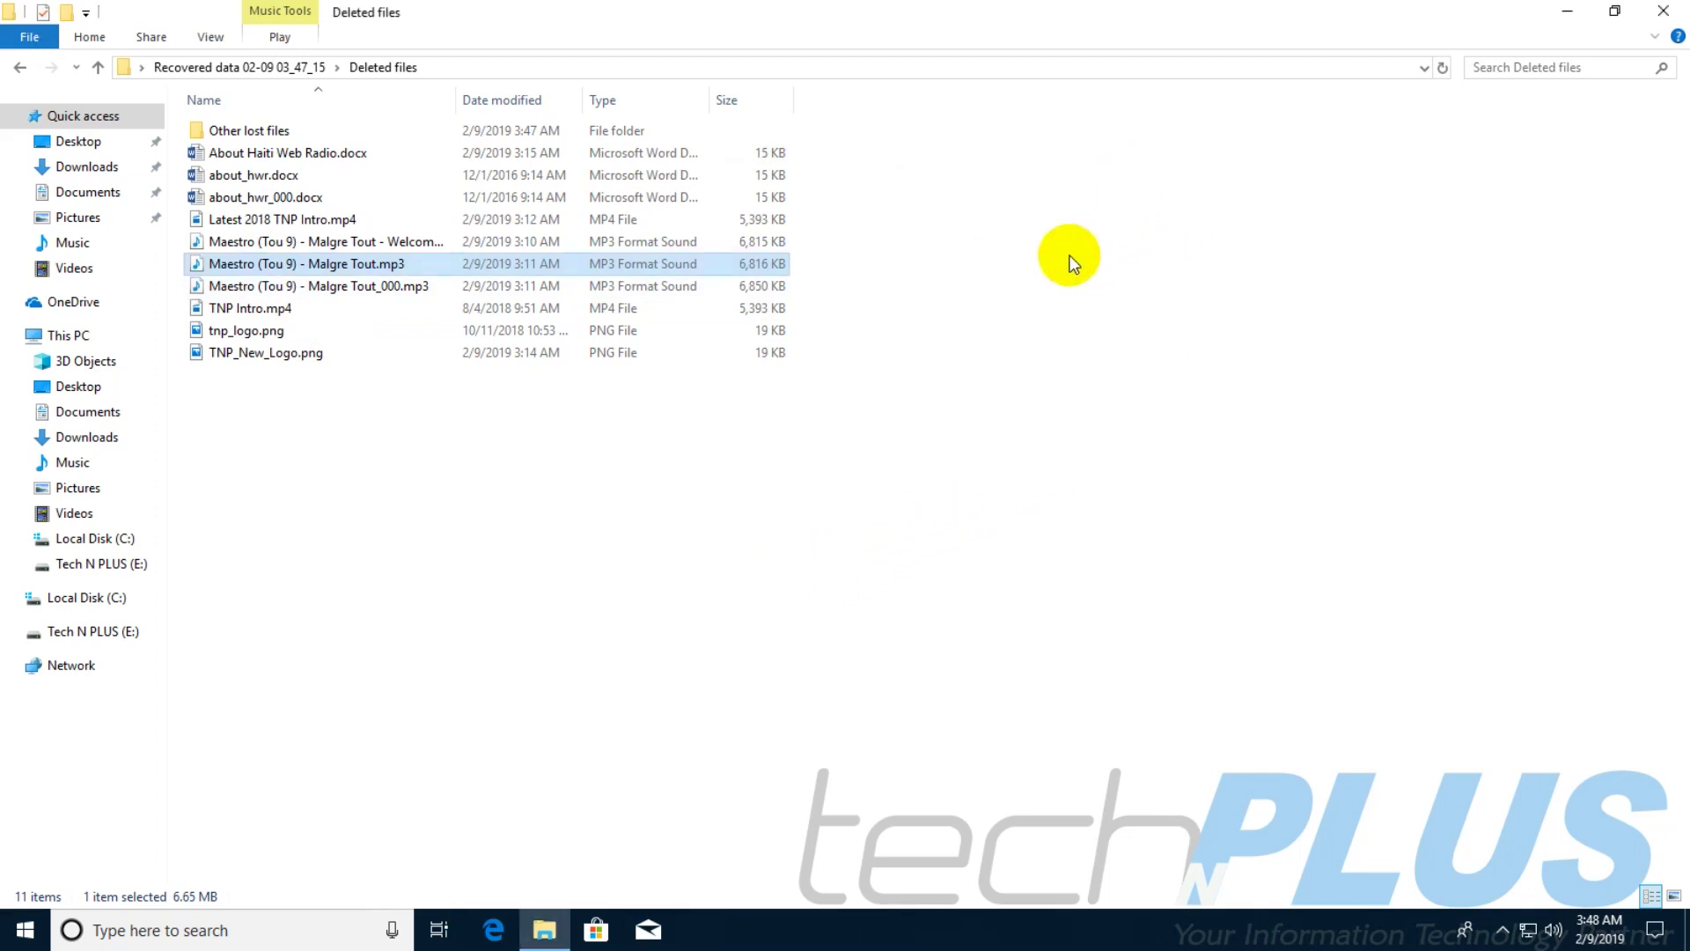
{"action": "double_click", "coordinate": [232, 176]}
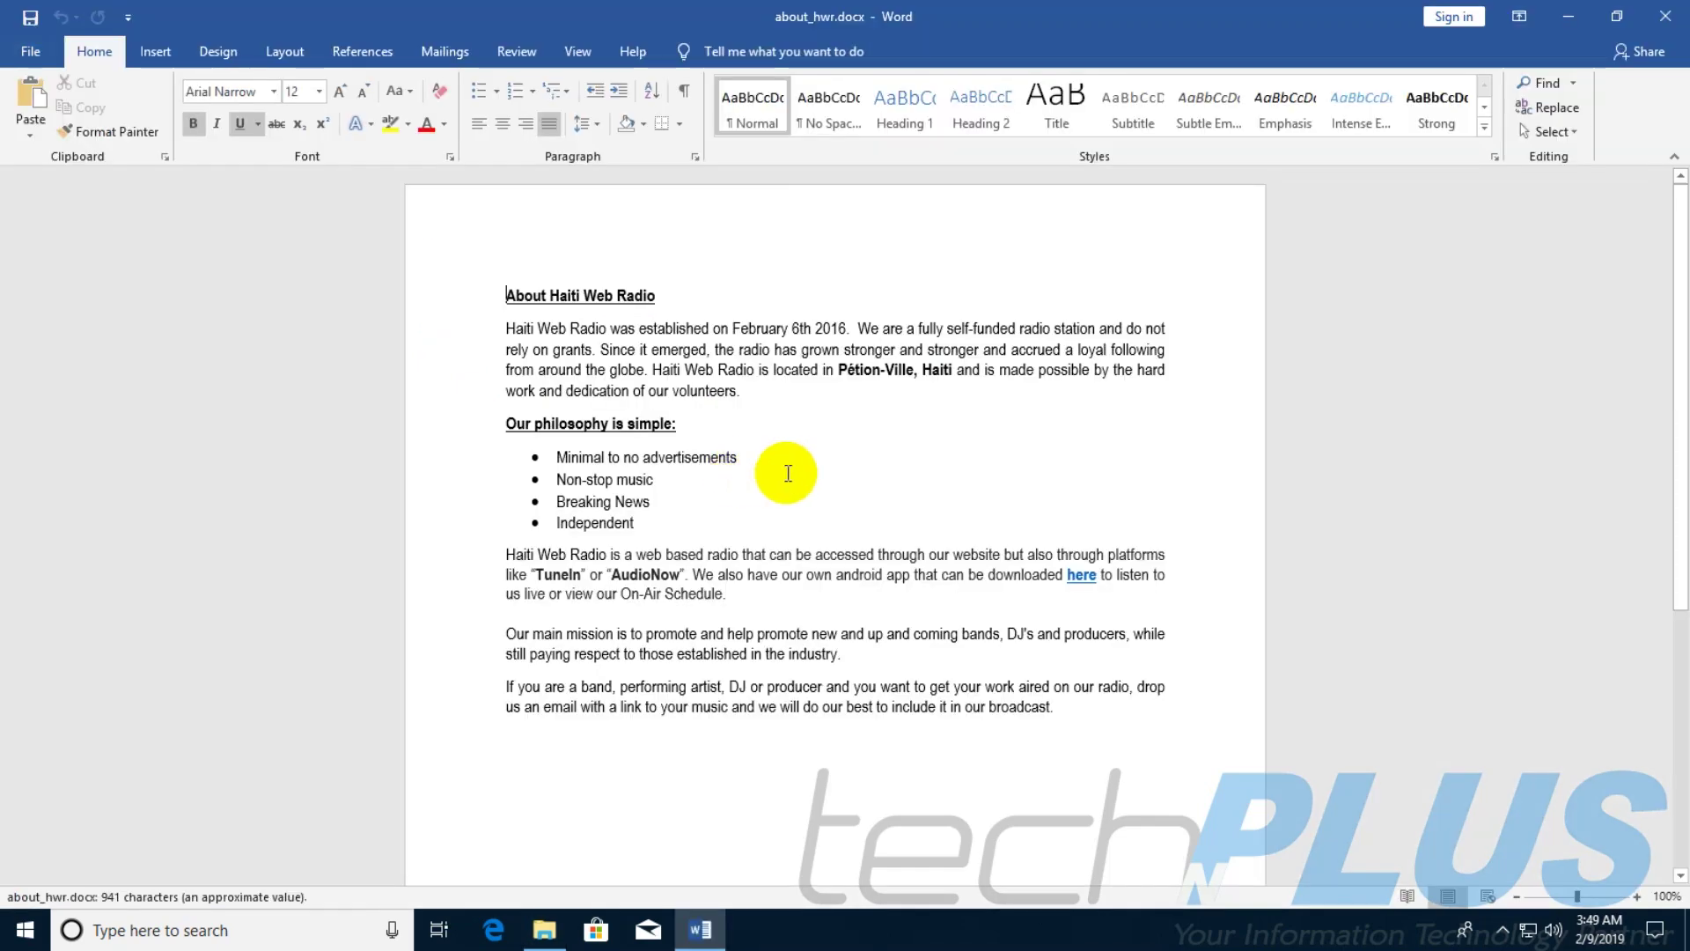
{"action": "left_click", "coordinate": [1665, 15]}
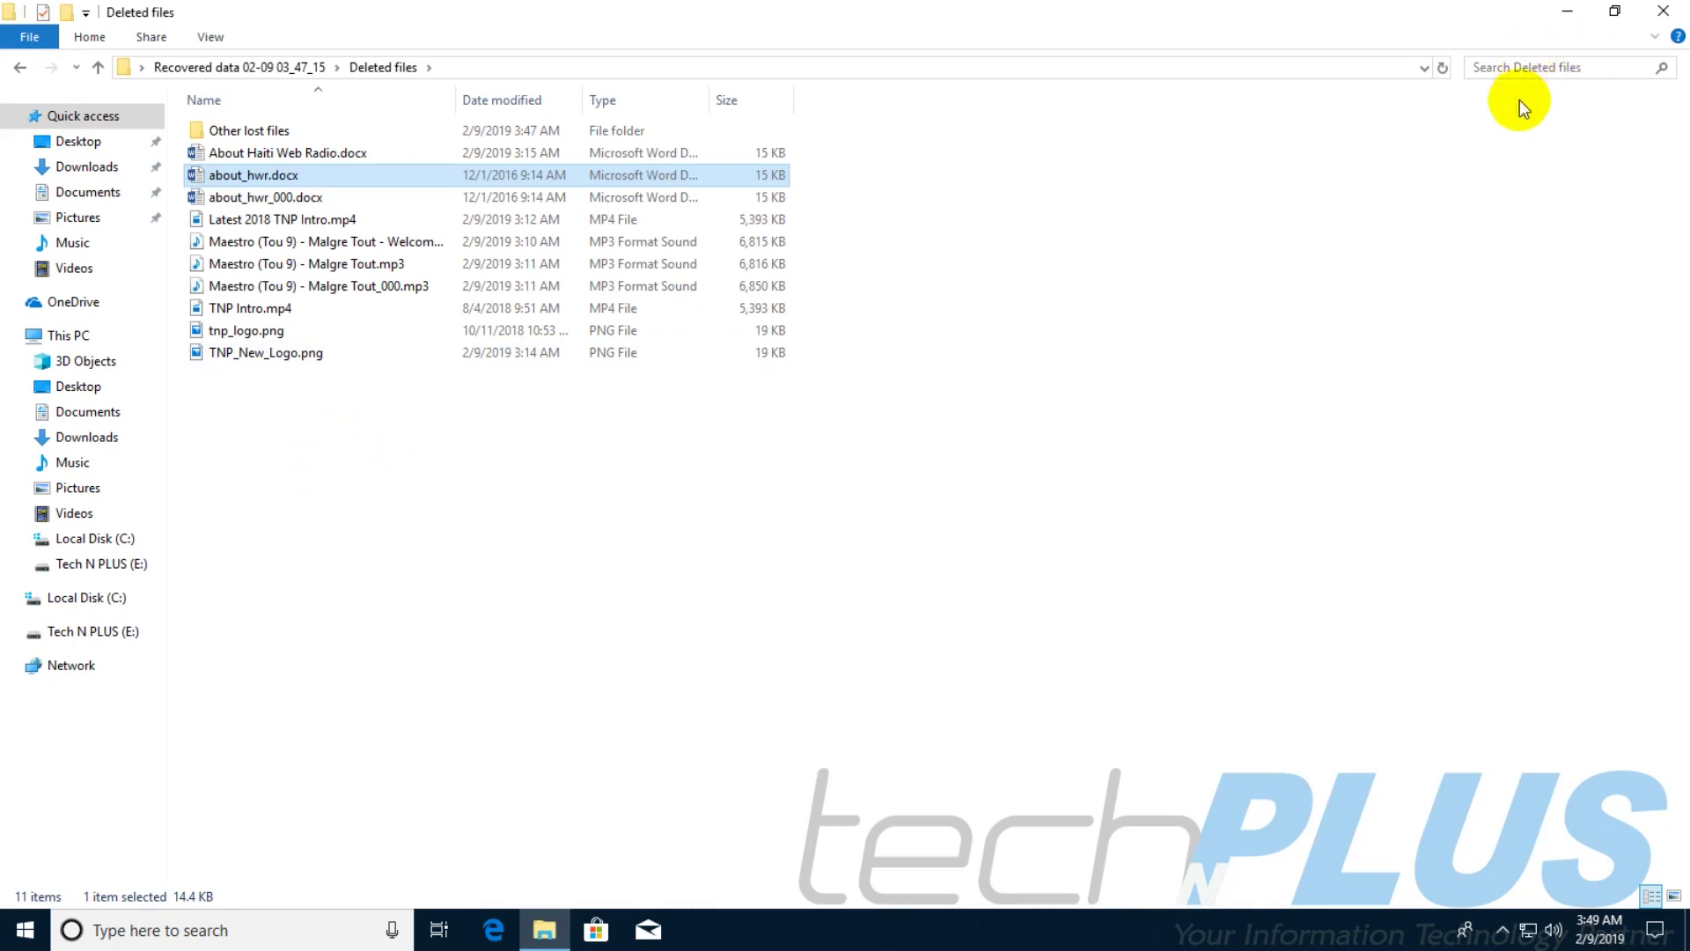
{"action": "left_click", "coordinate": [1659, 18]}
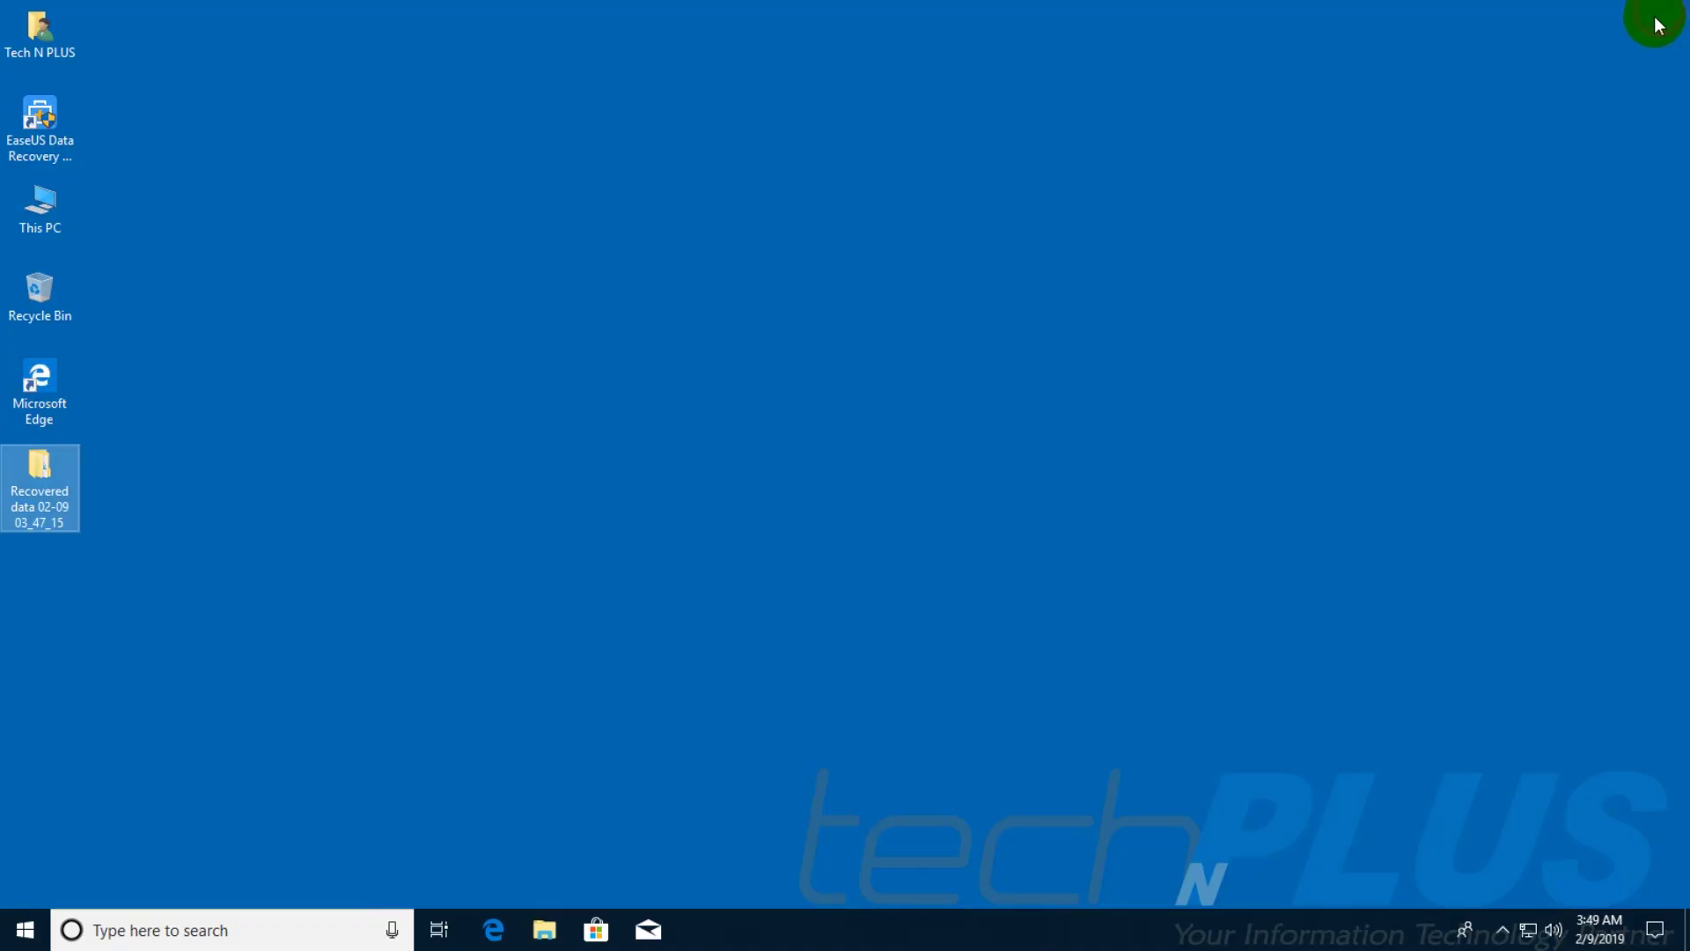
Step: Reopen the recovered data folder, examine the $TxfLog folder within Deleted files\Other lost files, and return to the desktop
{"action": "left_click", "coordinate": [889, 272]}
{"action": "double_click", "coordinate": [26, 480]}
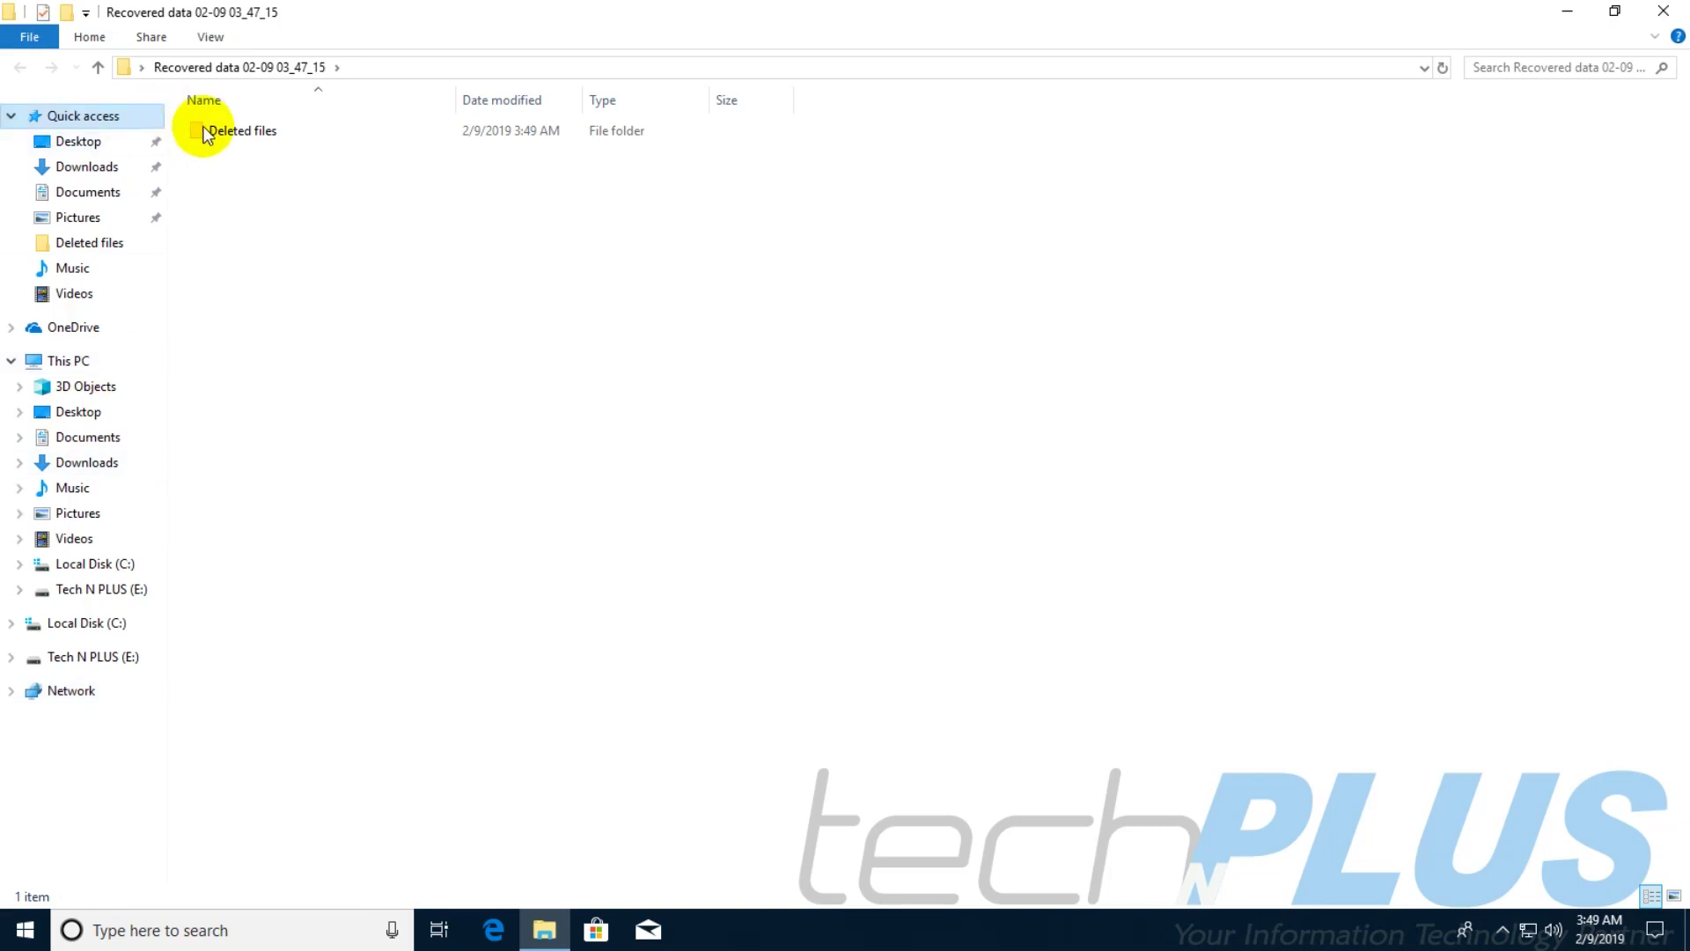
{"action": "double_click", "coordinate": [227, 131]}
{"action": "left_click", "coordinate": [242, 134]}
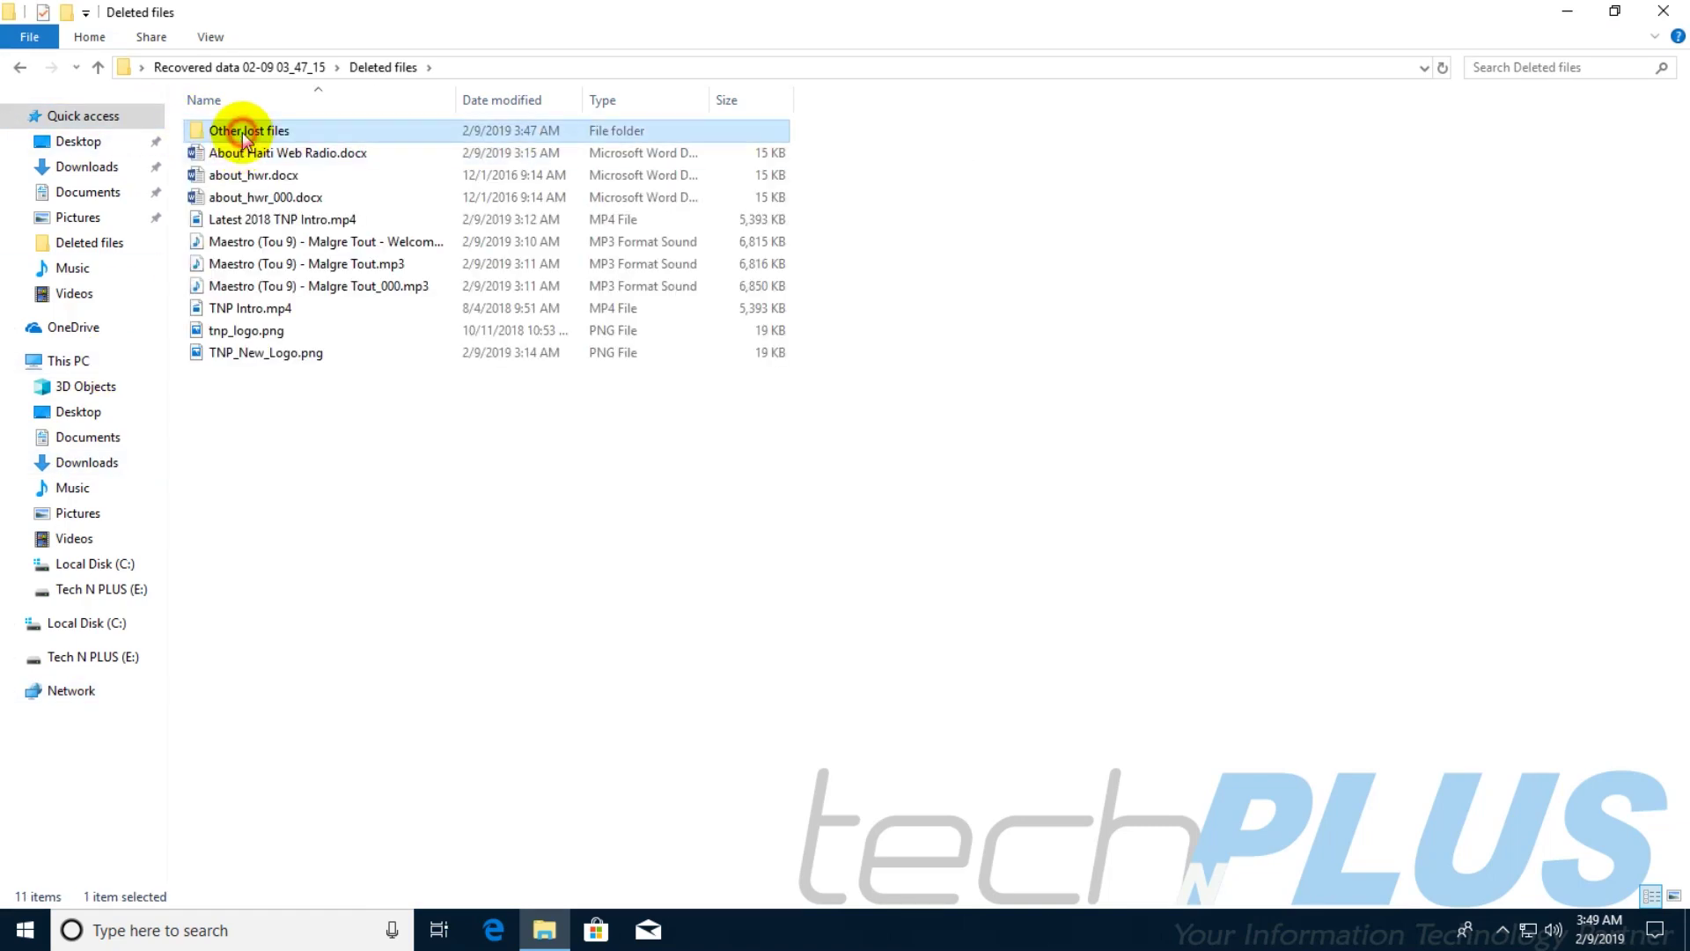
{"action": "double_click", "coordinate": [241, 132]}
{"action": "left_click", "coordinate": [241, 132]}
{"action": "double_click", "coordinate": [243, 131]}
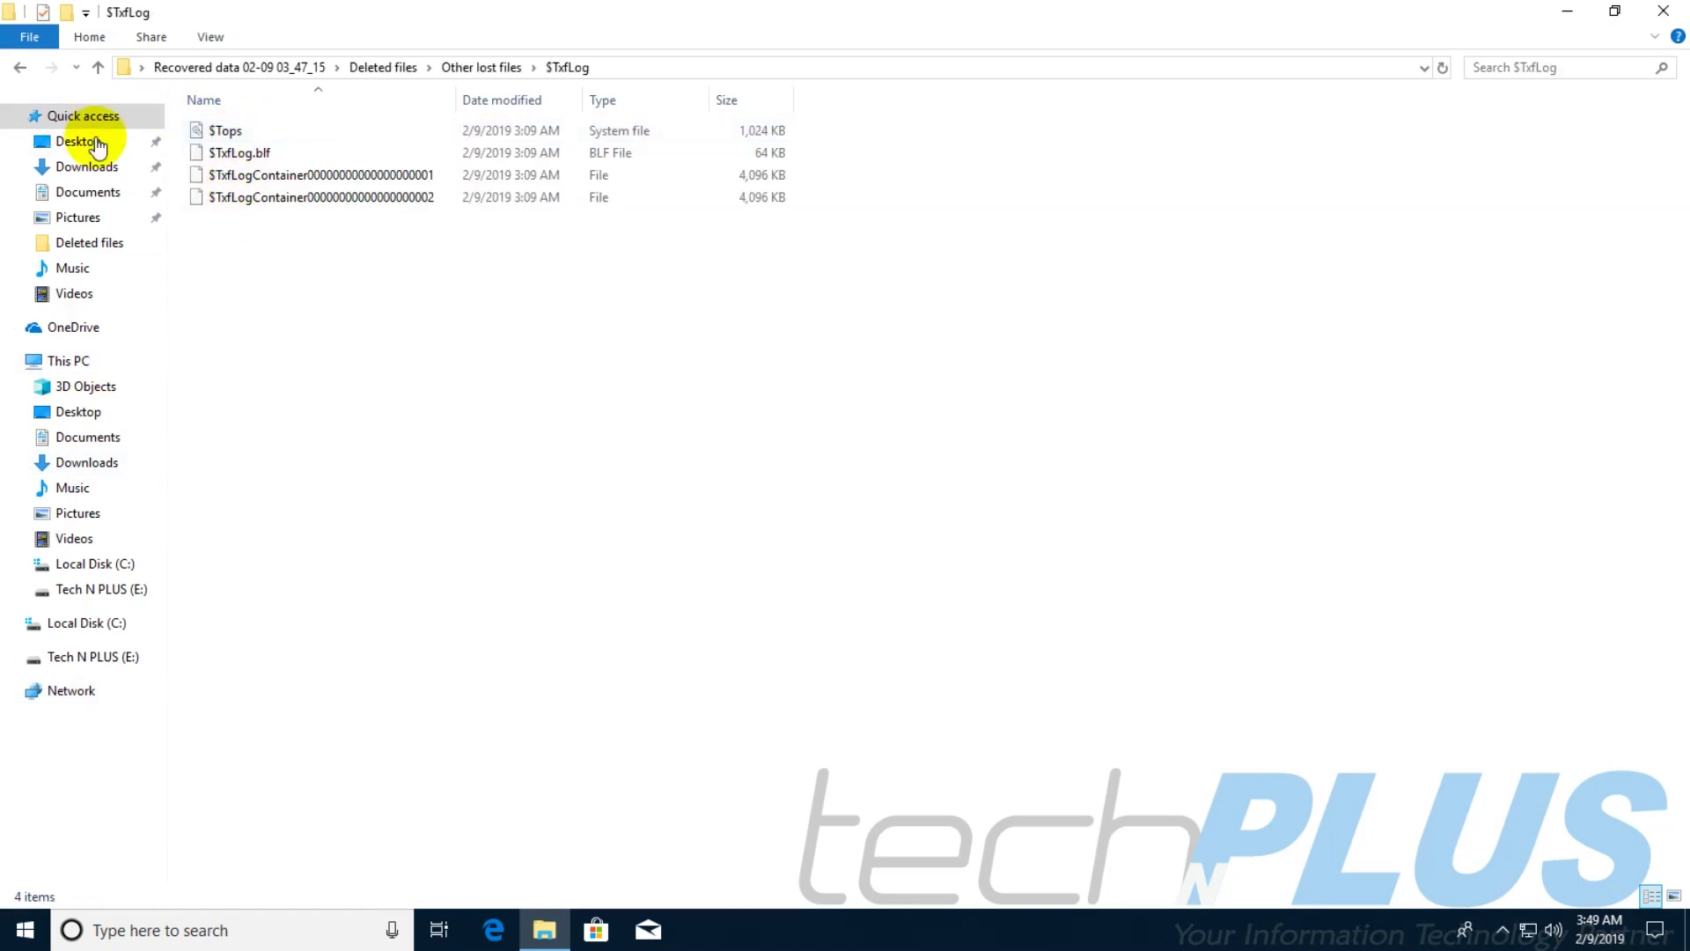
{"action": "left_click", "coordinate": [20, 69]}
{"action": "left_click", "coordinate": [19, 68]}
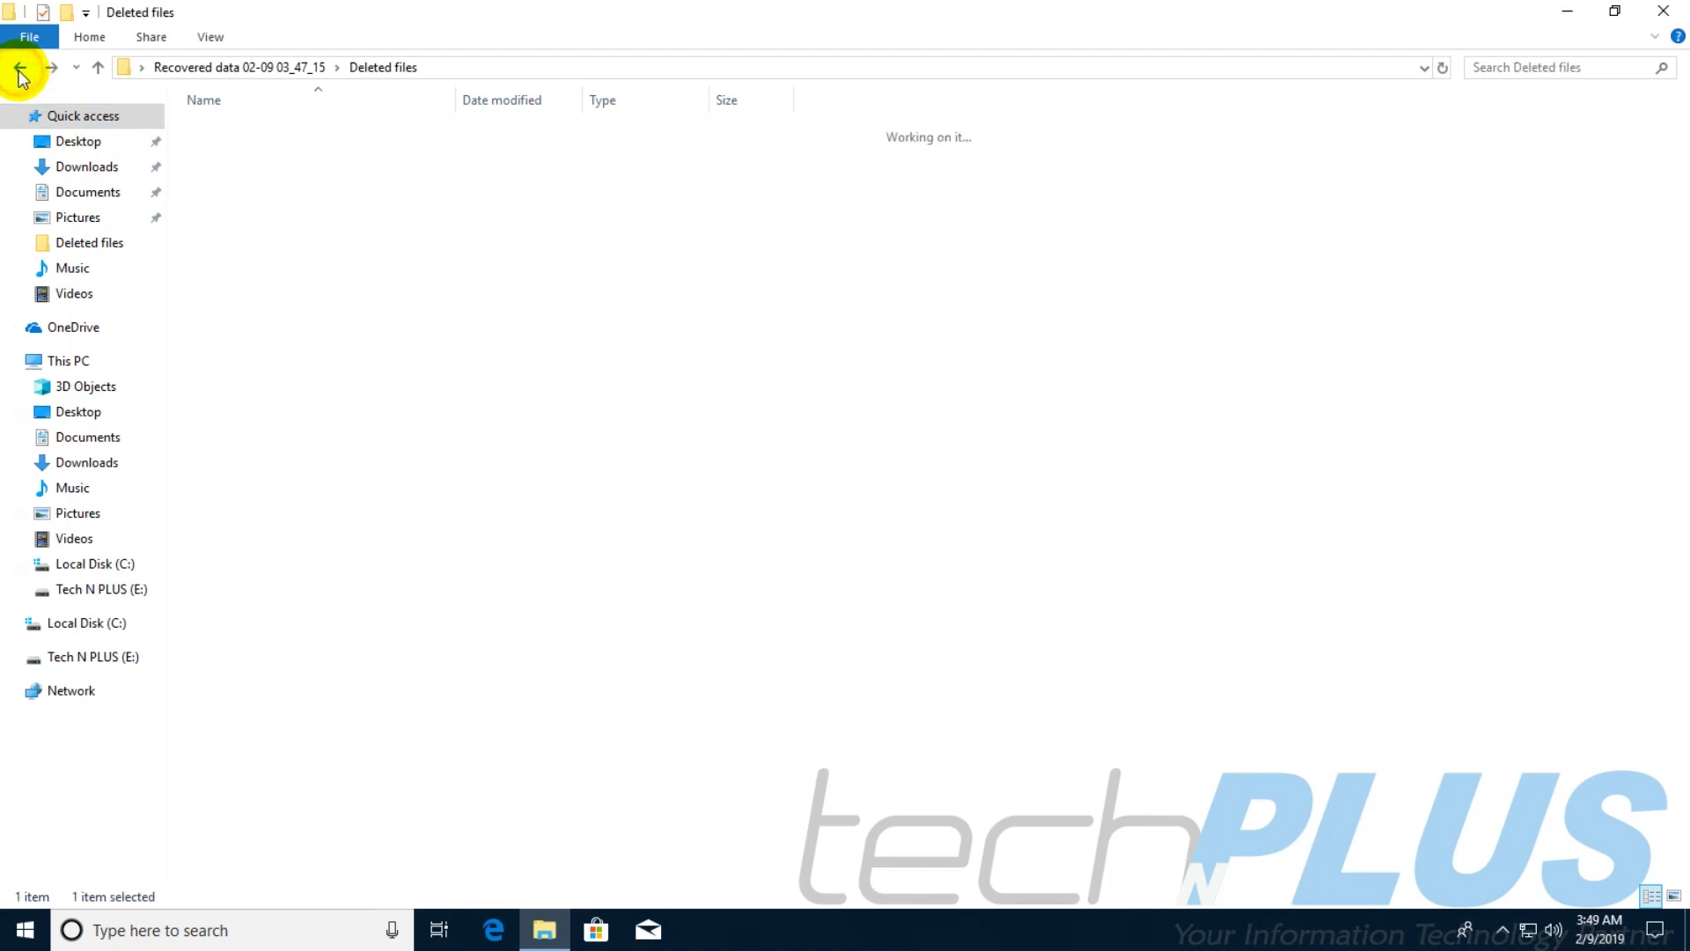
{"action": "left_click", "coordinate": [19, 69]}
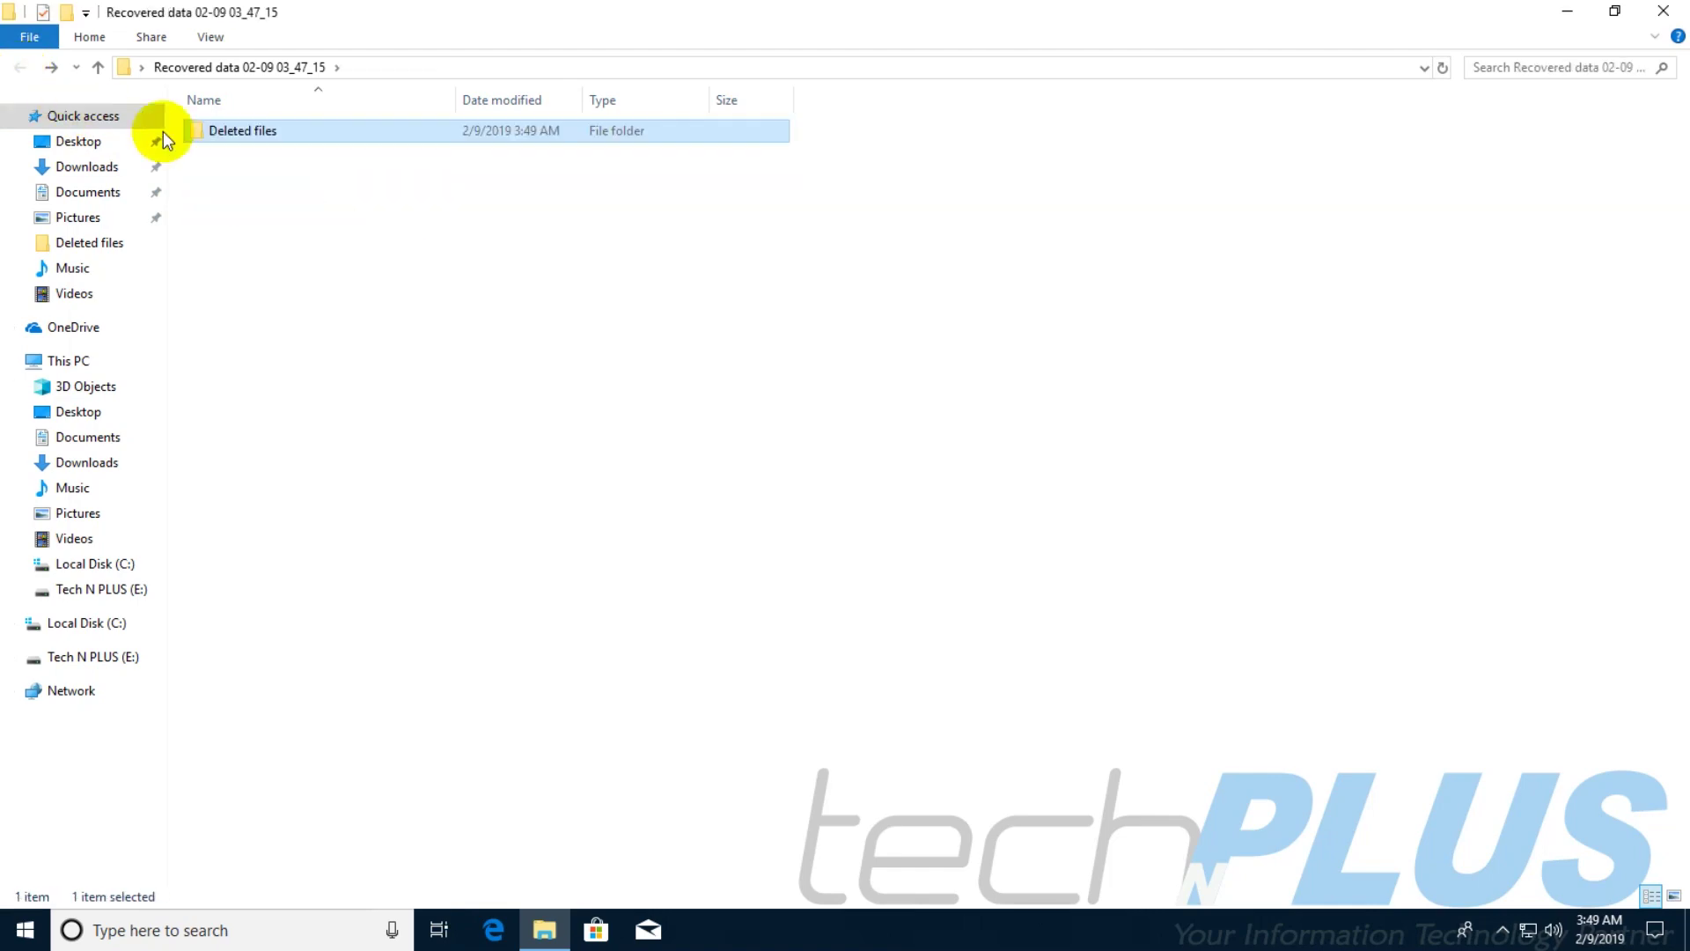
{"action": "left_click", "coordinate": [1659, 22]}
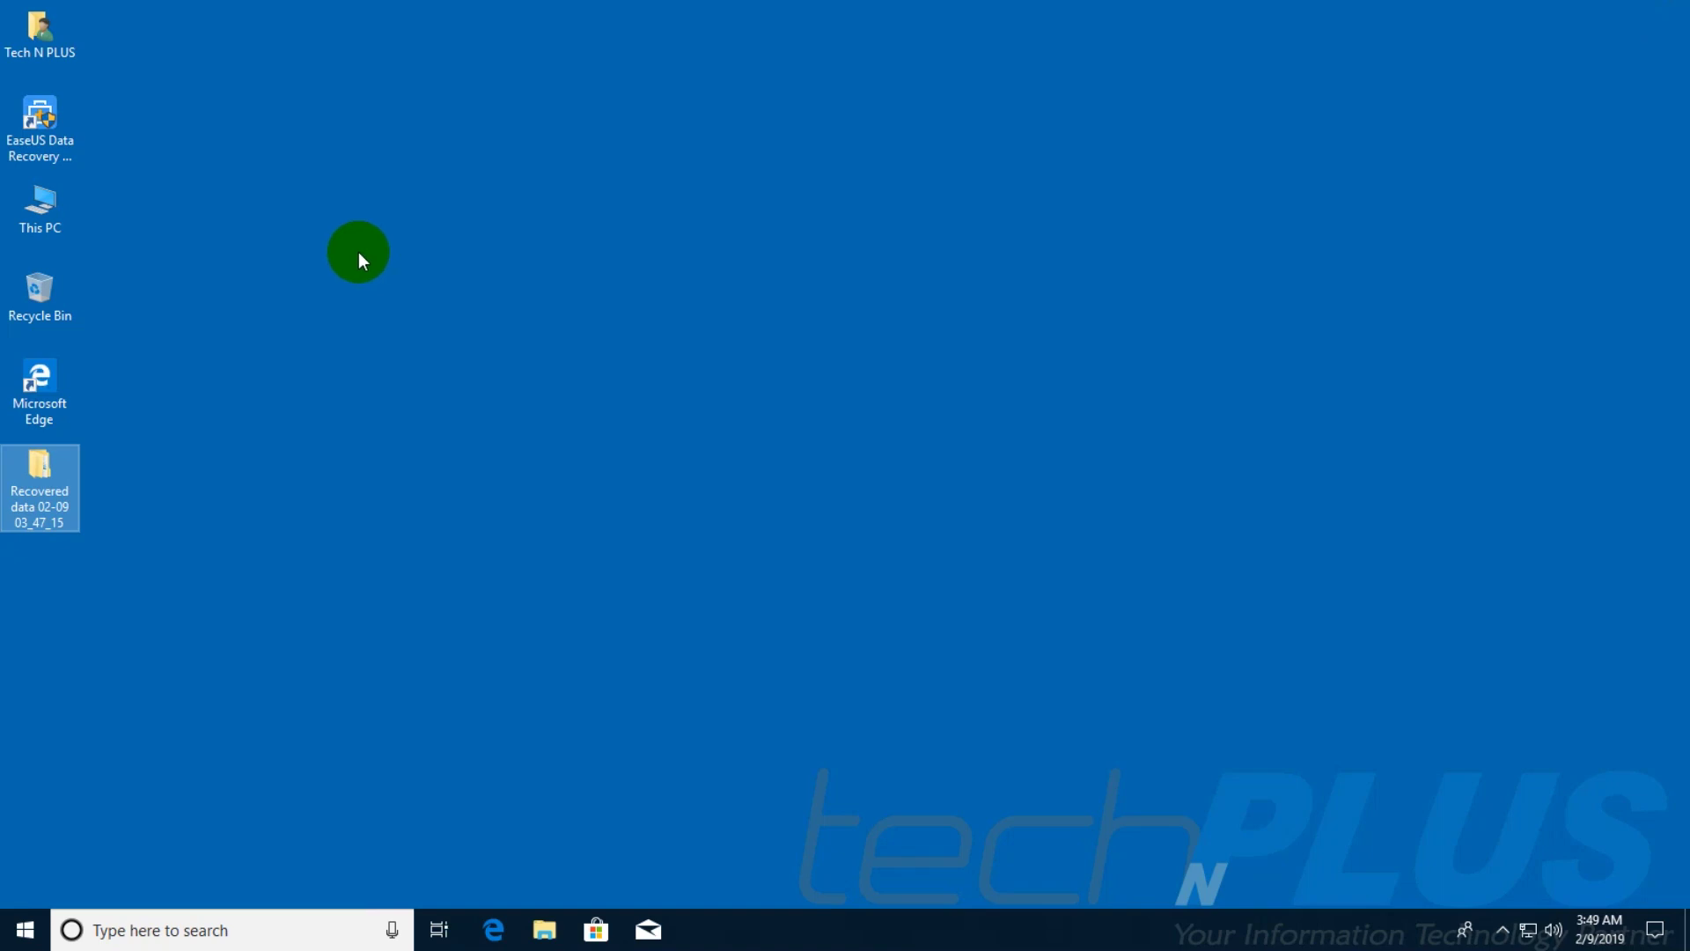
{"action": "left_click", "coordinate": [449, 304]}
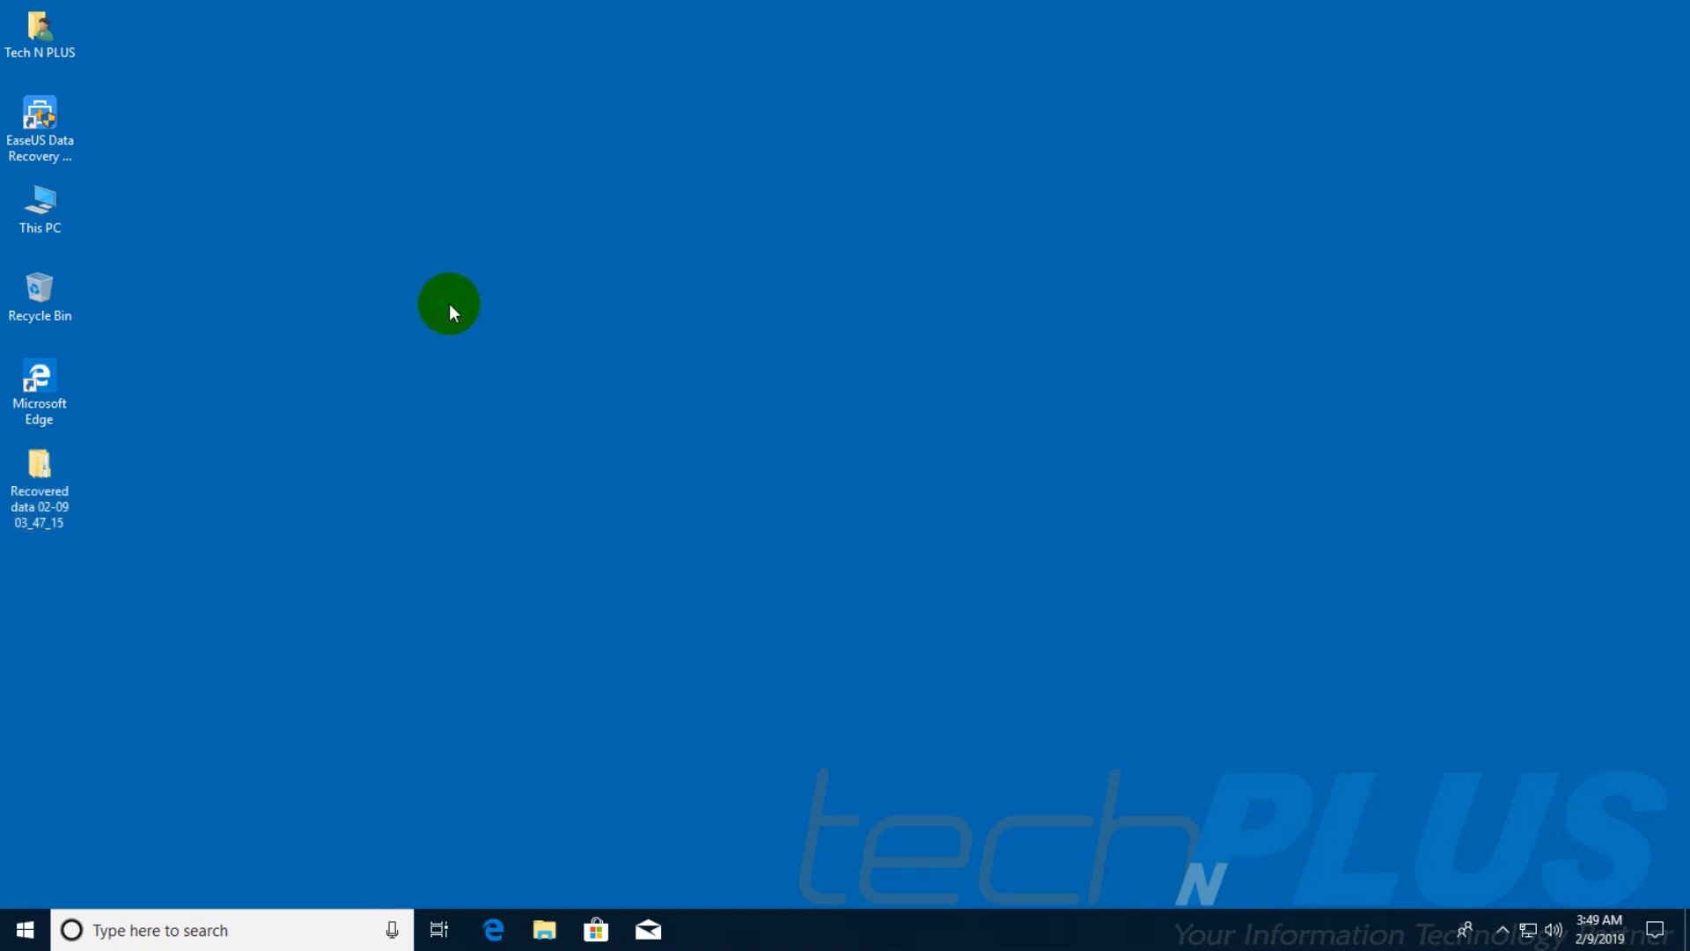